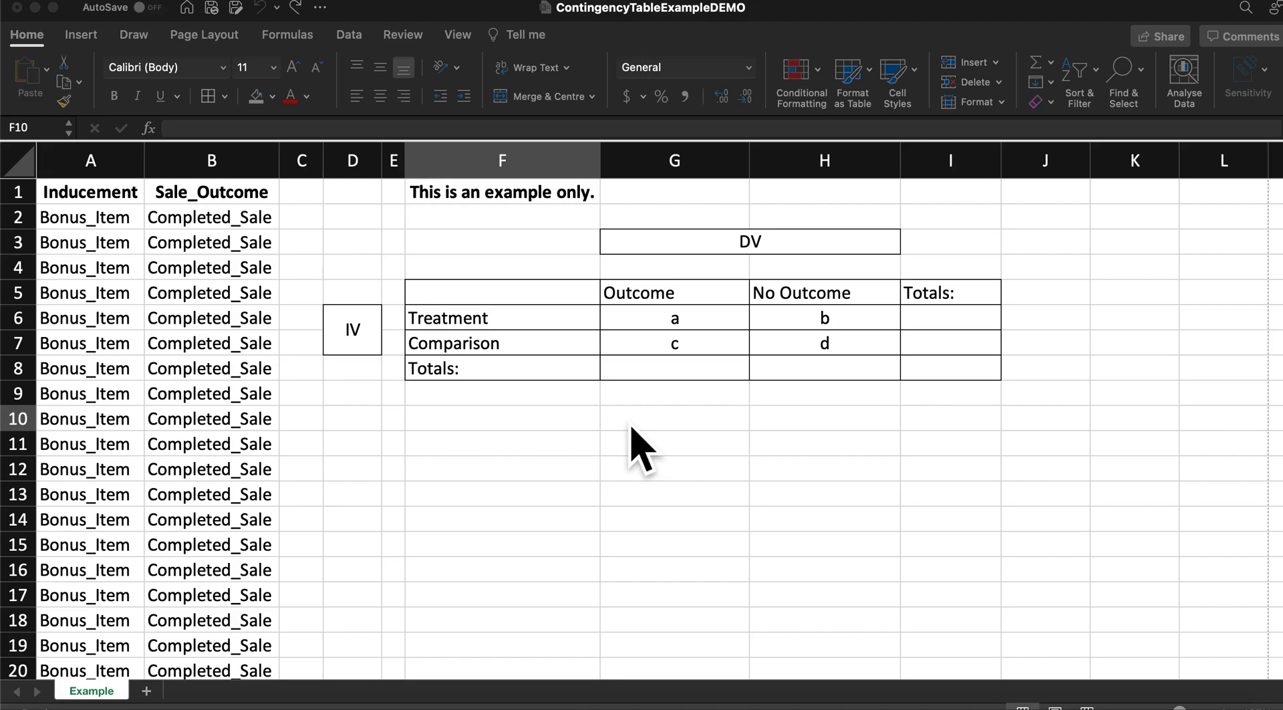
Examine the Treatment and Comparison row labels and the Outcome and No Outcome column headers of the contingency table
left_click(538, 428)
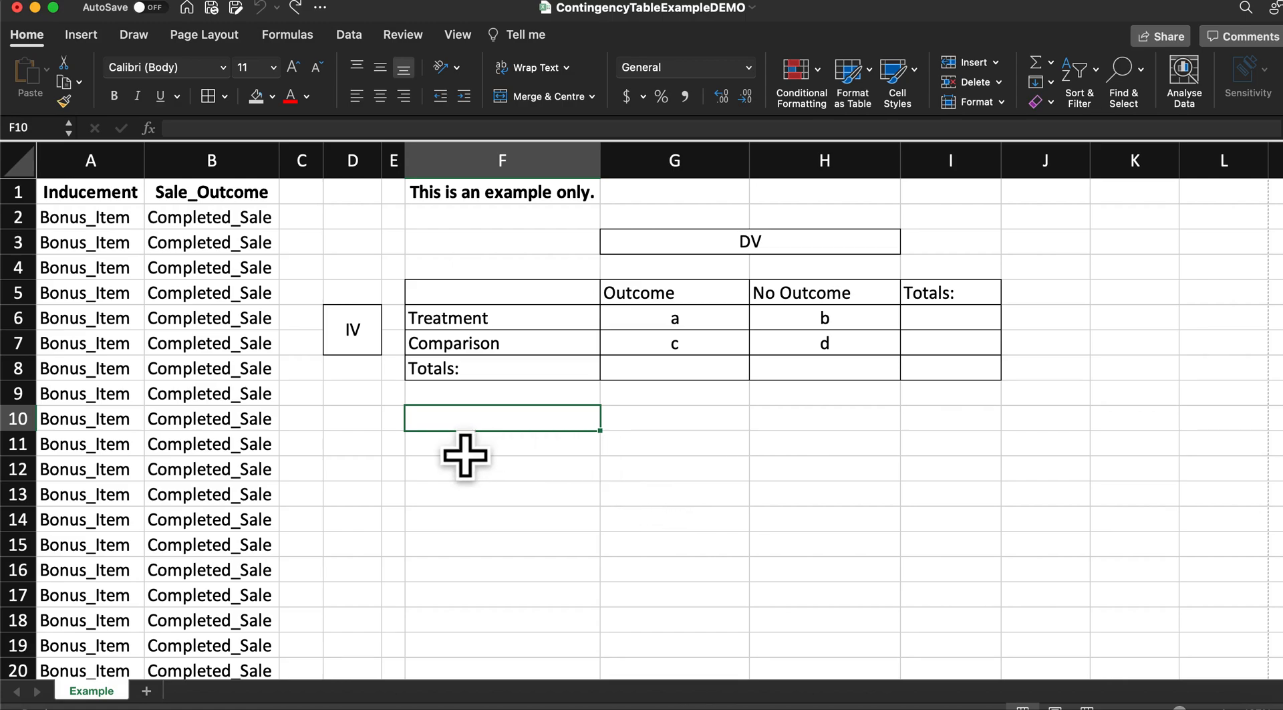
left_click(437, 323)
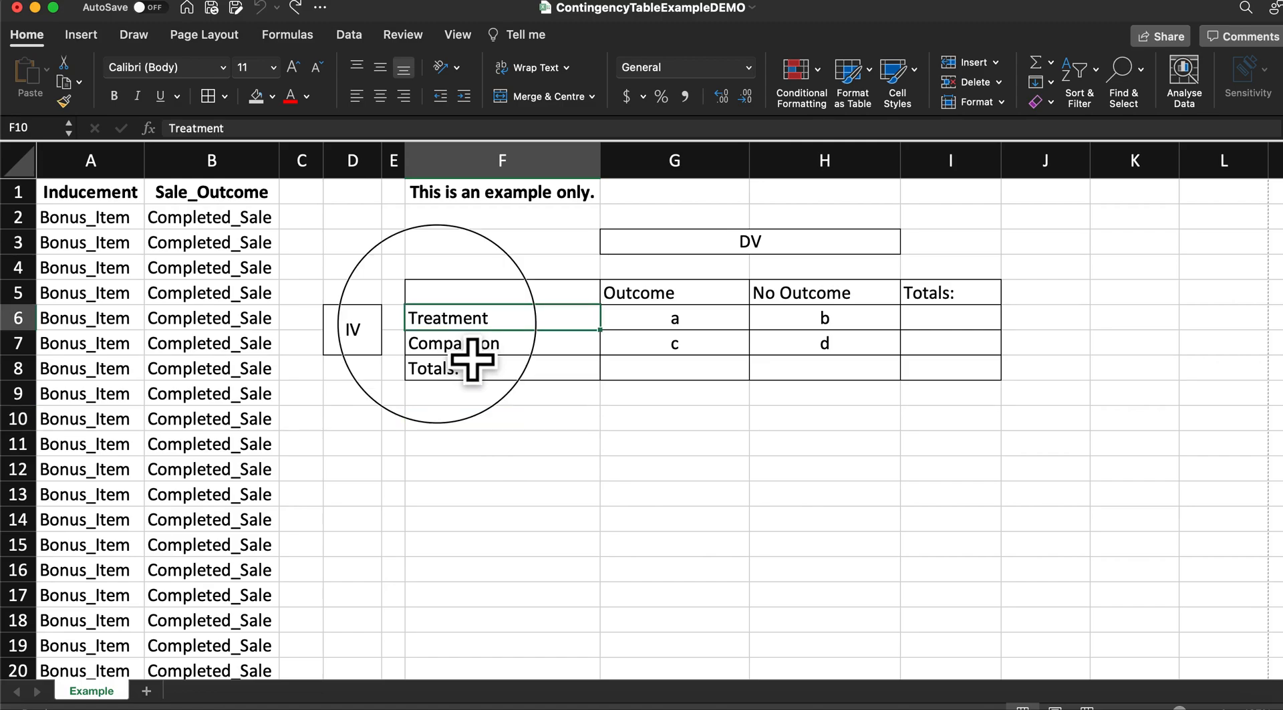
key("shift+Down")
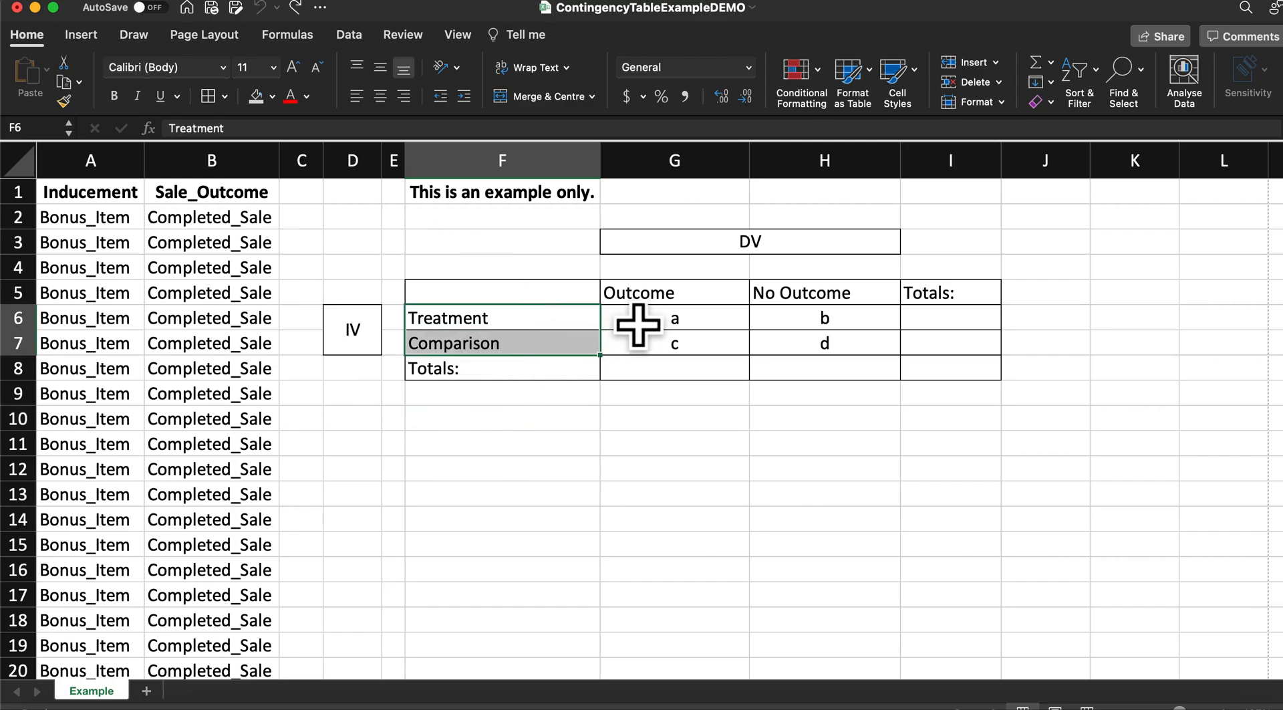
left_click(636, 301)
left_click(826, 300)
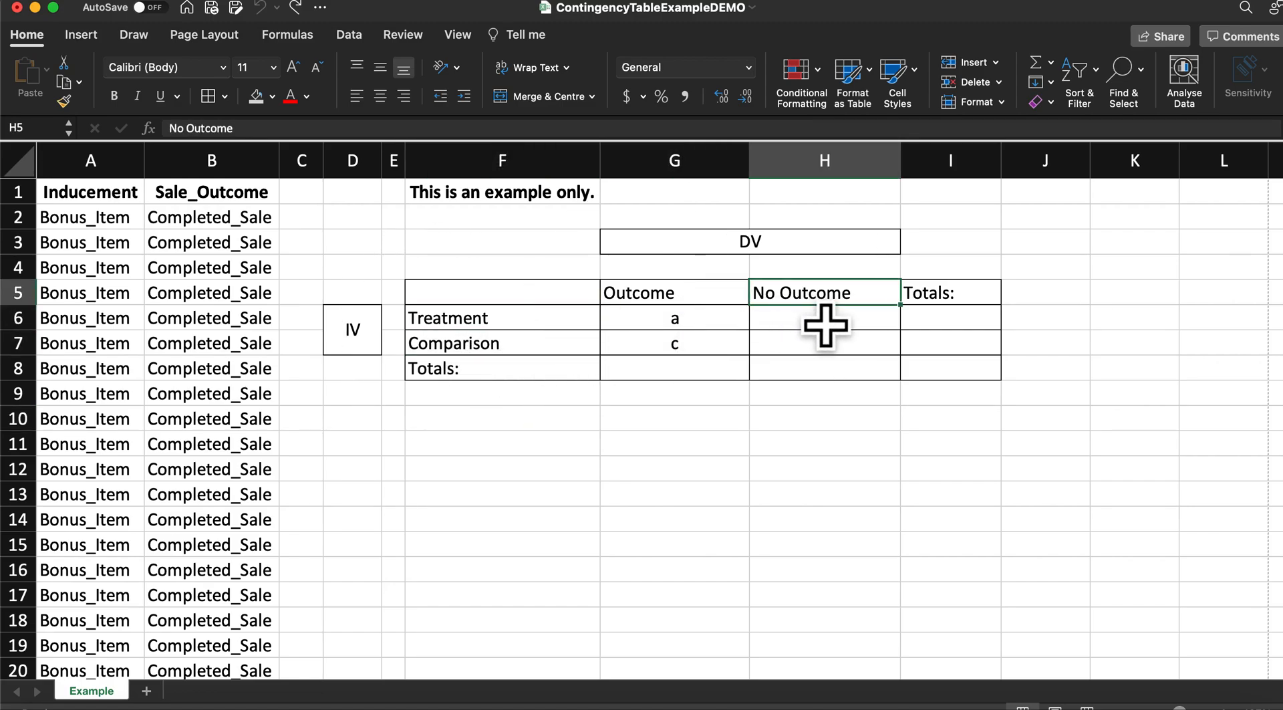
left_click_drag(736, 301, 824, 301)
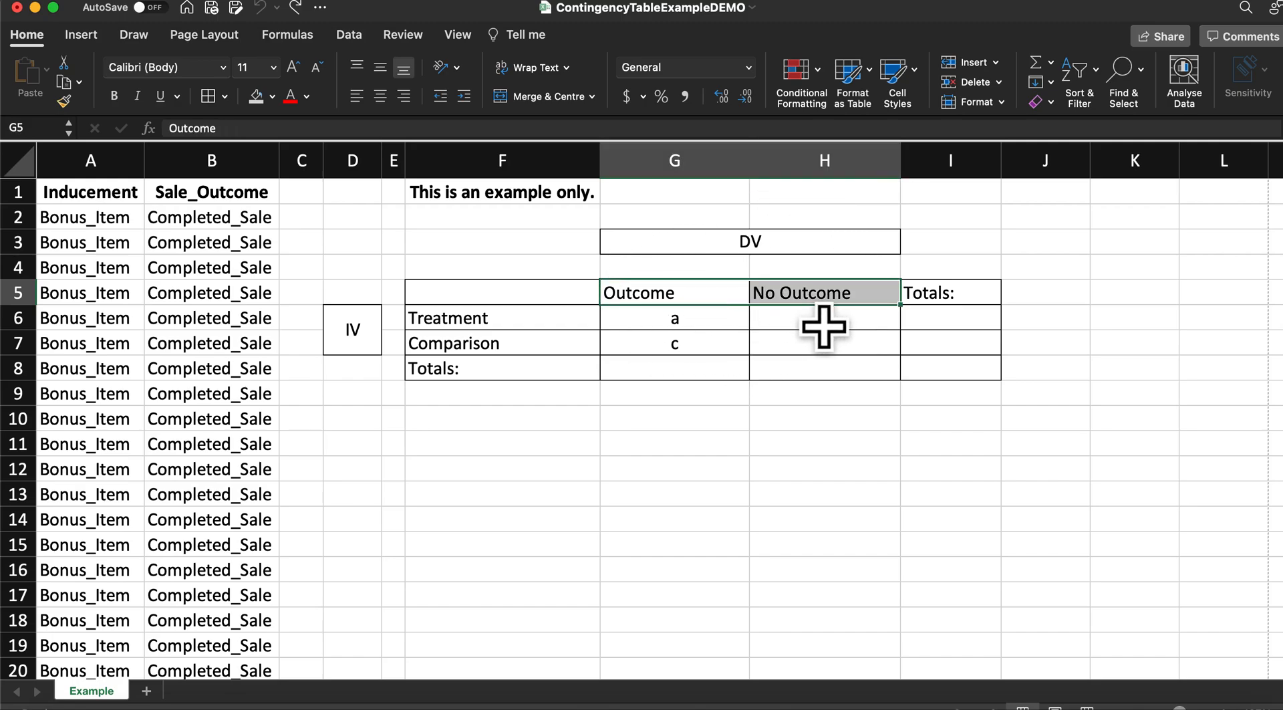
left_click(535, 445)
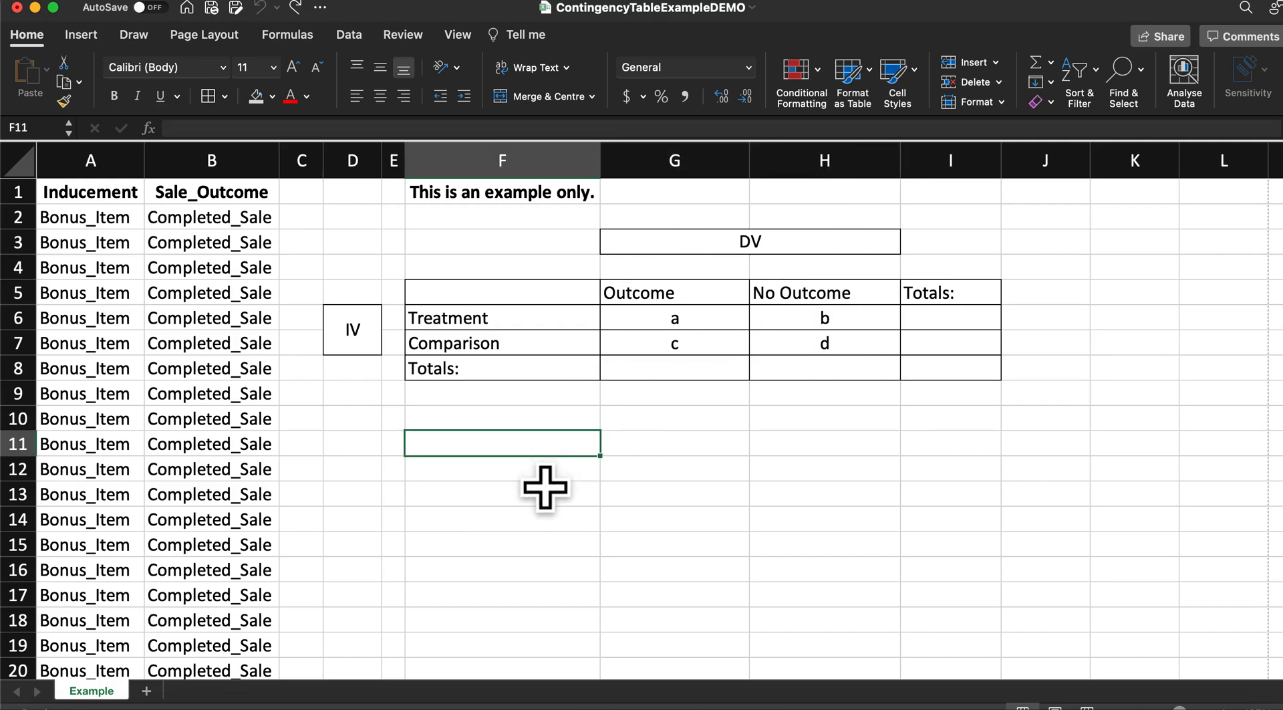
Replace the IV label beside the table with Inducement and widen column D to fit the text
left_click(371, 352)
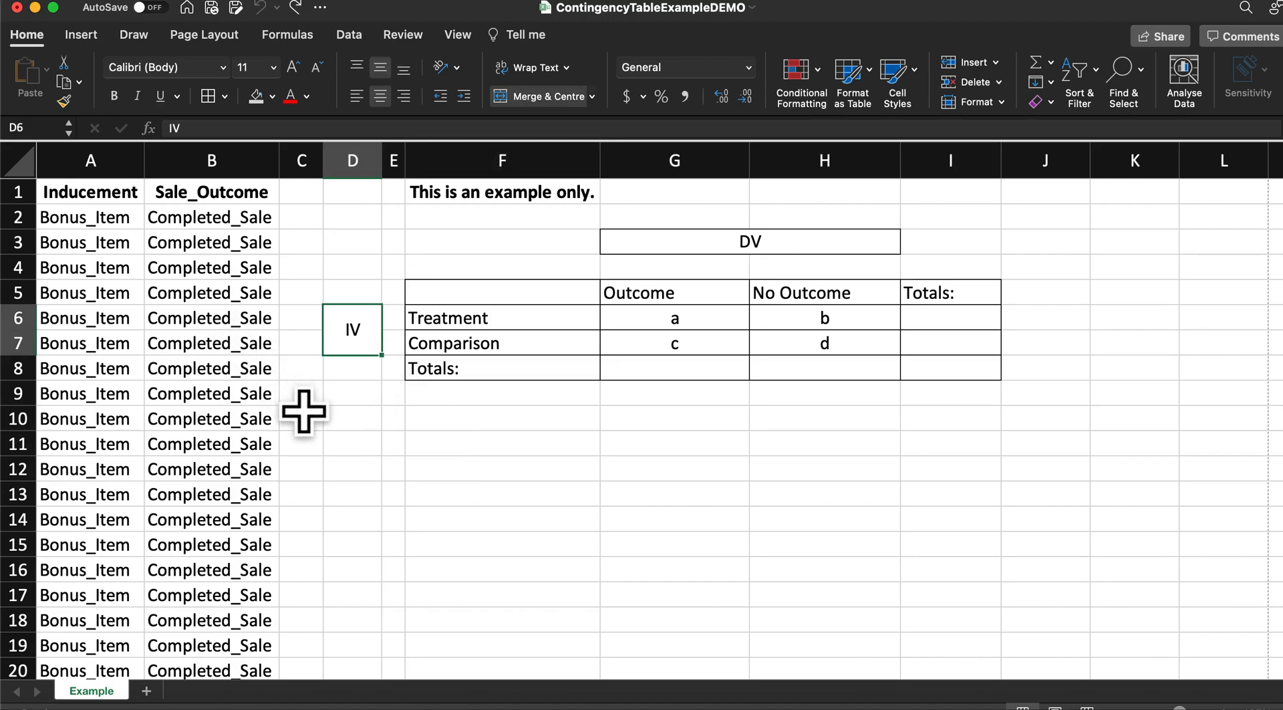
type("Induceme")
key("Return")
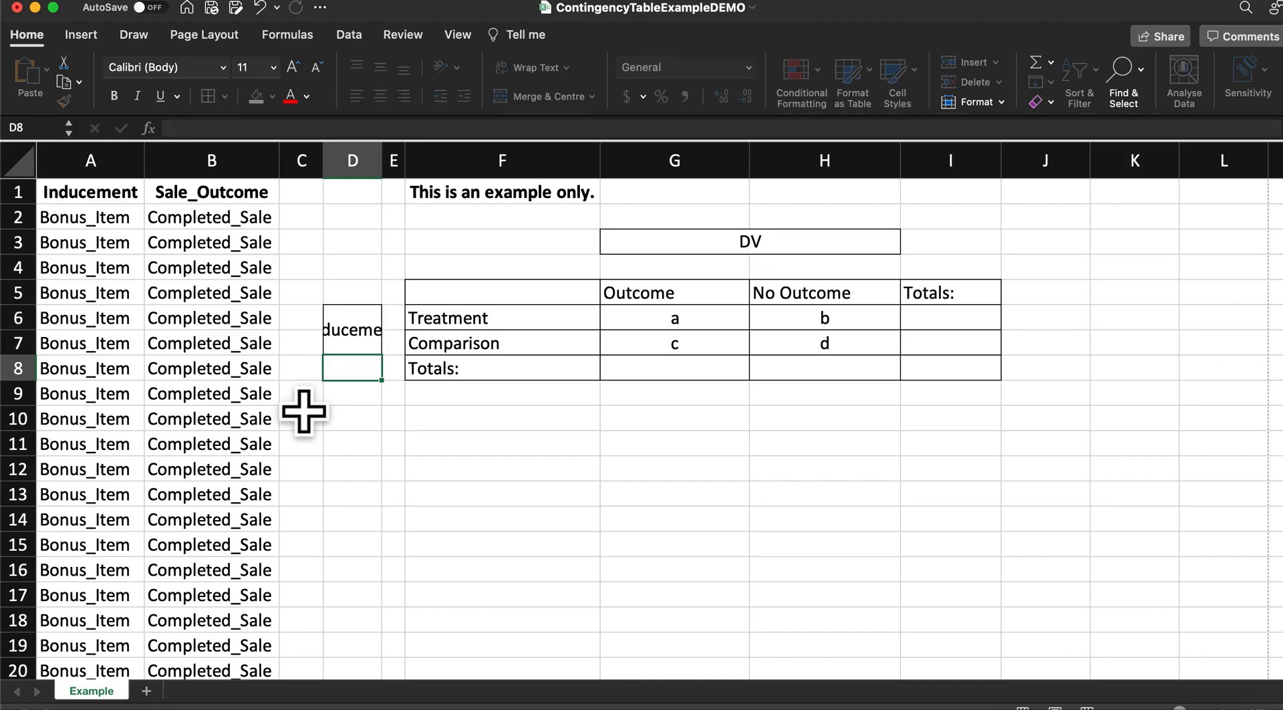
left_click_drag(382, 160, 428, 160)
Replace the DV label above the table with Sale_Outcome
left_click(796, 249)
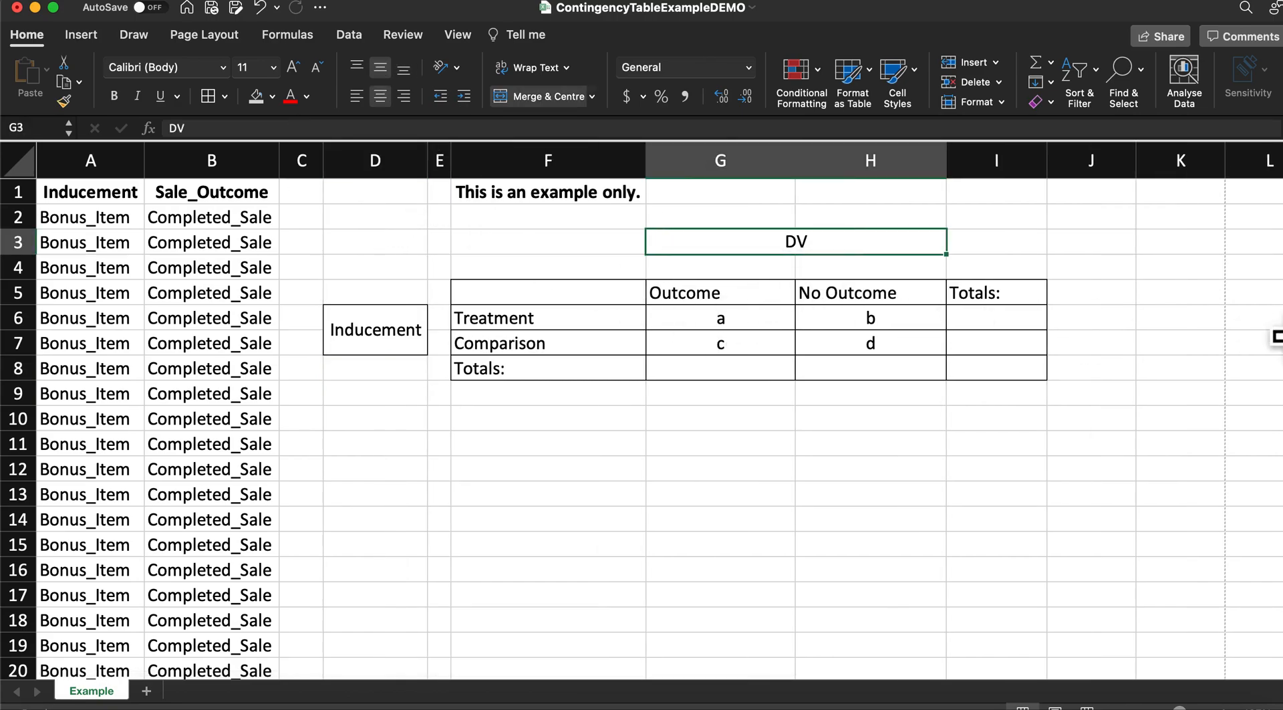
type("Sale_Outcome")
key("Return")
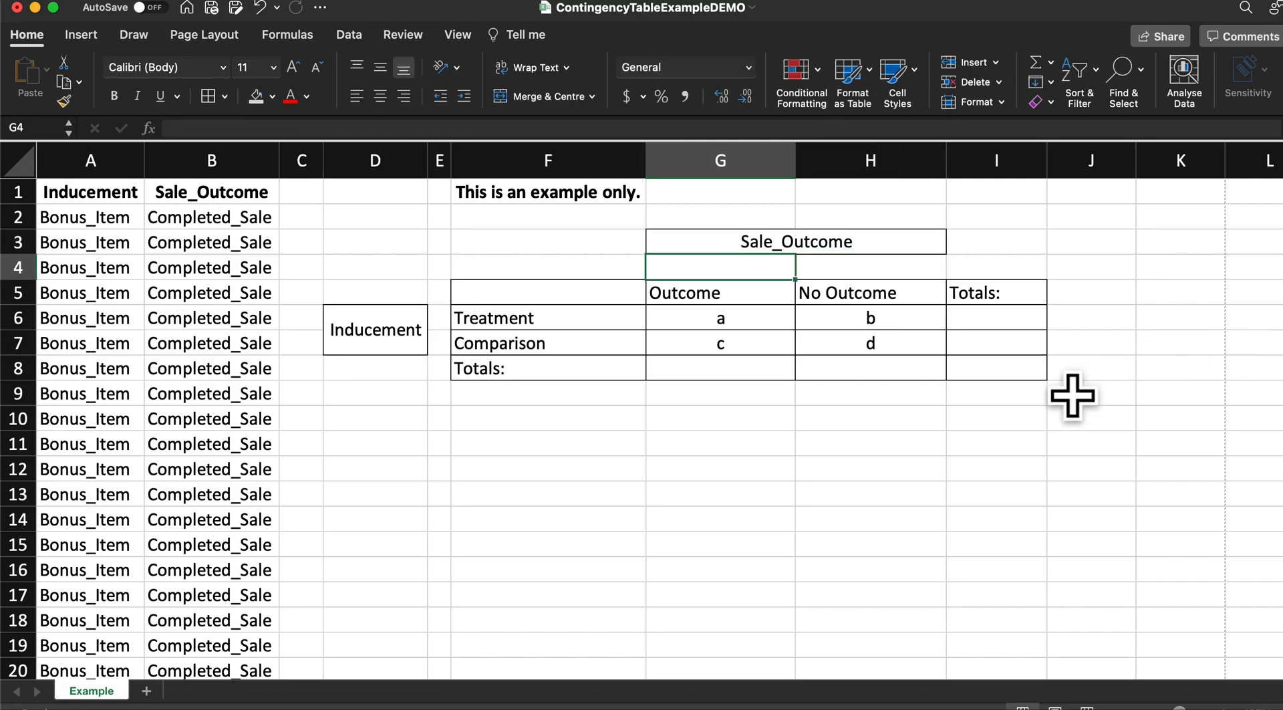
Rename the table's Treatment row to Bonus_Item and its Comparison row to Discount, matching the values in the Inducement column
mouse_move(525, 322)
left_mouse_down()
mouse_move(561, 355)
mouse_move(557, 373)
mouse_move(523, 324)
left_mouse_up()
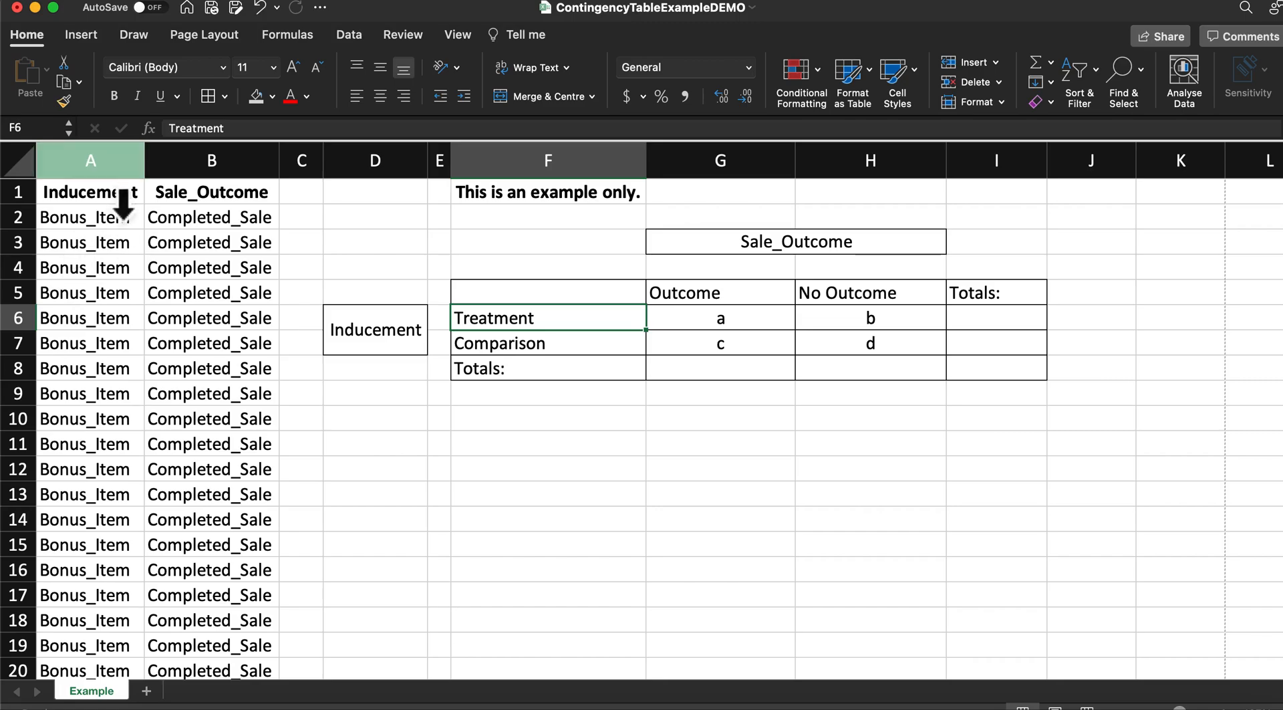
scroll(117, 277, "down", 20)
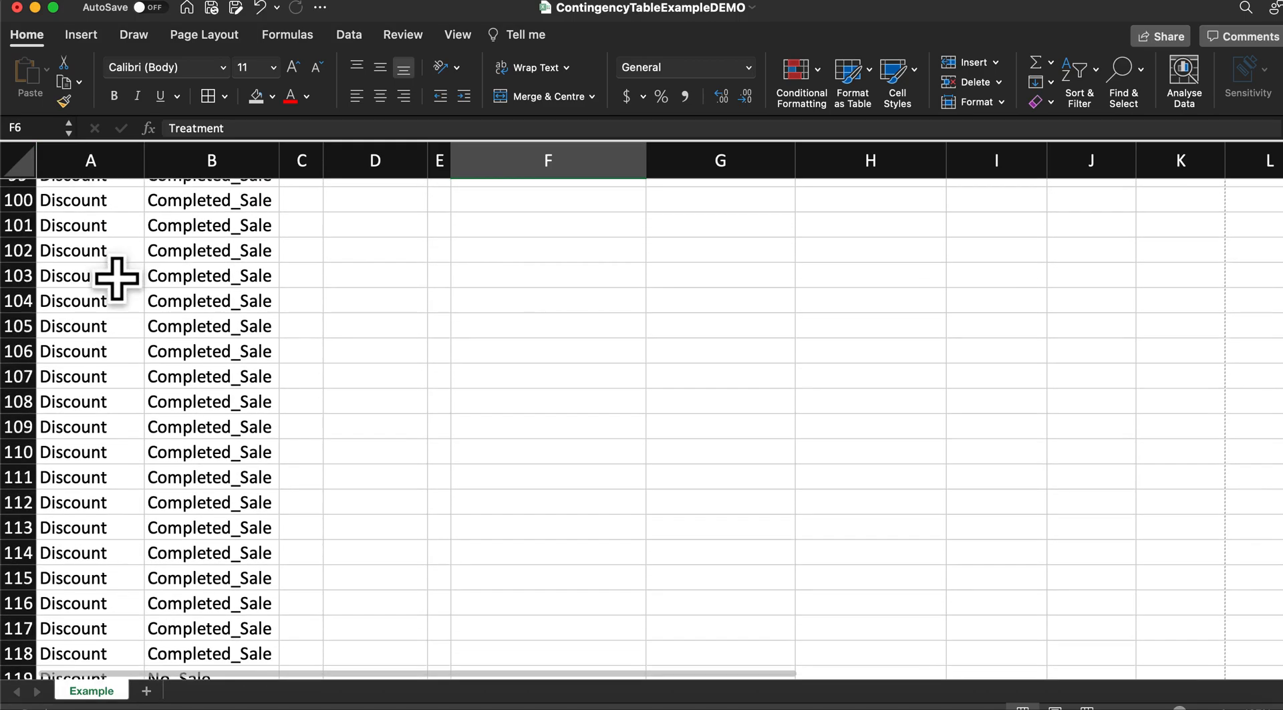
scroll(117, 277, "up", 20)
scroll(117, 277, "up", 18)
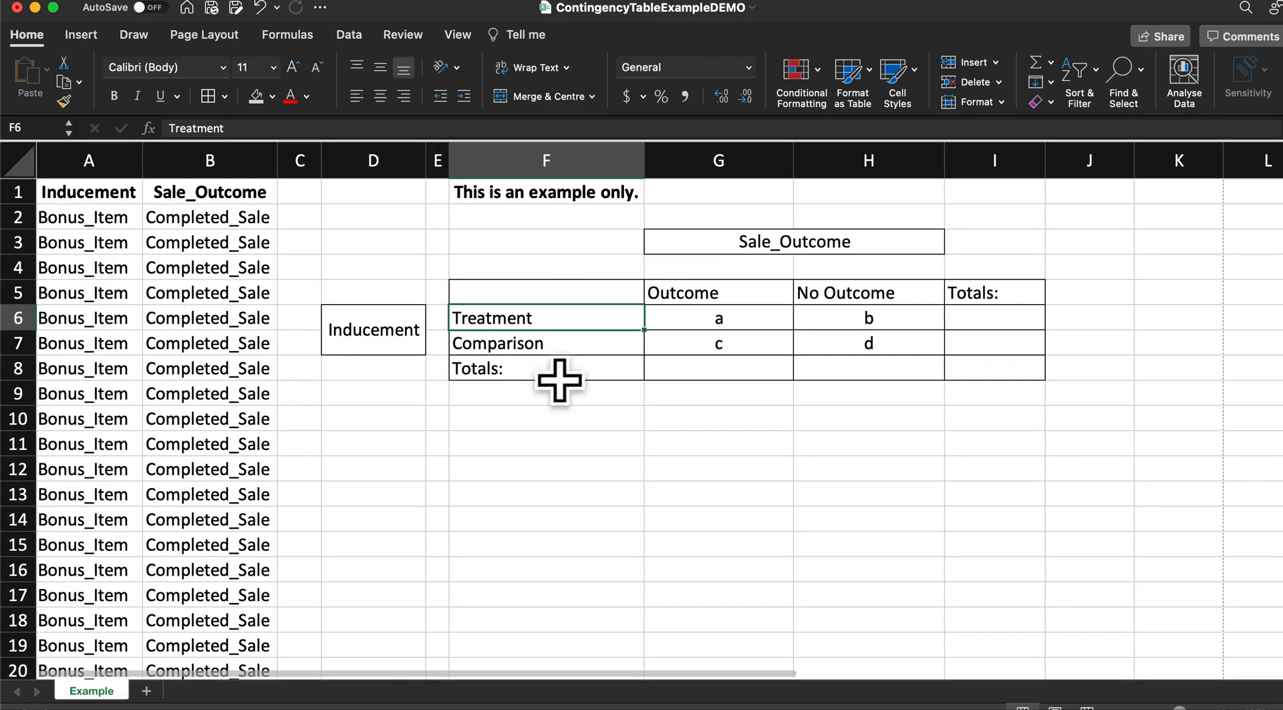
type("Bonu")
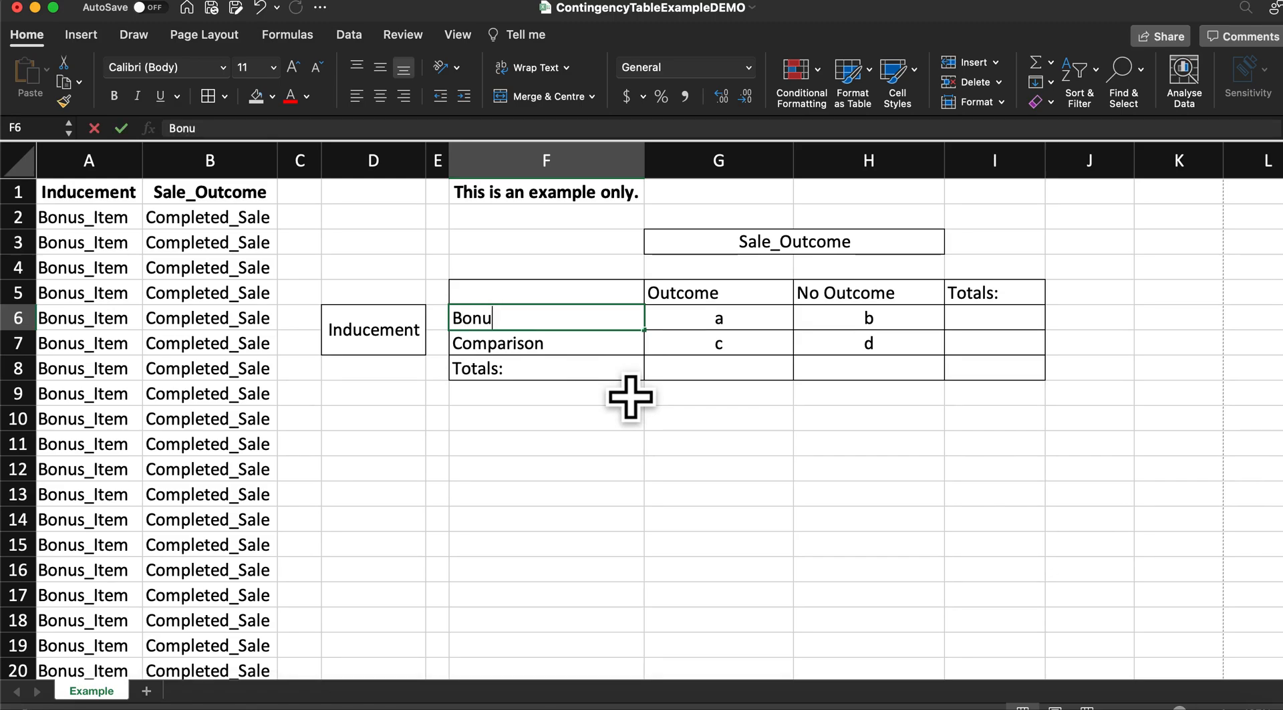
type("s_Item")
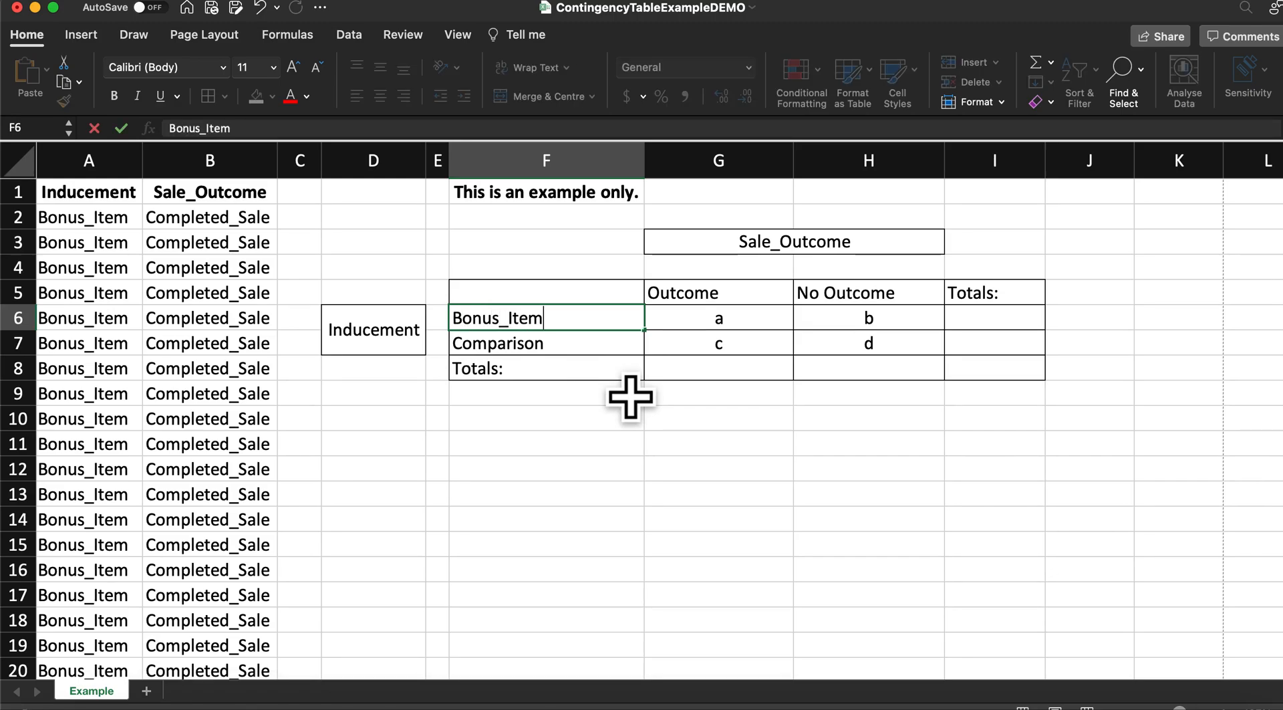
key("Return")
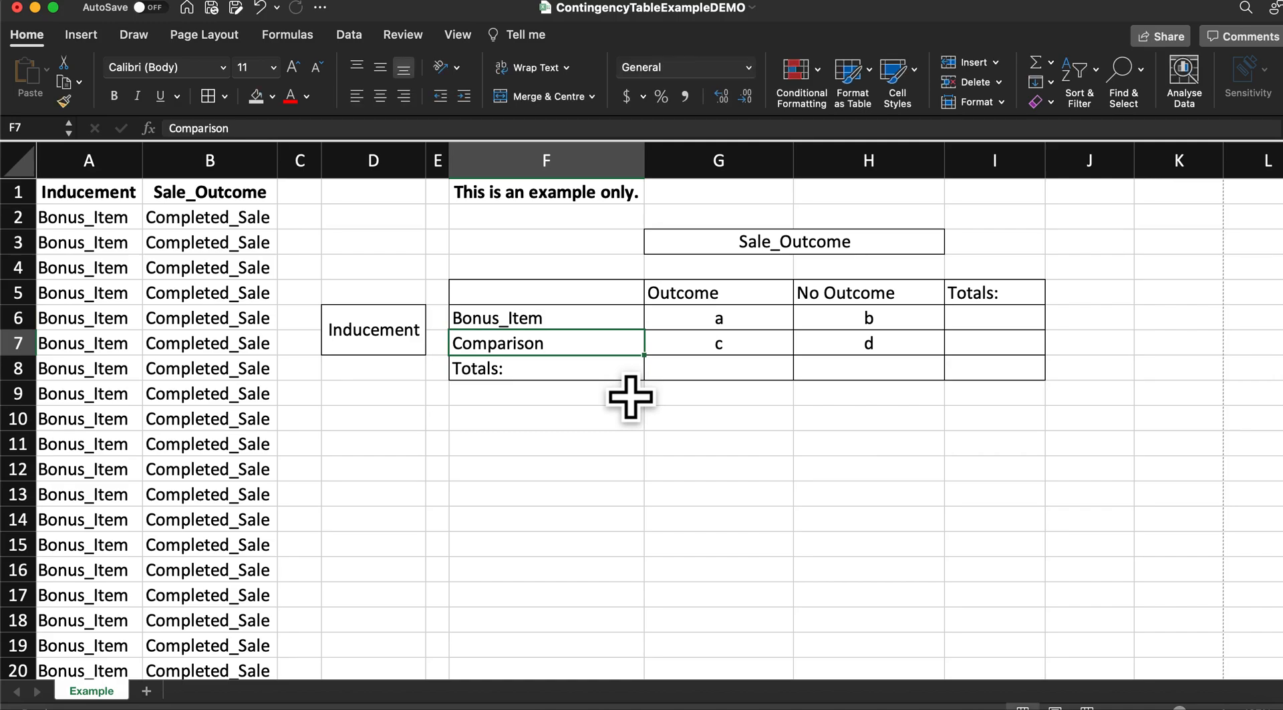
type("Discount")
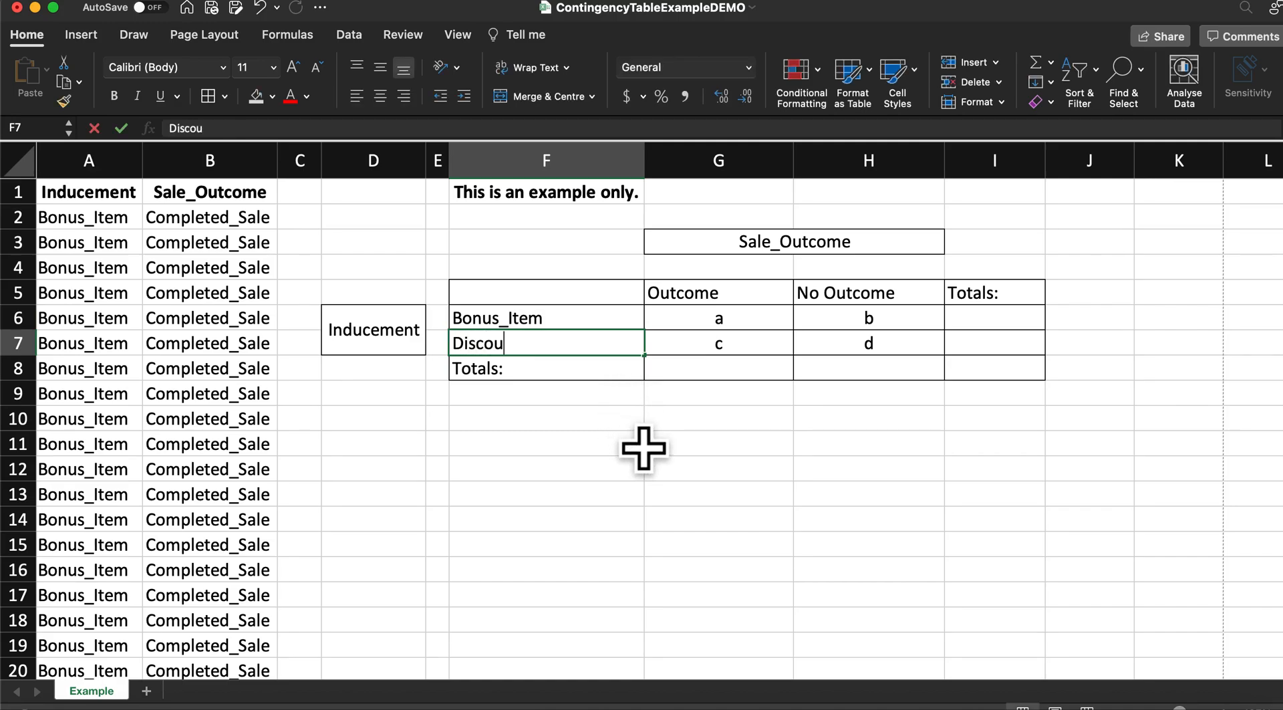
key("Return")
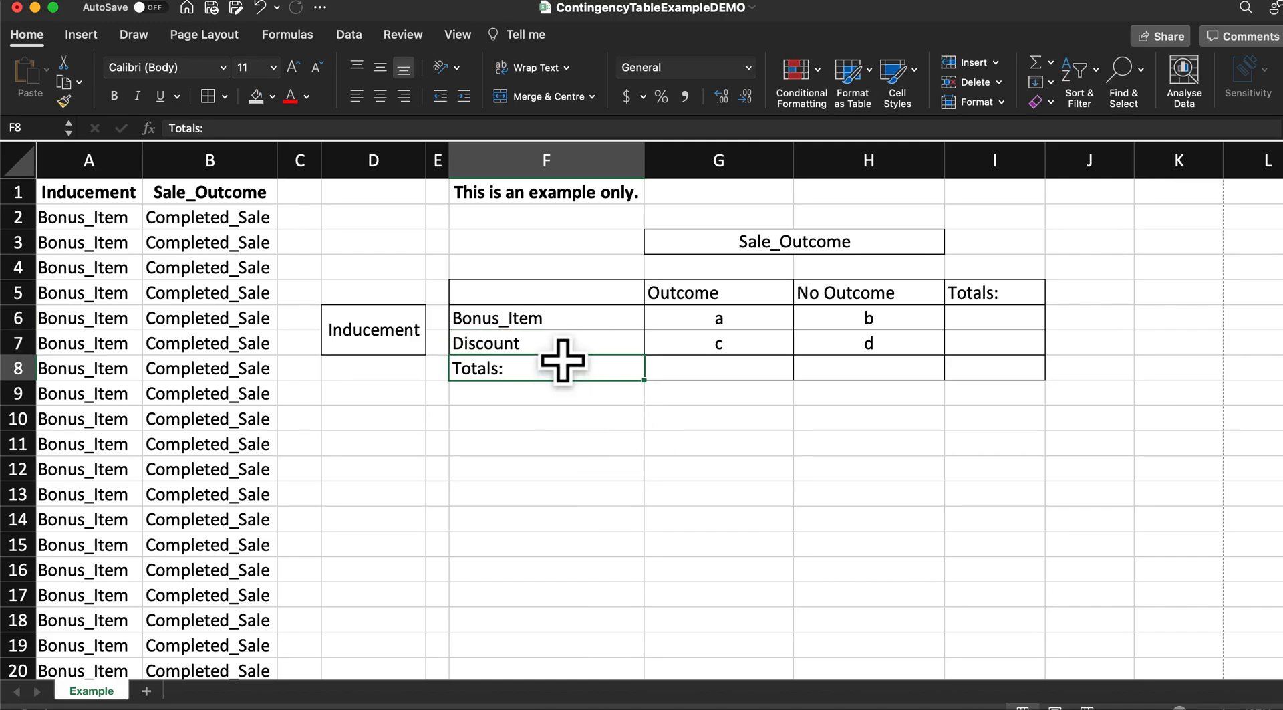
Compare the two row labels of the contingency table with the entries in the Inducement data column
key("Up")
key("Up")
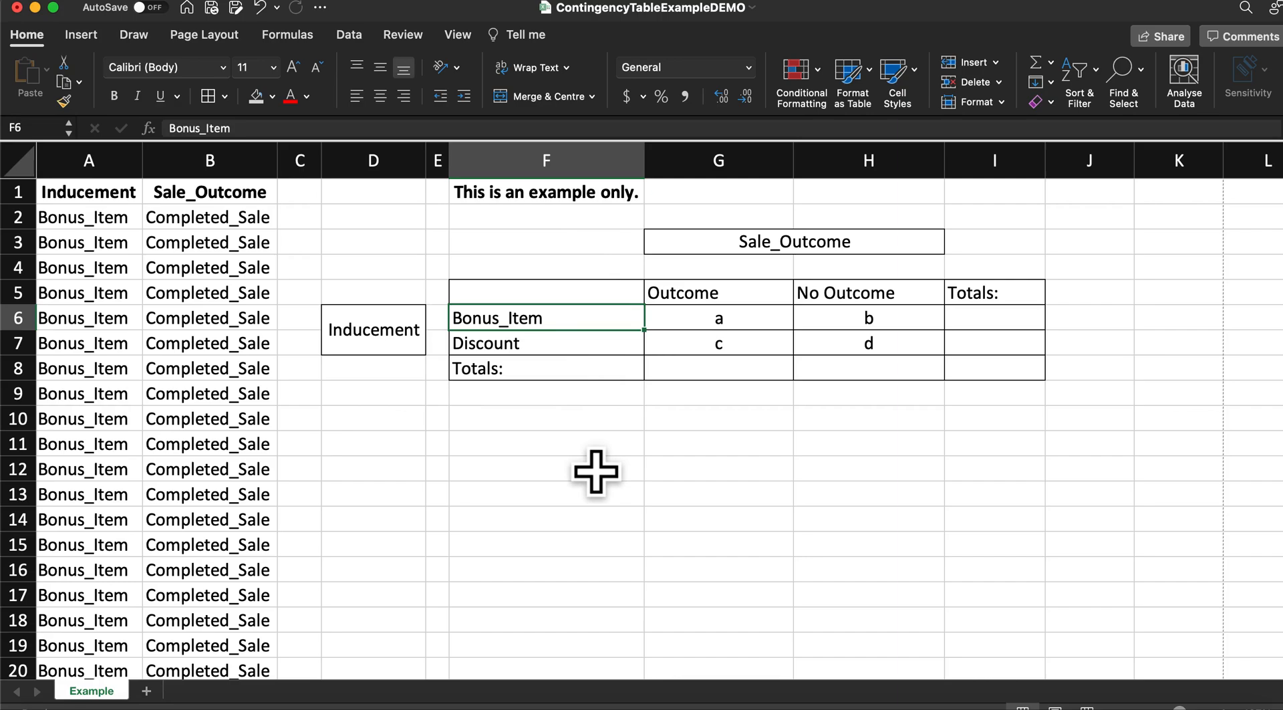
key("Down")
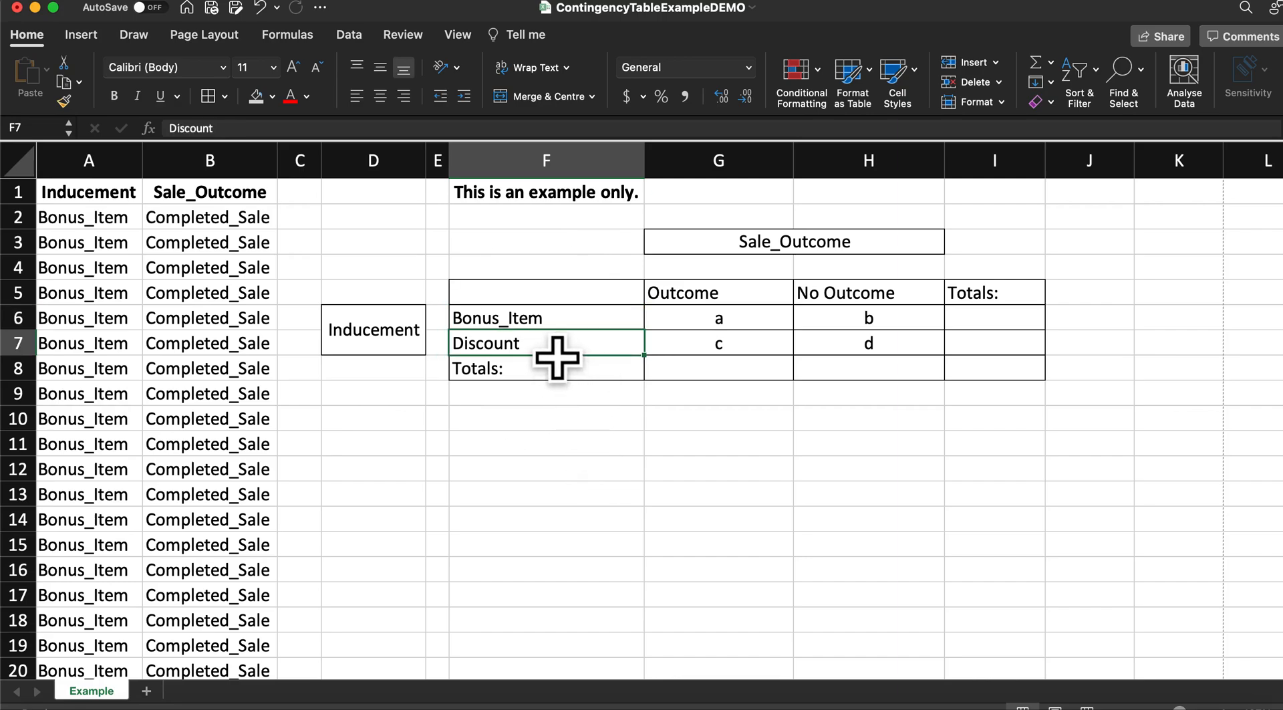
key("Up")
scroll(117, 341, "down", 1)
scroll(118, 341, "up", 1)
scroll(118, 341, "down", 1)
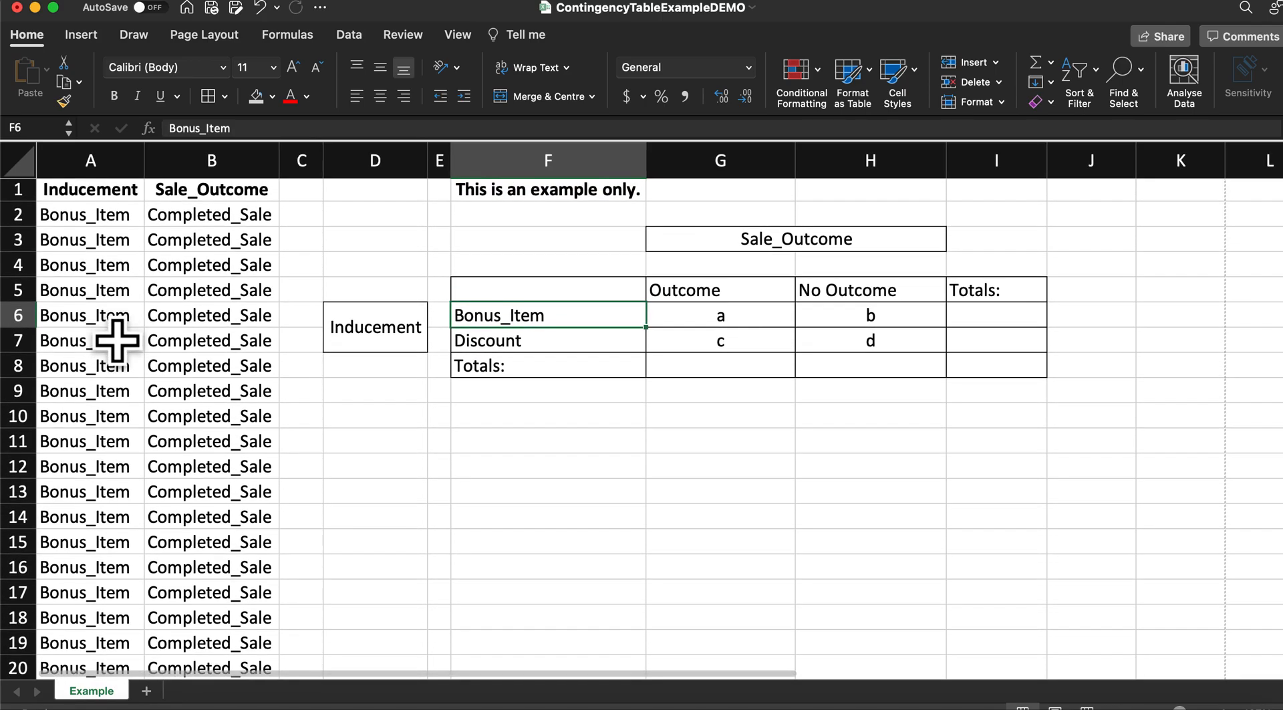
left_click(118, 341)
scroll(118, 340, "down", 20)
scroll(118, 341, "down", 8)
scroll(115, 345, "up", 20)
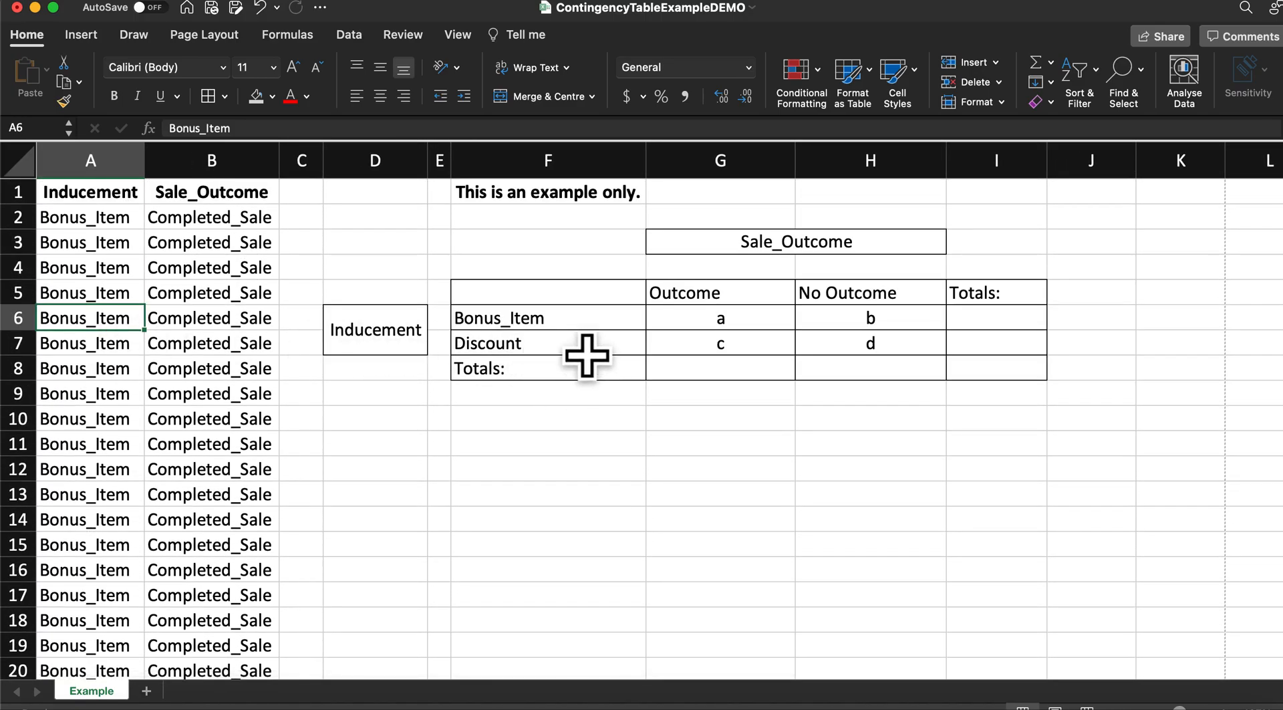
left_click(552, 320)
left_click(537, 344)
left_click(537, 316)
left_click(534, 341)
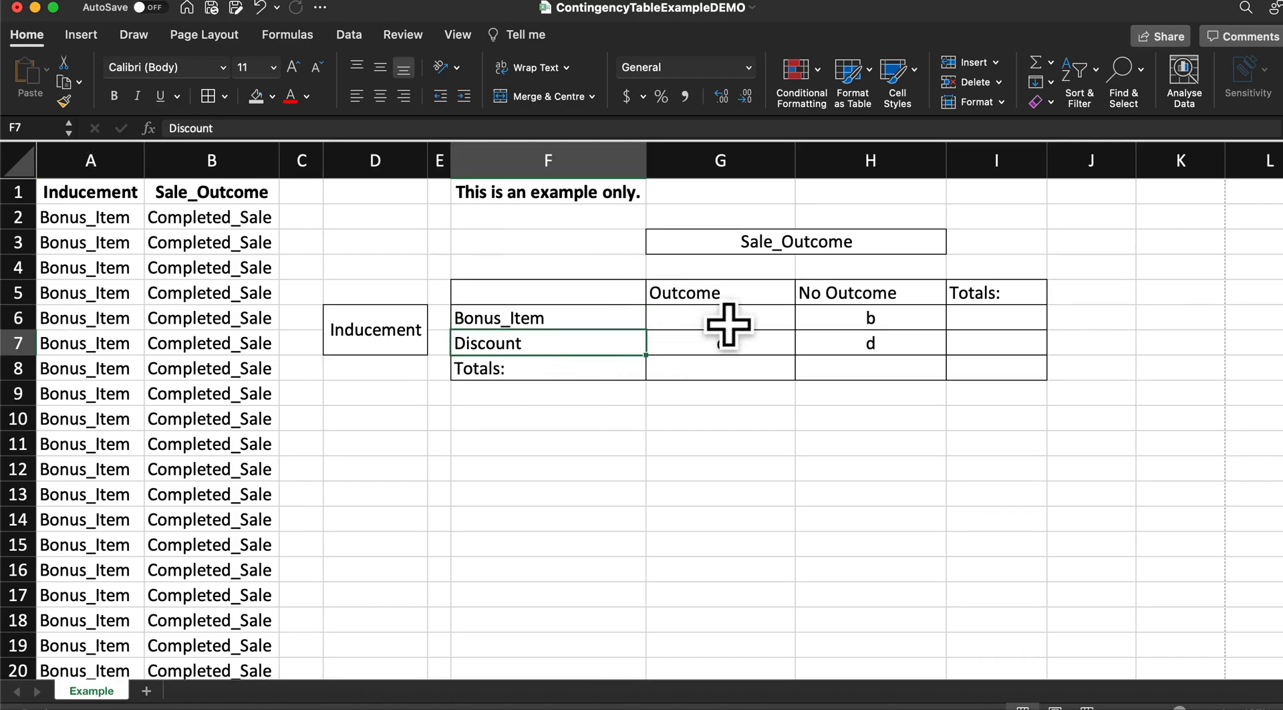
Check the categories in the Sale_Outcome data column and rename the table's Outcome header to Completed_Sale
left_click(694, 291)
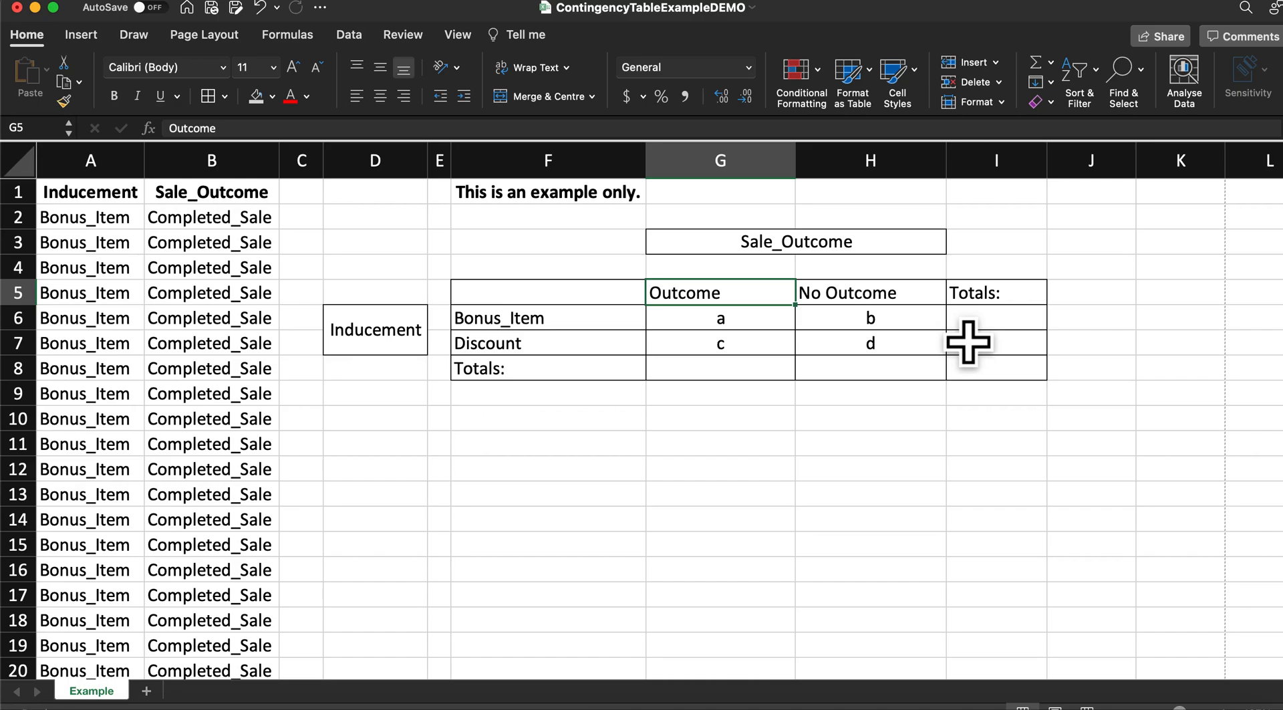
scroll(238, 337, "down", 20)
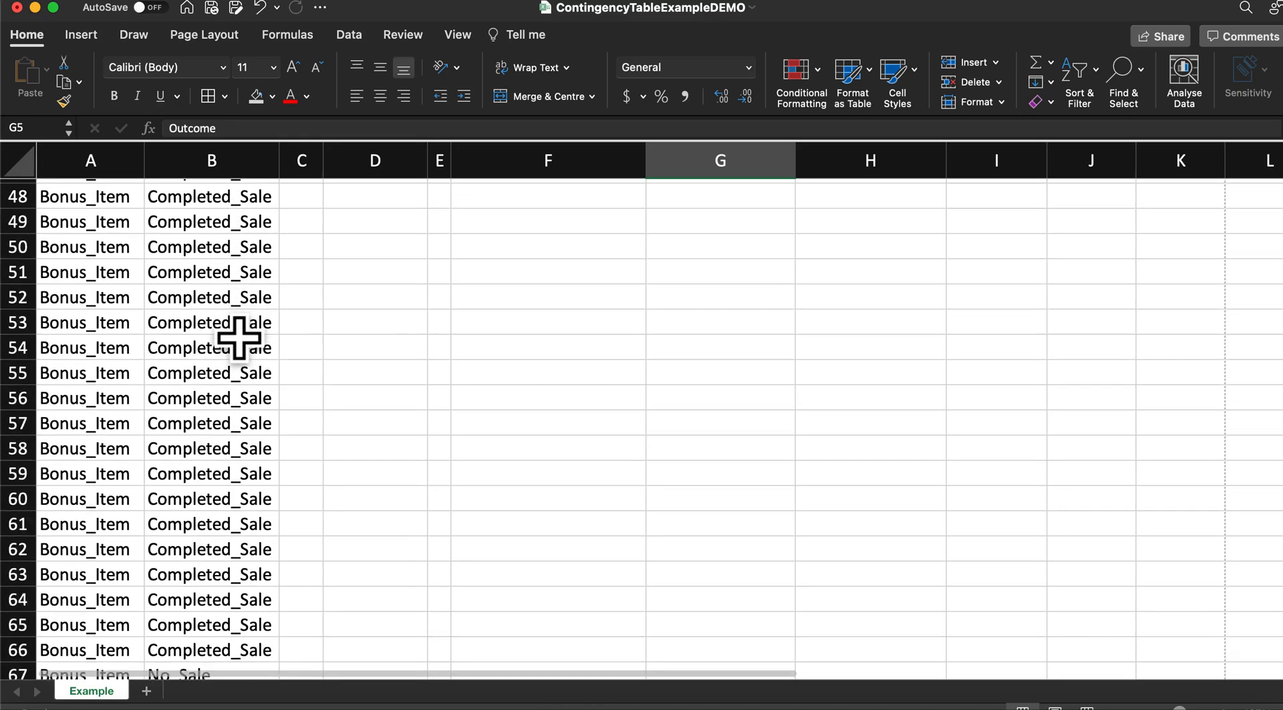
scroll(239, 337, "down", 12)
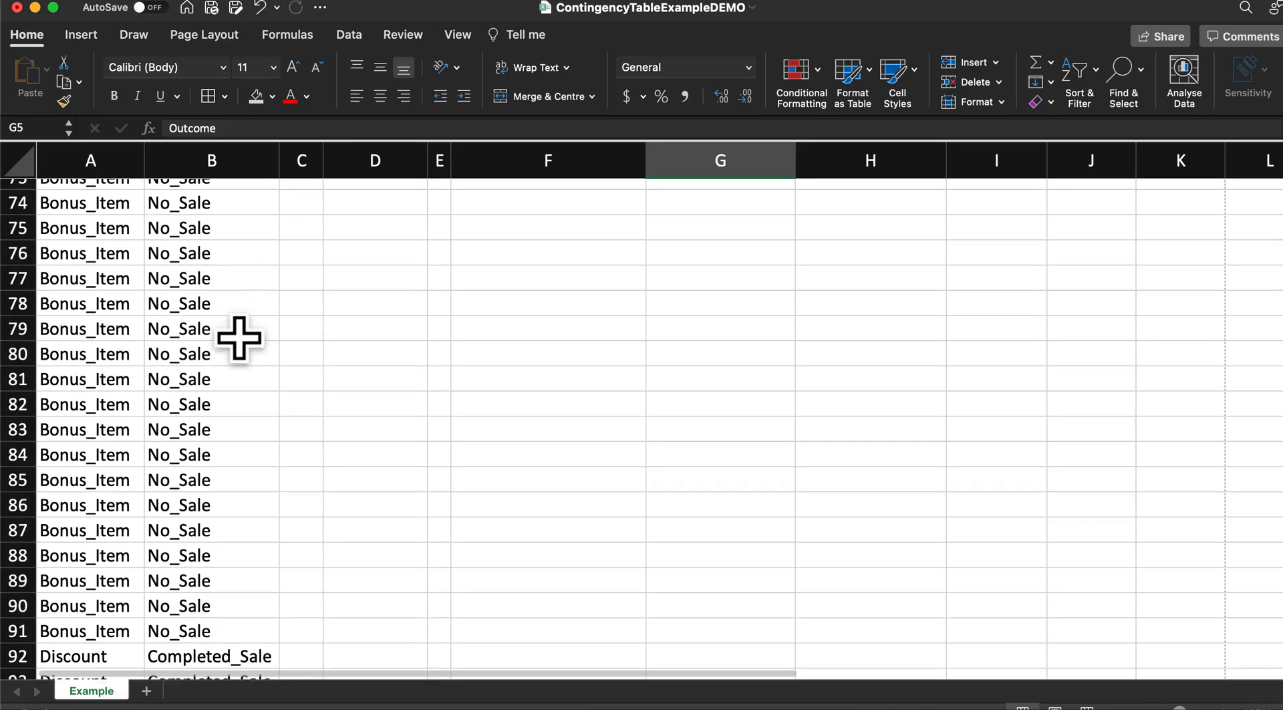
scroll(239, 338, "up", 2)
scroll(239, 337, "up", 20)
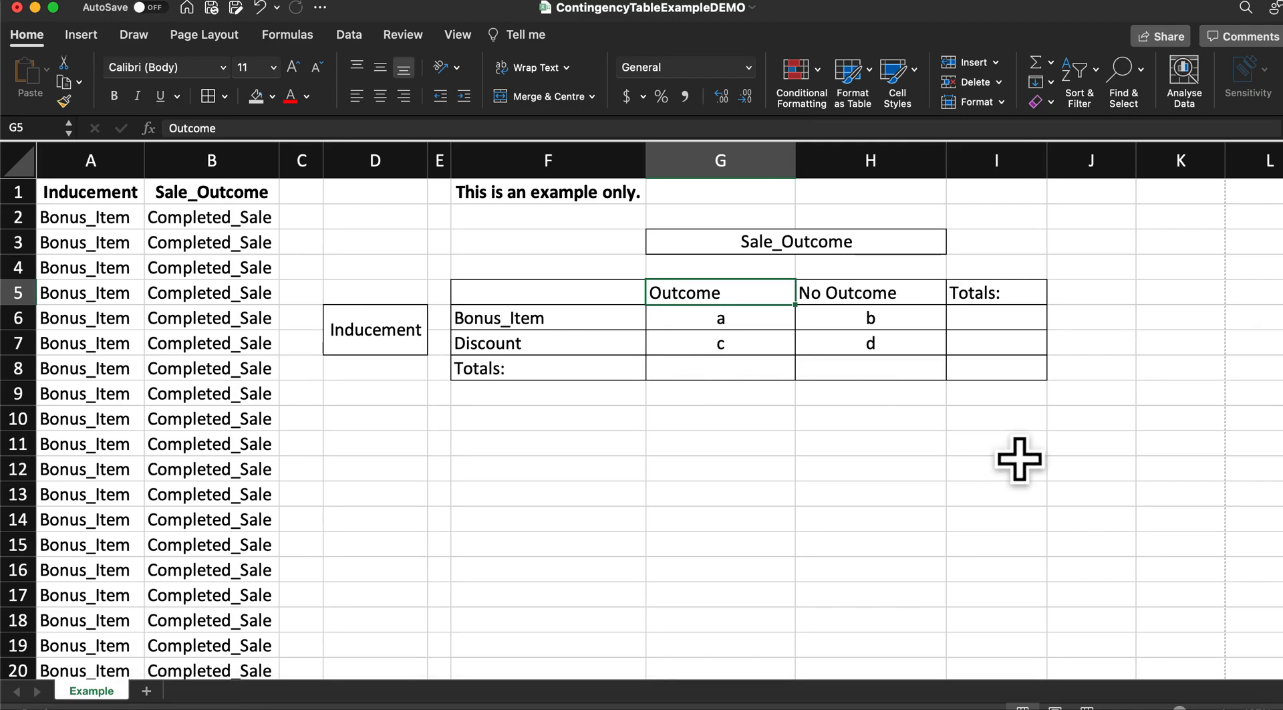
type("Comple")
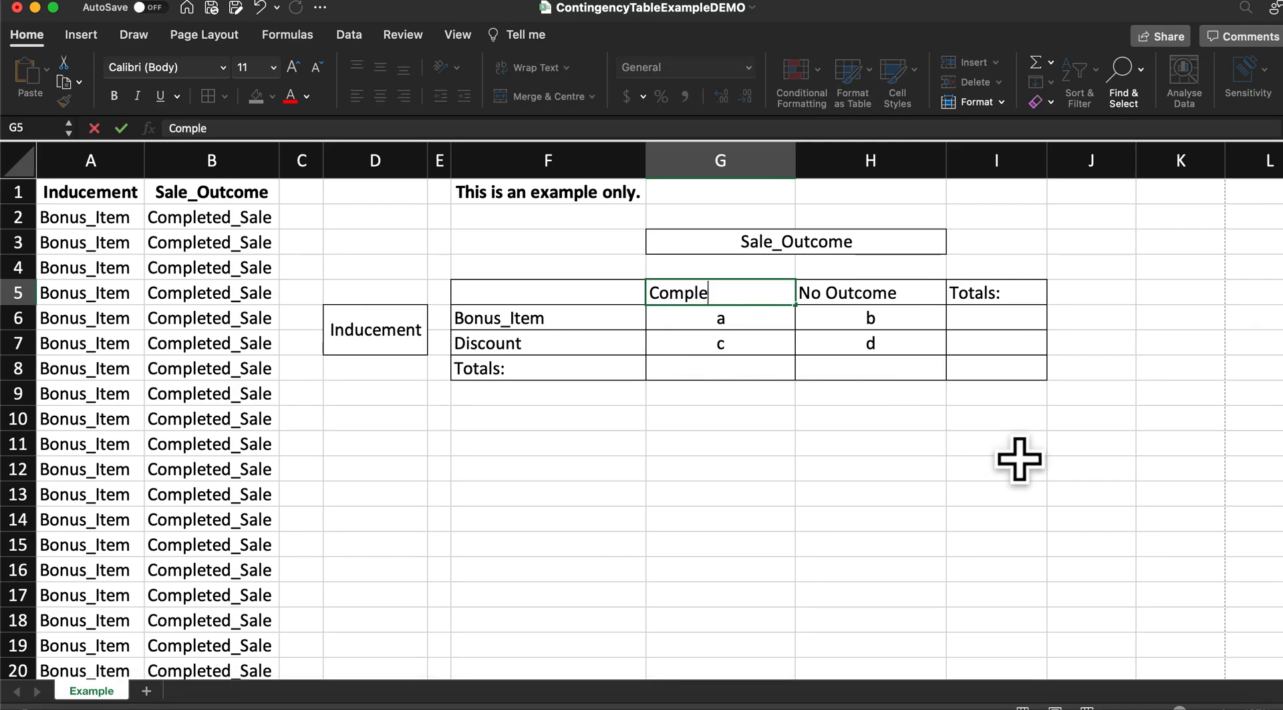
type("ted_Sale")
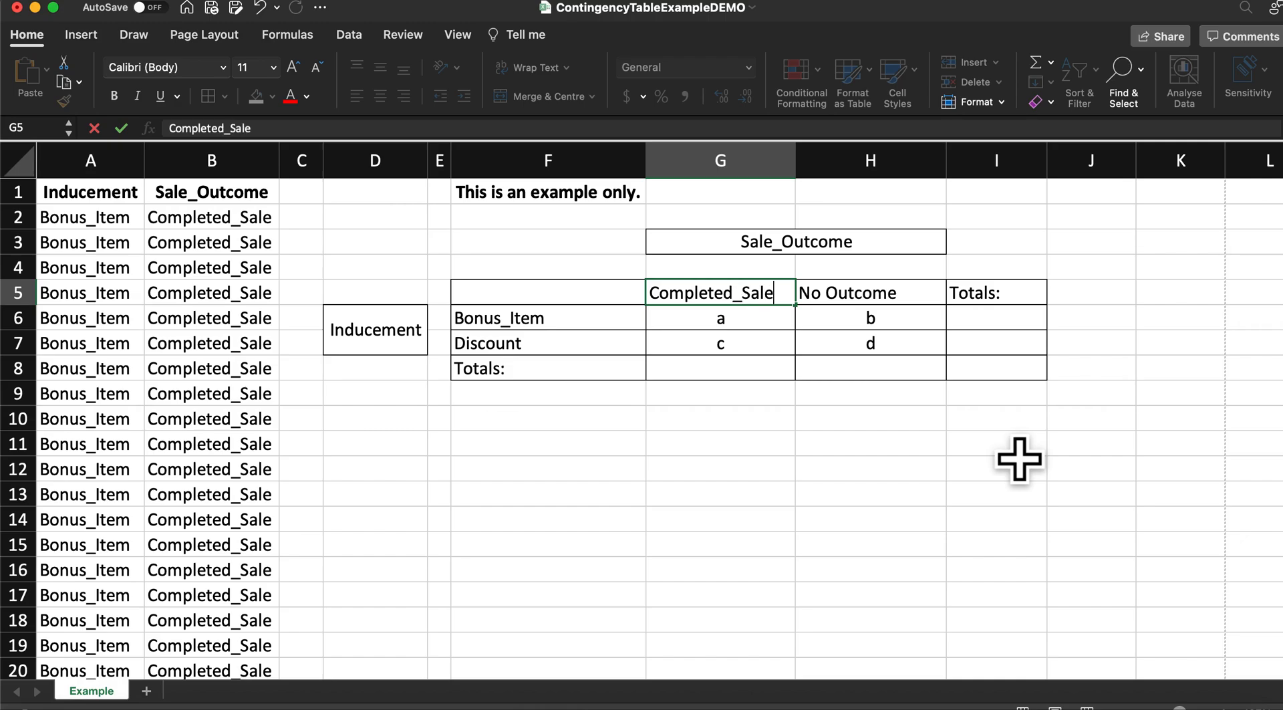
key("Return")
Rename the table's No Outcome header to No_Sale
key("Up")
key("Right")
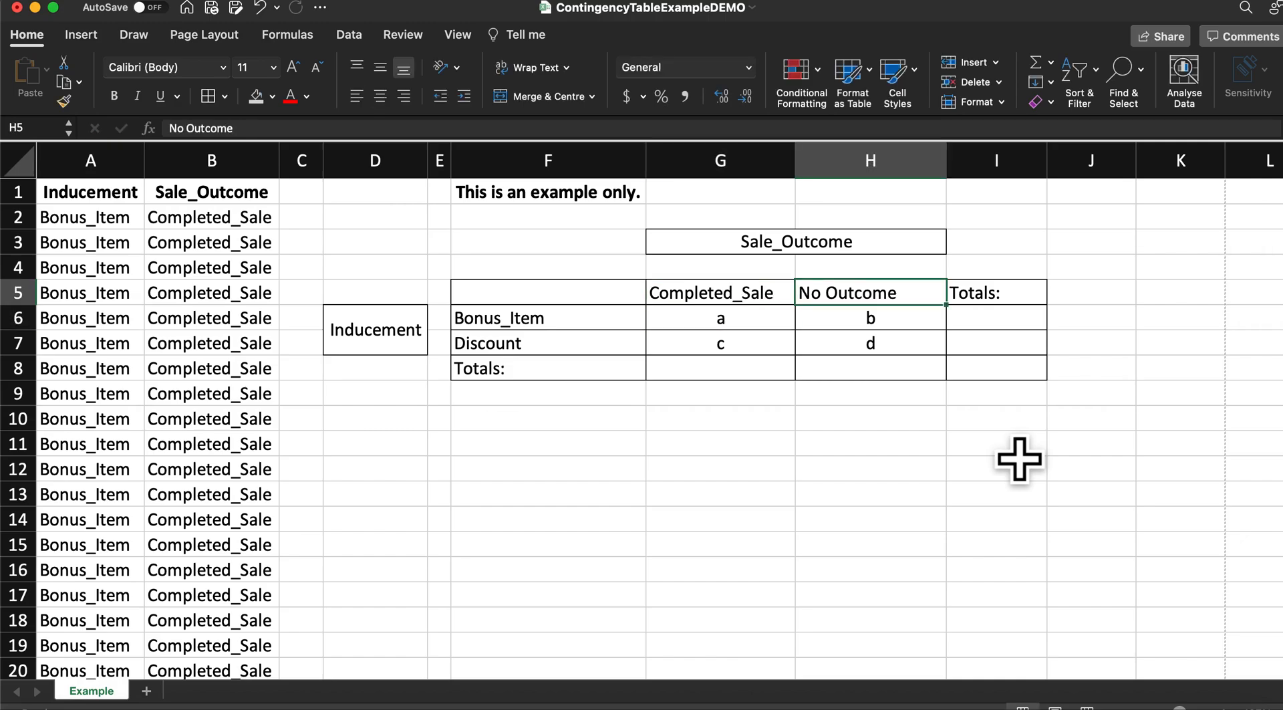
type("No_Sale")
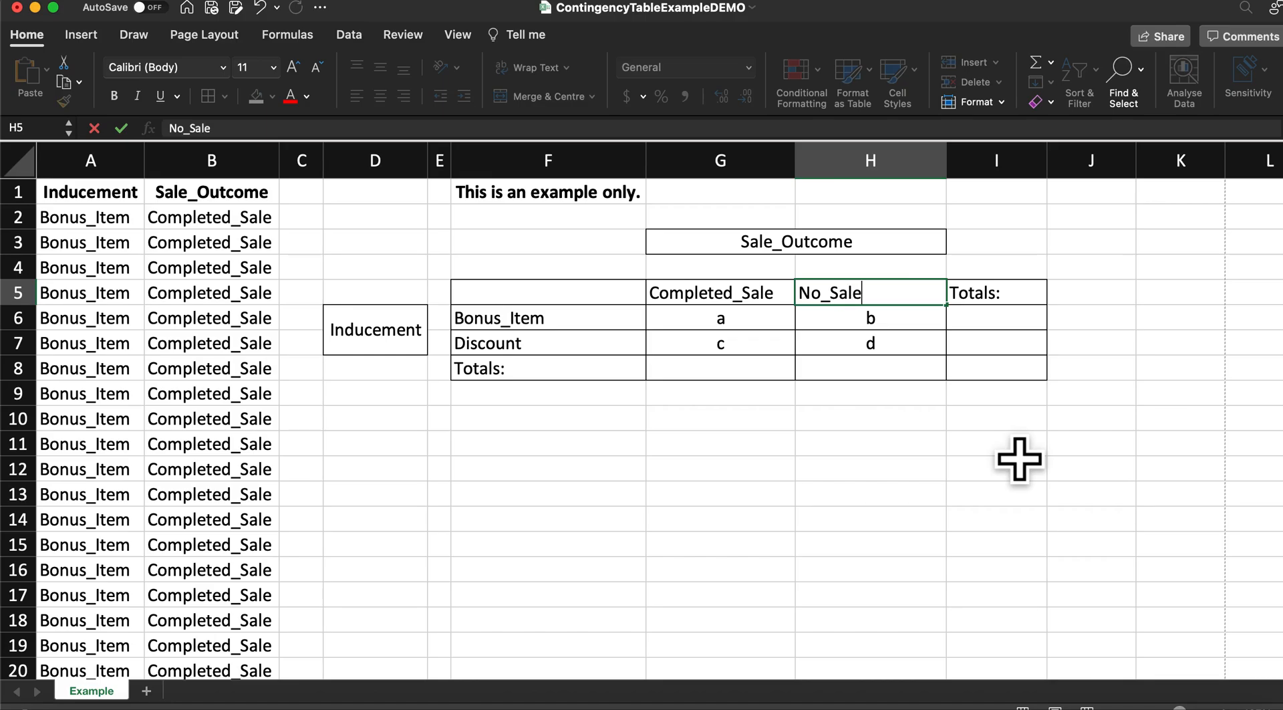
key("Return")
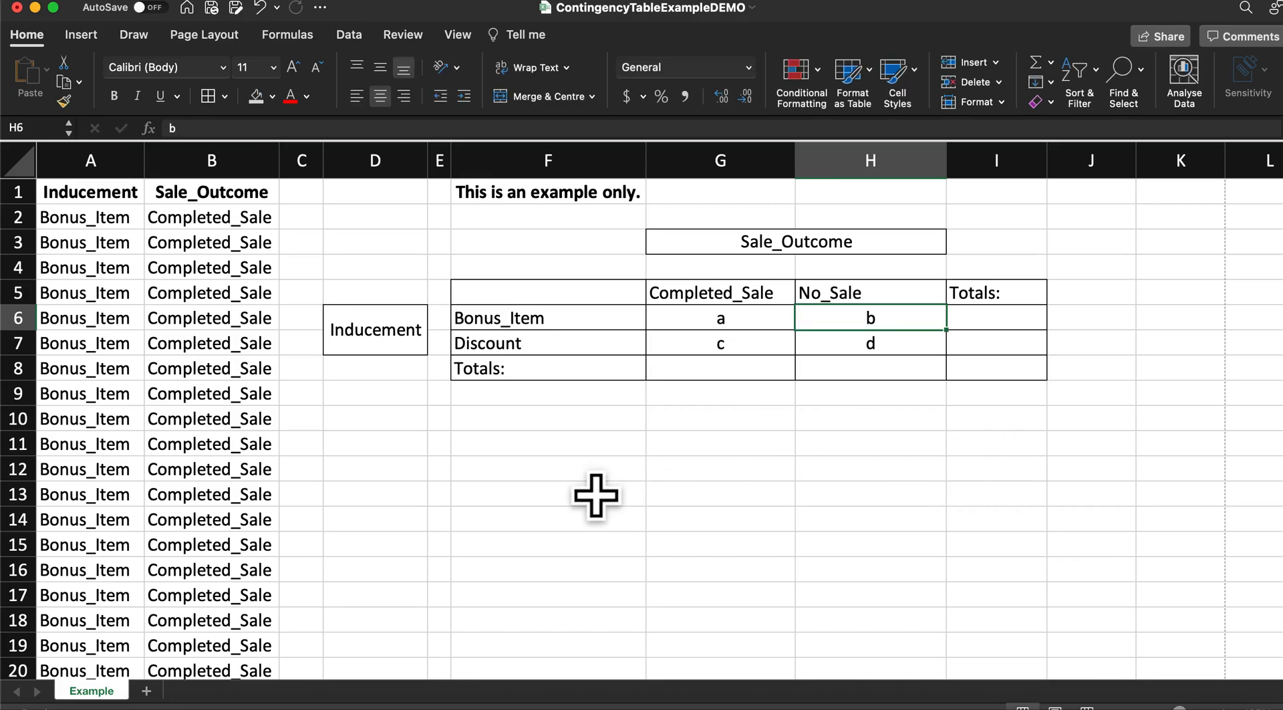
scroll(269, 299, "down", 20)
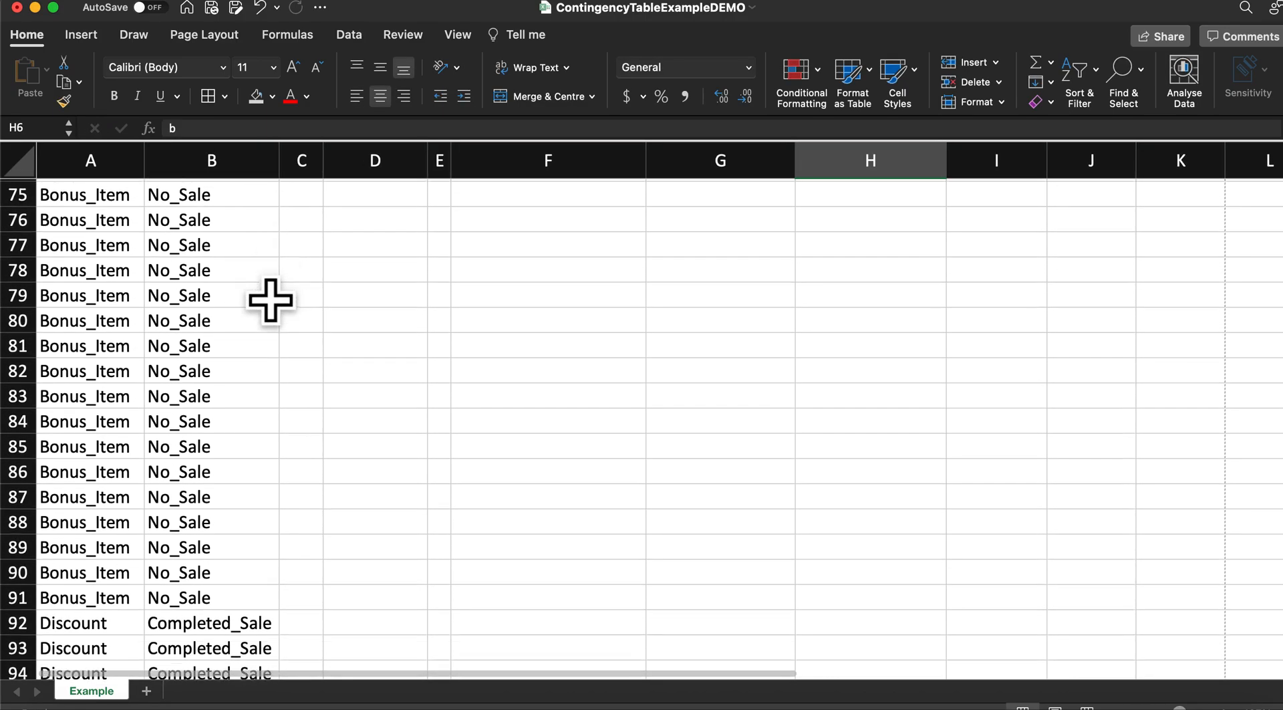
scroll(269, 299, "up", 20)
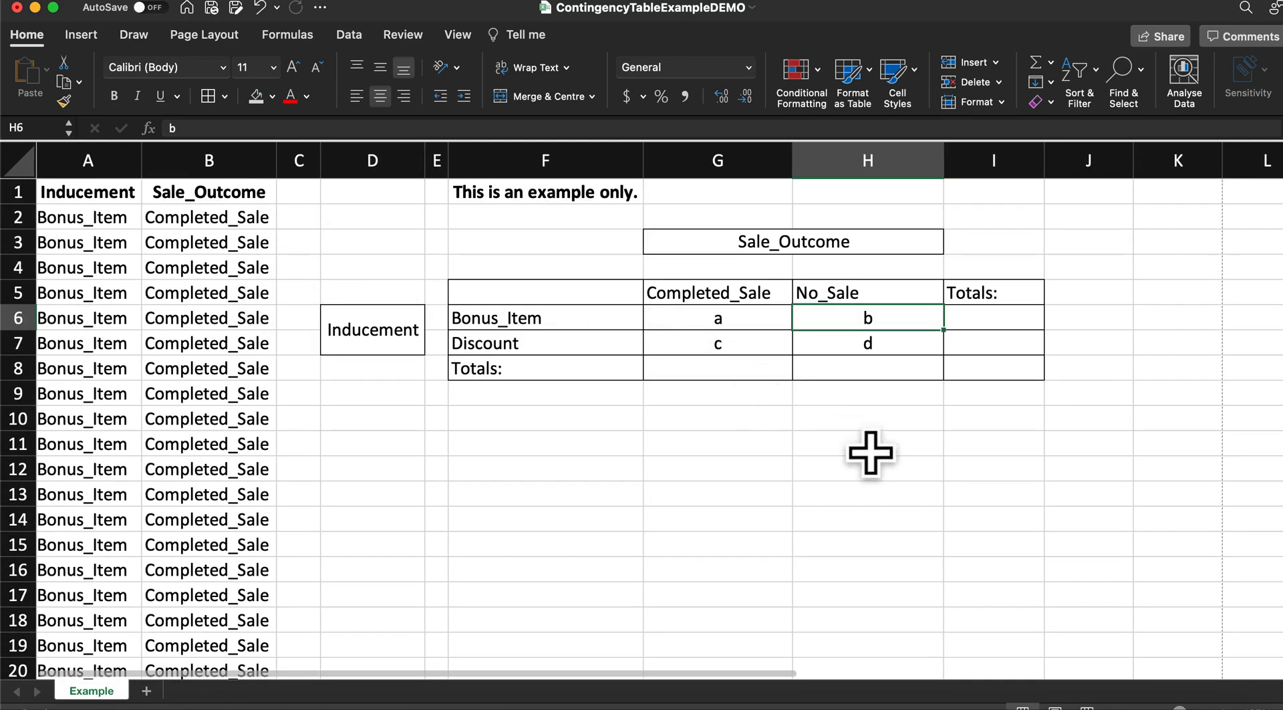
left_click(755, 449)
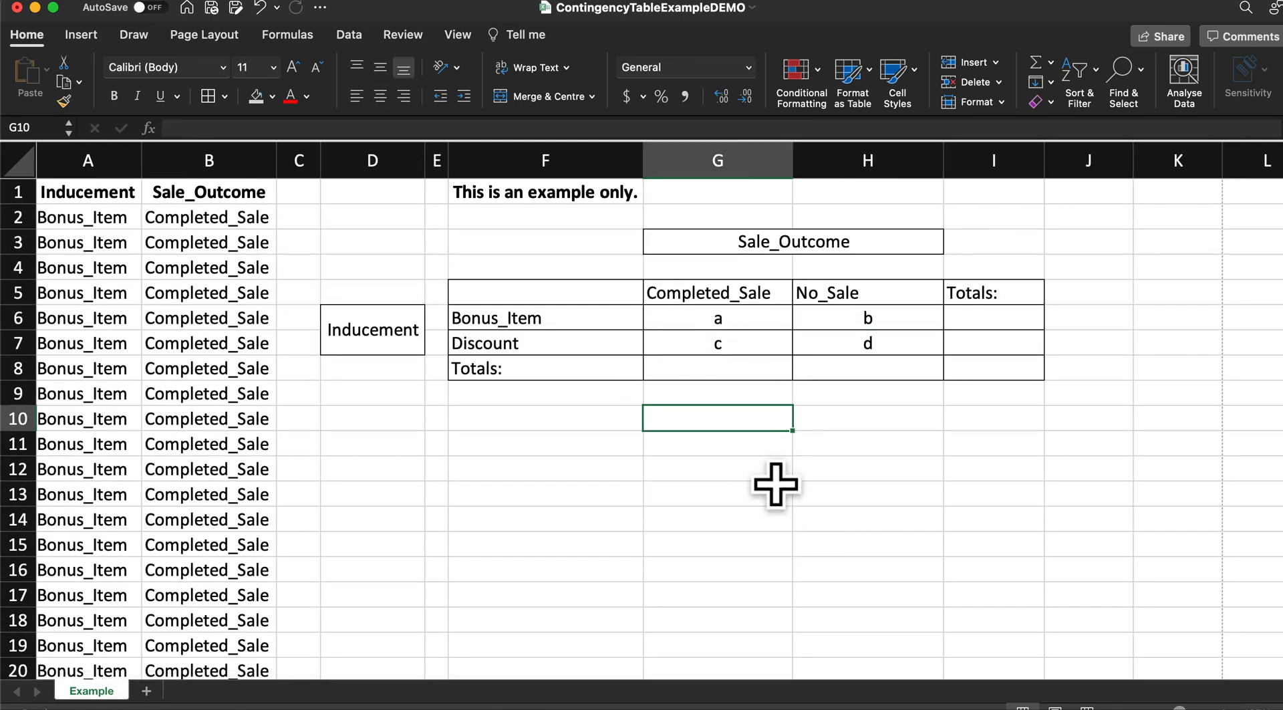
Examine the four inner cells a, b, c and d of the contingency table
left_click(739, 352)
key("Right")
key("Down")
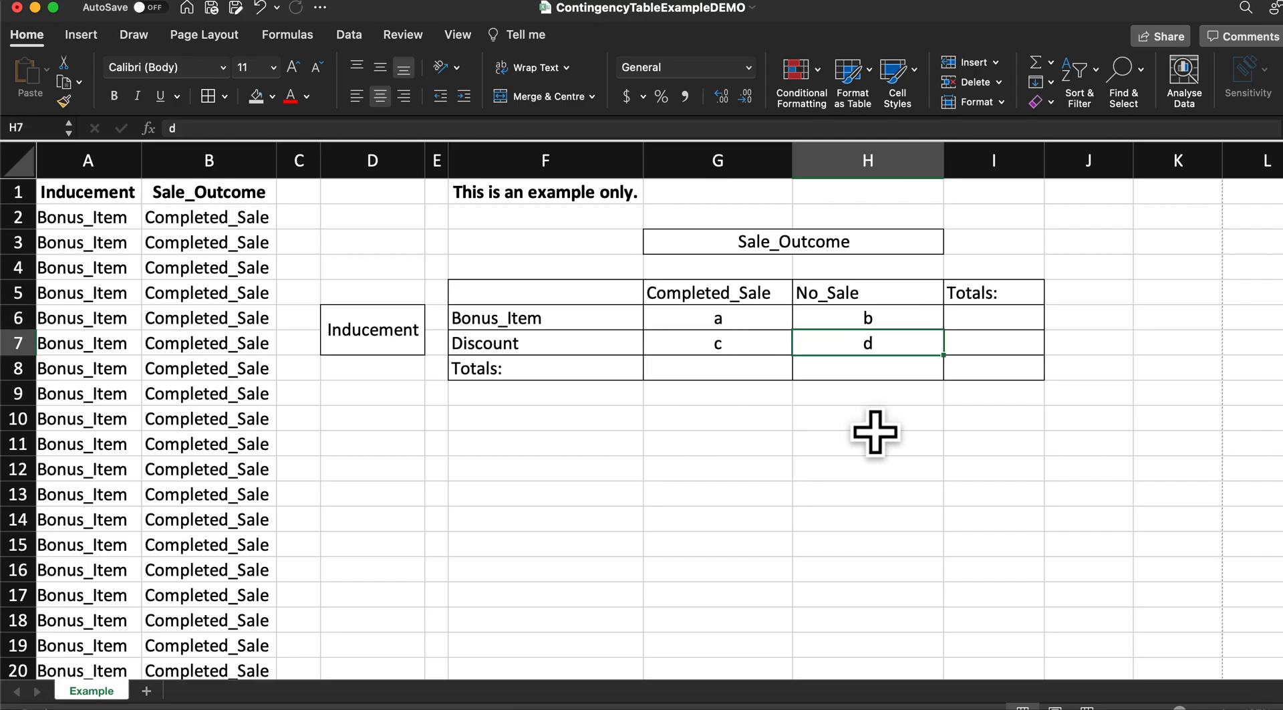
key("Left")
key("Up")
key("Down")
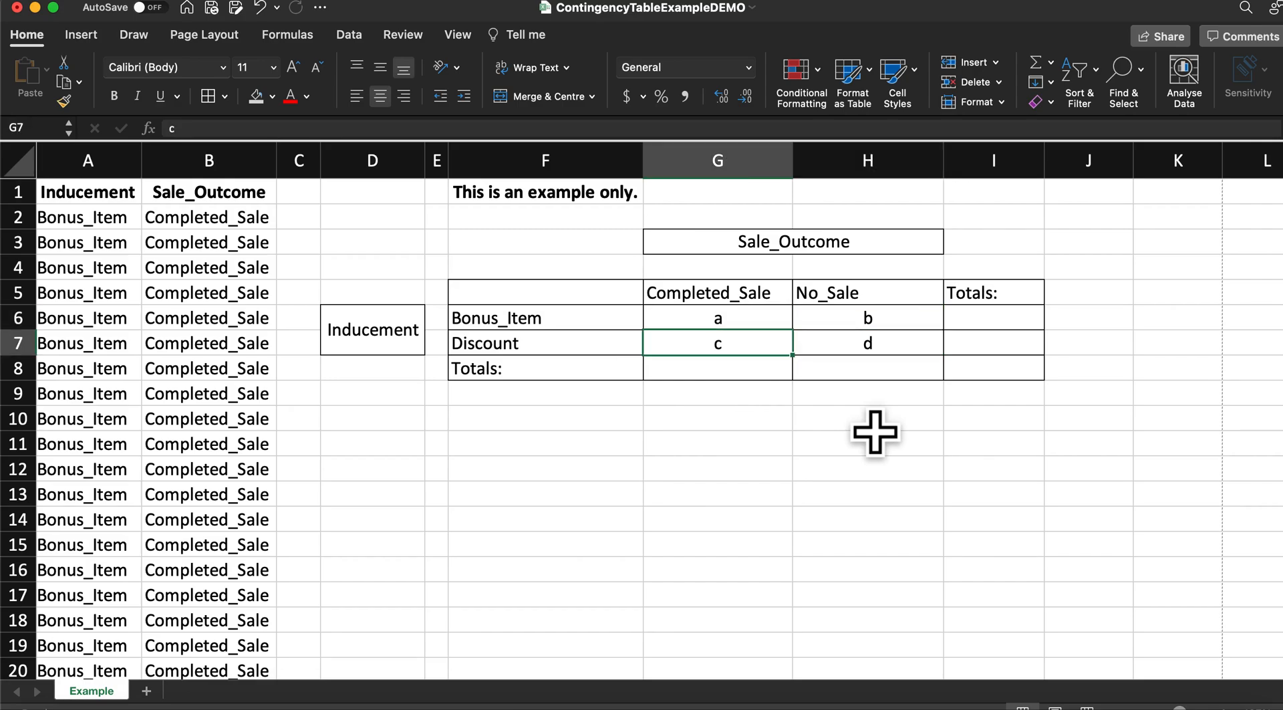
key("Up")
key("Down")
key("Right")
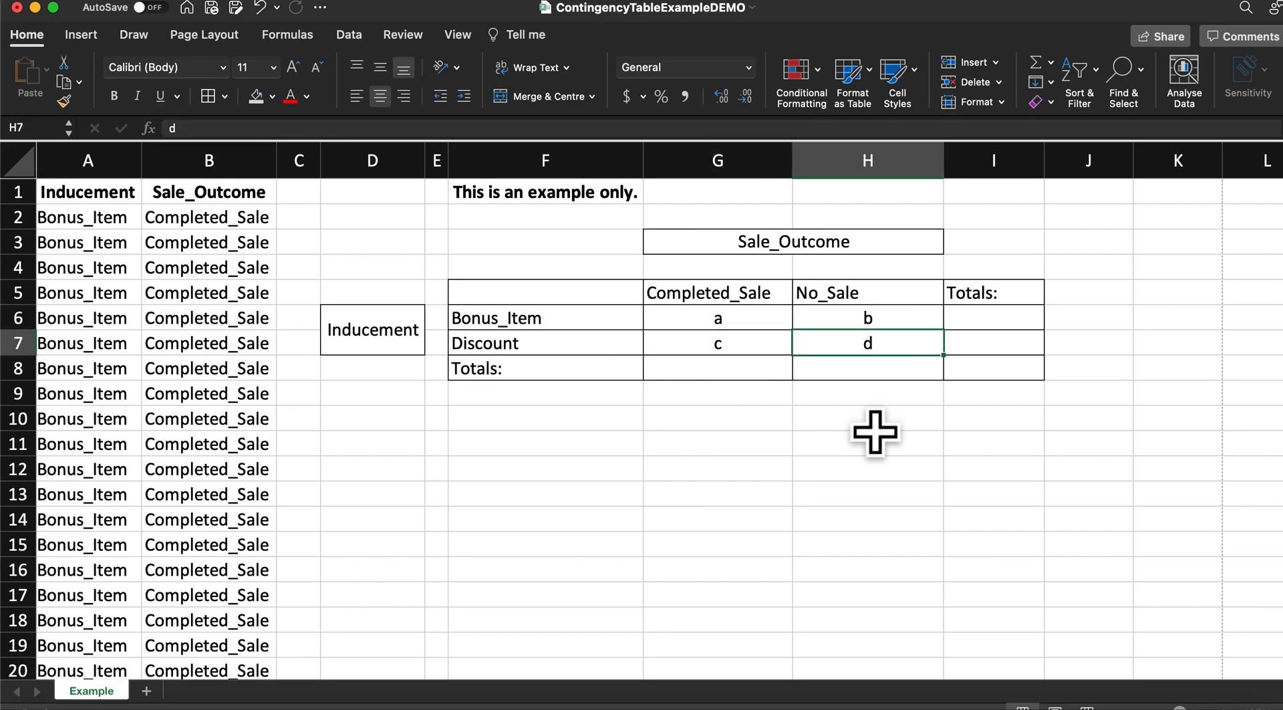
key("Up")
key("Left")
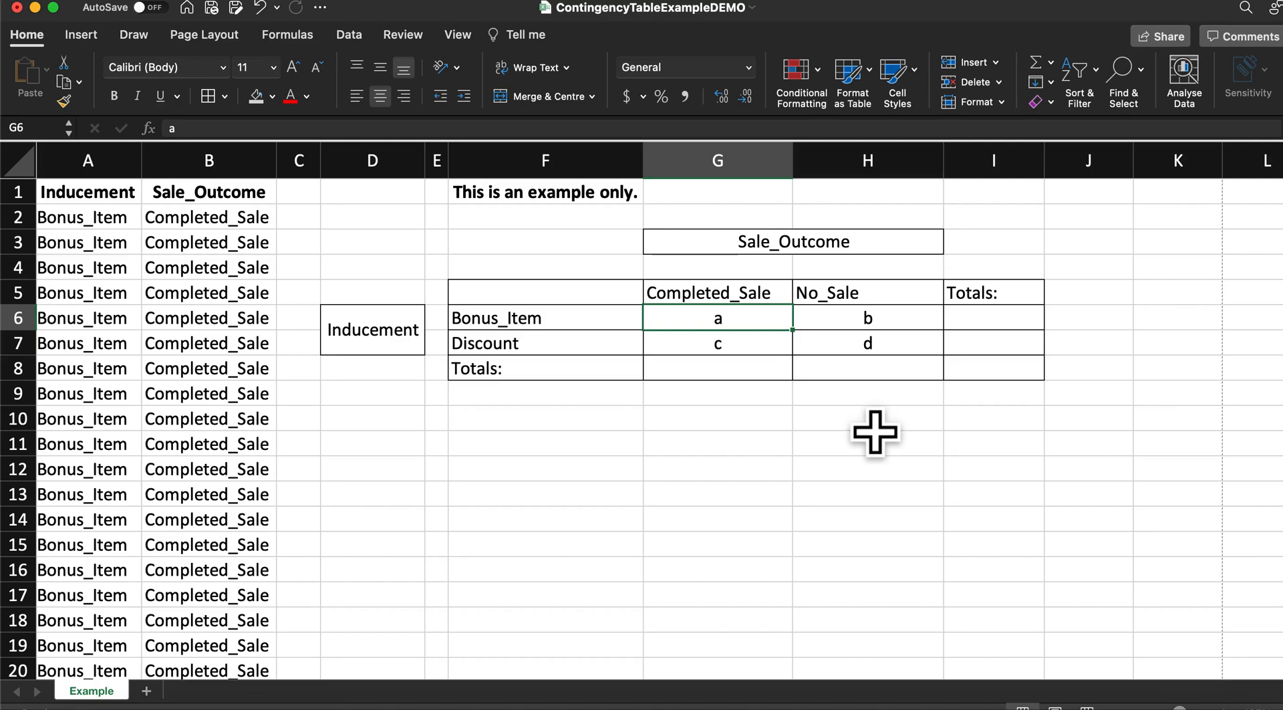
Check which Inducement row and Sale_Outcome column each of the cells a, b, c and d combines
left_click_drag(568, 321, 568, 341)
left_click(570, 354)
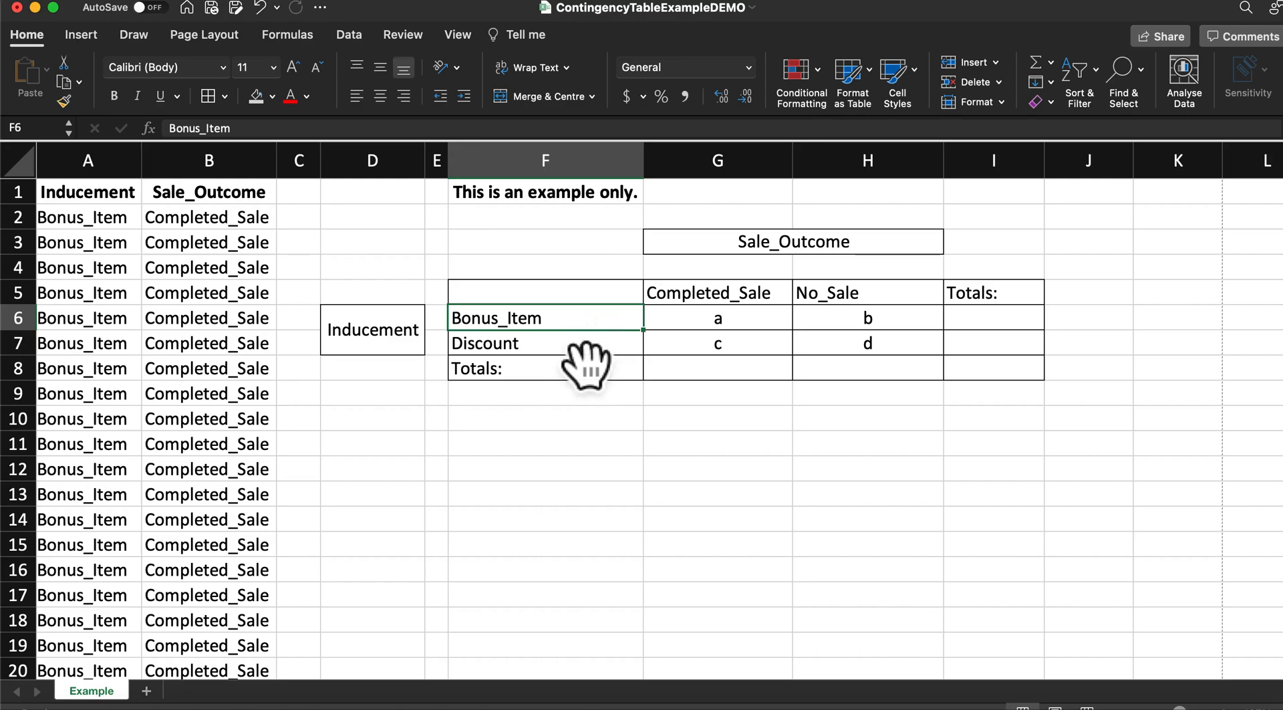
key("Up")
key("Right")
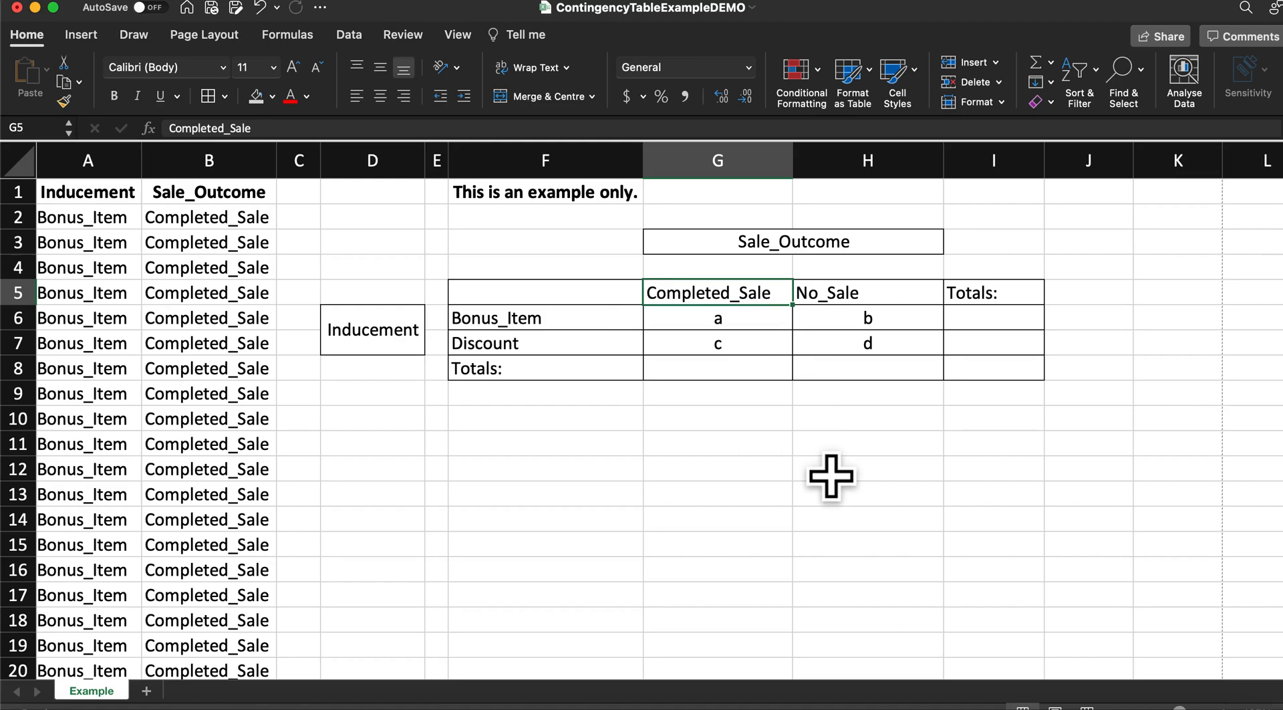
left_click(751, 326)
left_click(892, 334)
left_click(778, 347)
left_click(875, 351)
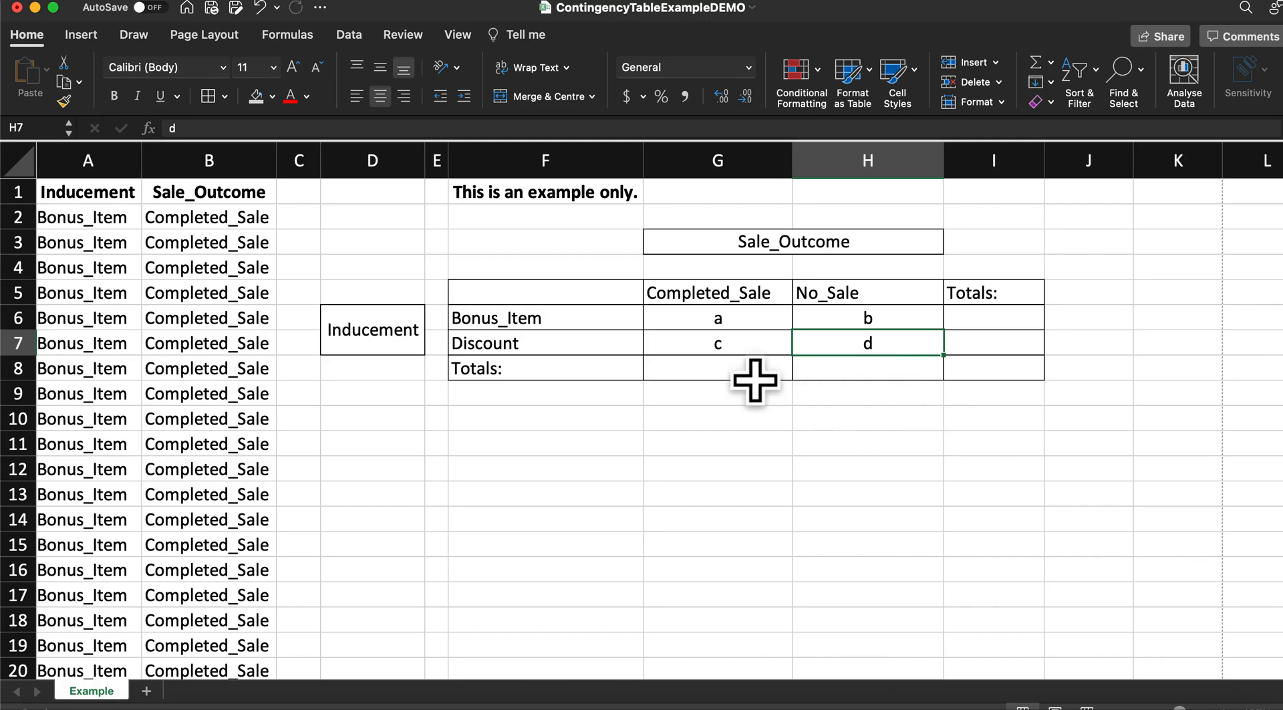
key("shift+Left")
key("shift+Up")
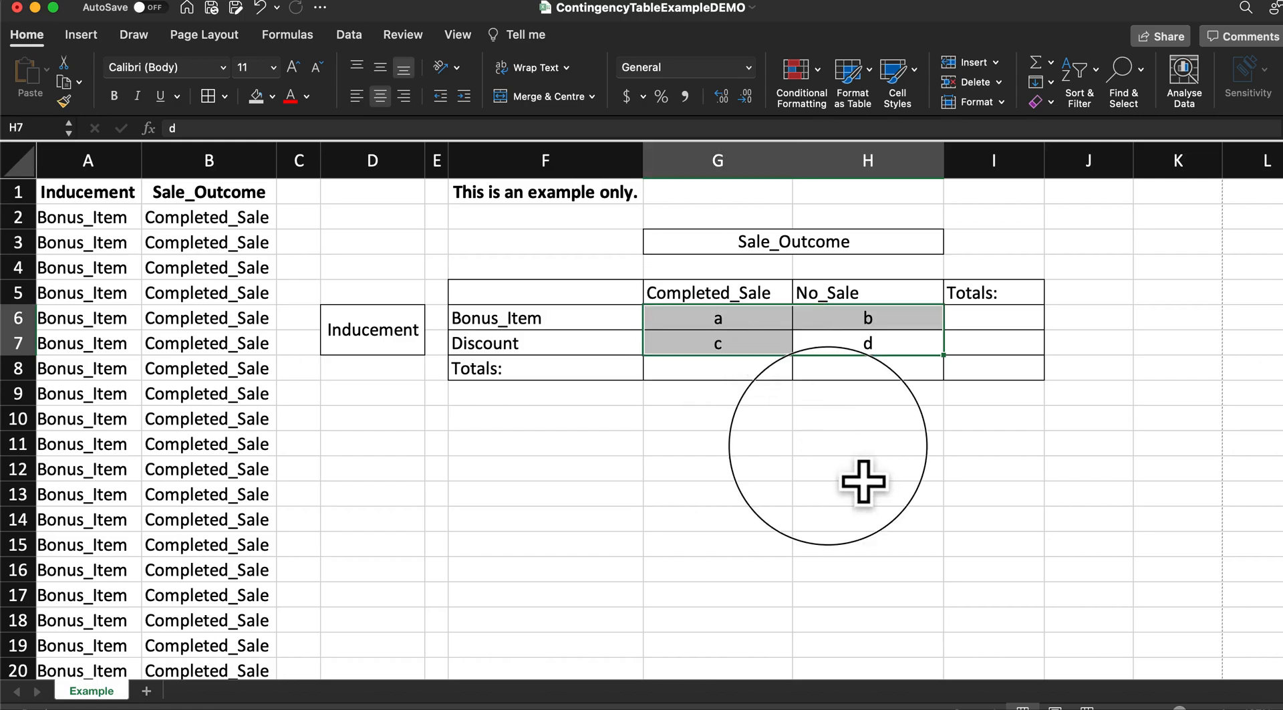
Clear the placeholder letters a, b, c and d from the four inner cells of the contingency table, G6:H7
left_click(863, 448)
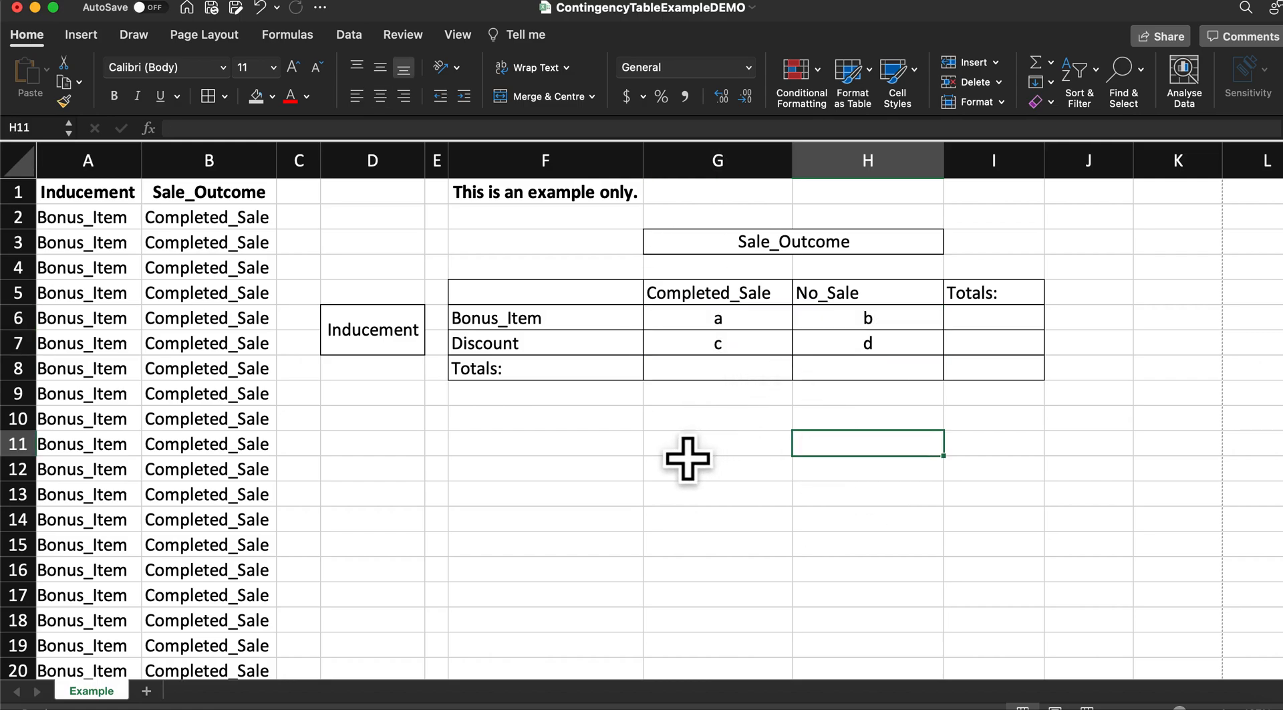
left_click_drag(753, 322, 860, 380)
key("Delete")
left_click(712, 419)
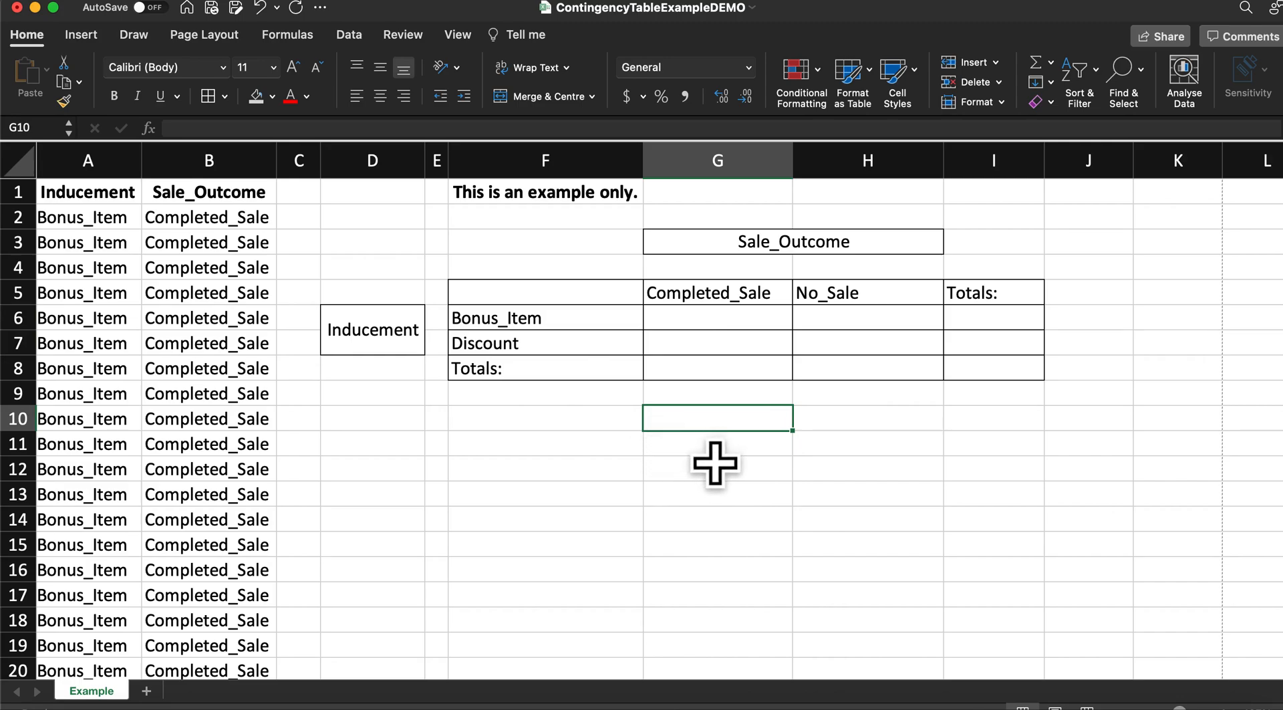
Create named ranges for the full Inducement and Sale_Outcome data columns, taking the names from the top row only
key("Left")
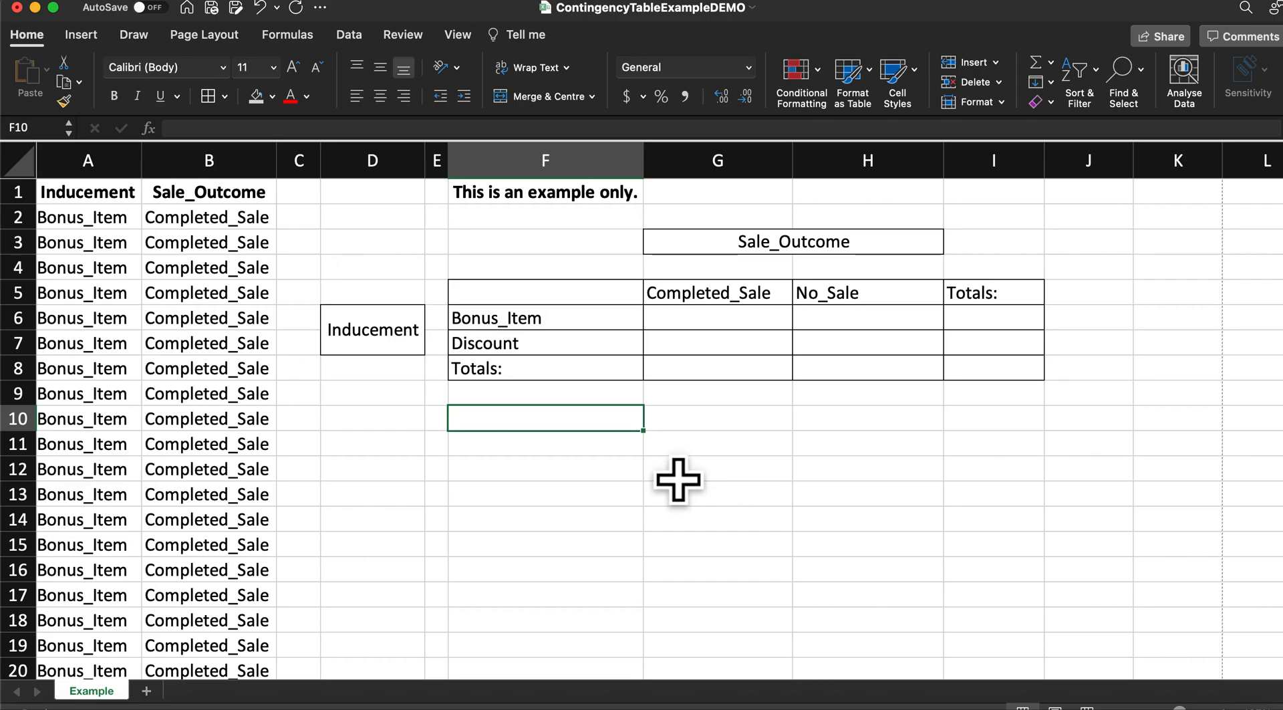
key("ctrl+Home")
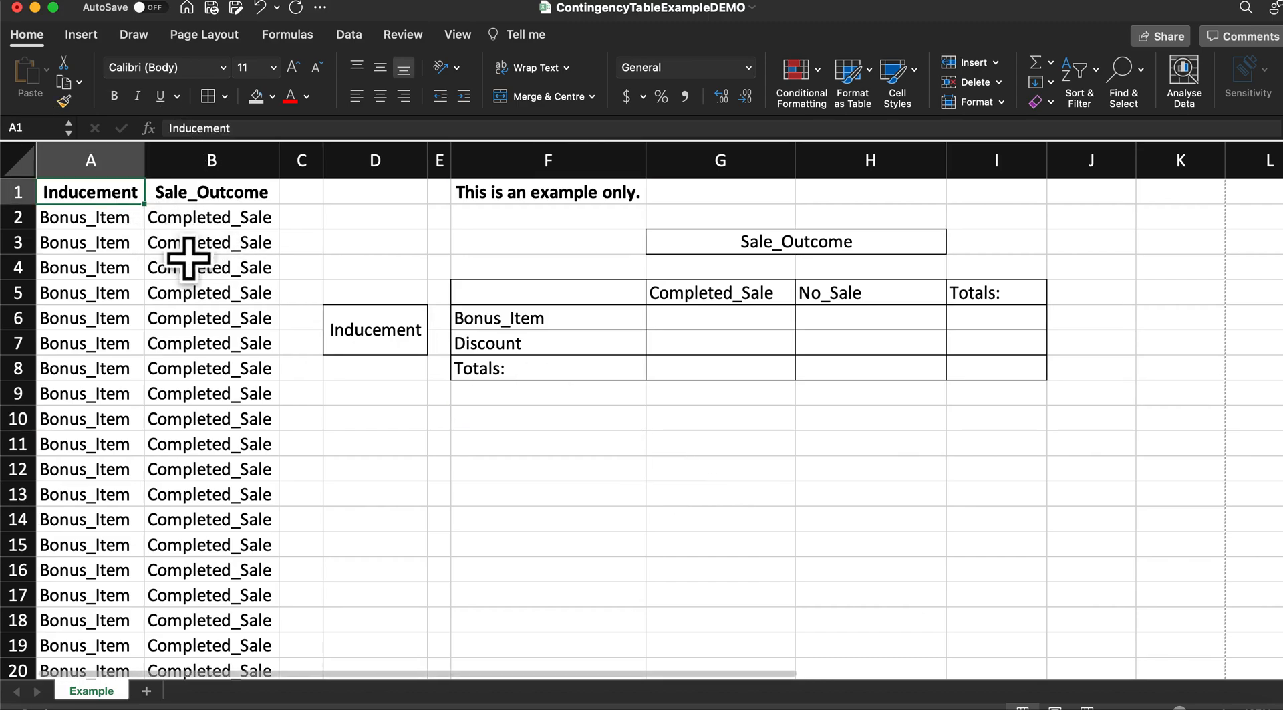
key("ctrl+shift+Down")
key("ctrl+Home")
key("Right")
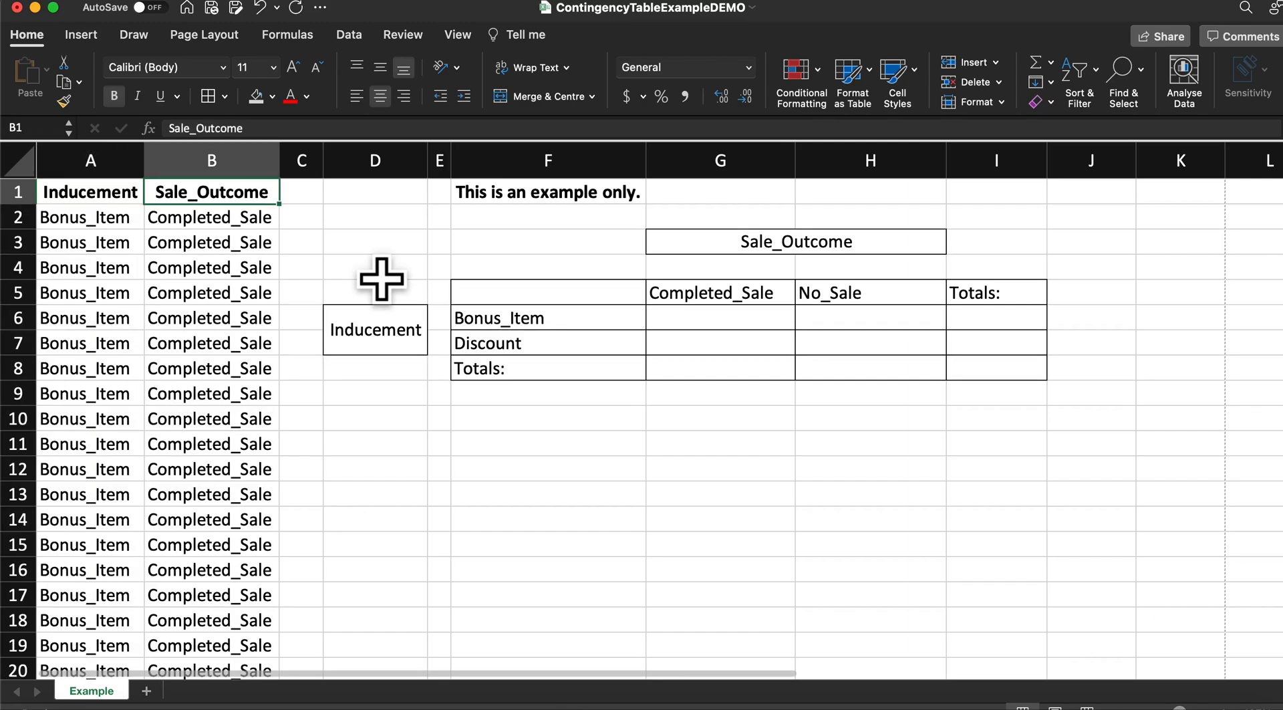
key("Left")
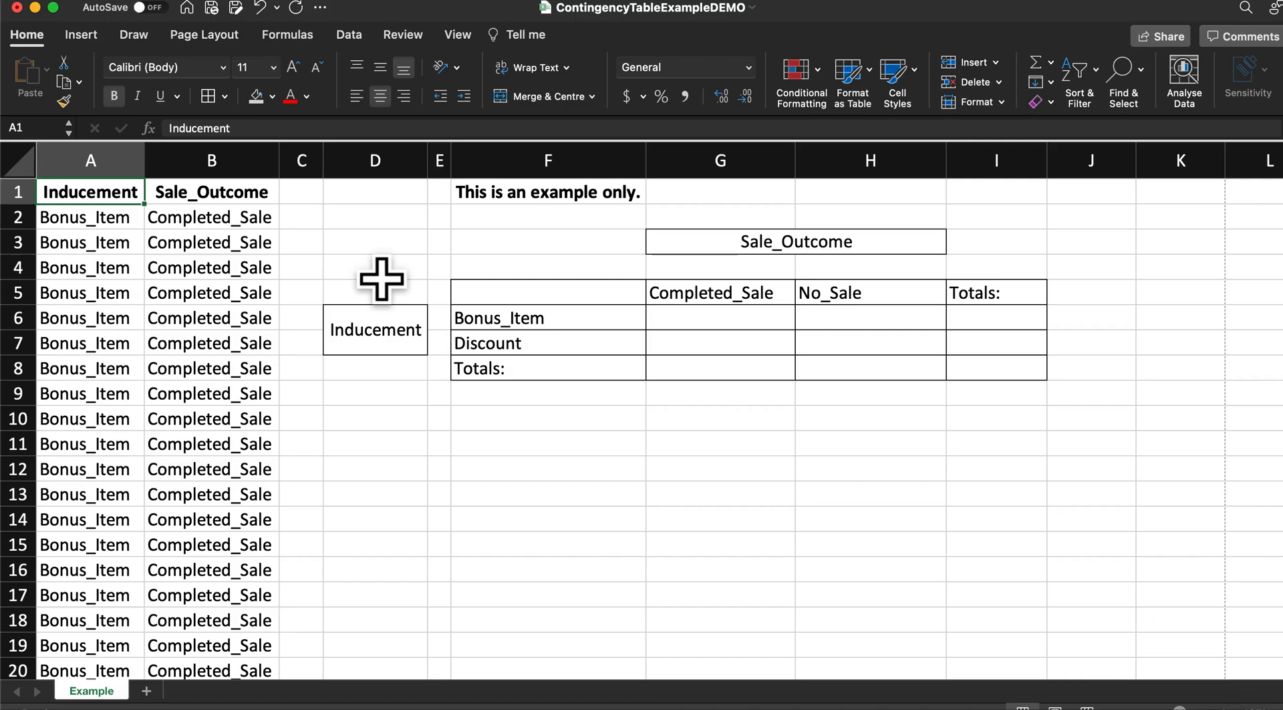
key("shift+Right")
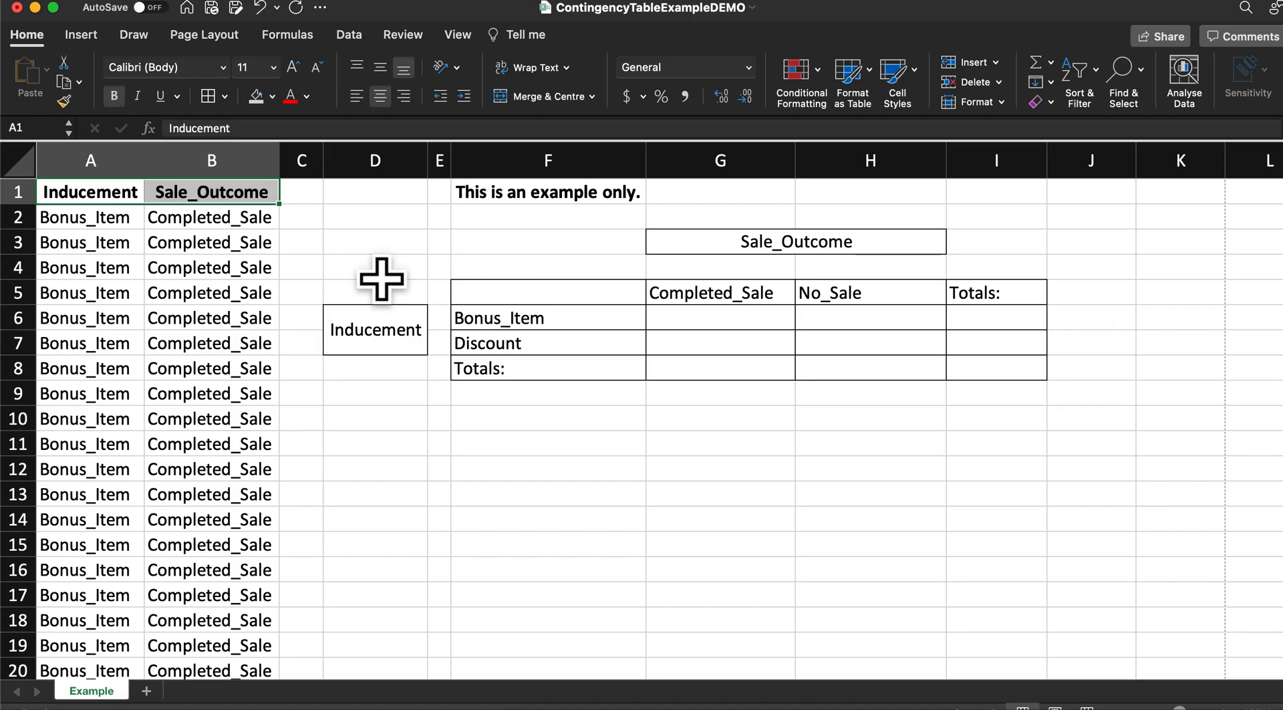
key("ctrl+shift+Down")
scroll(265, 434, "up", 10)
scroll(266, 436, "up", 20)
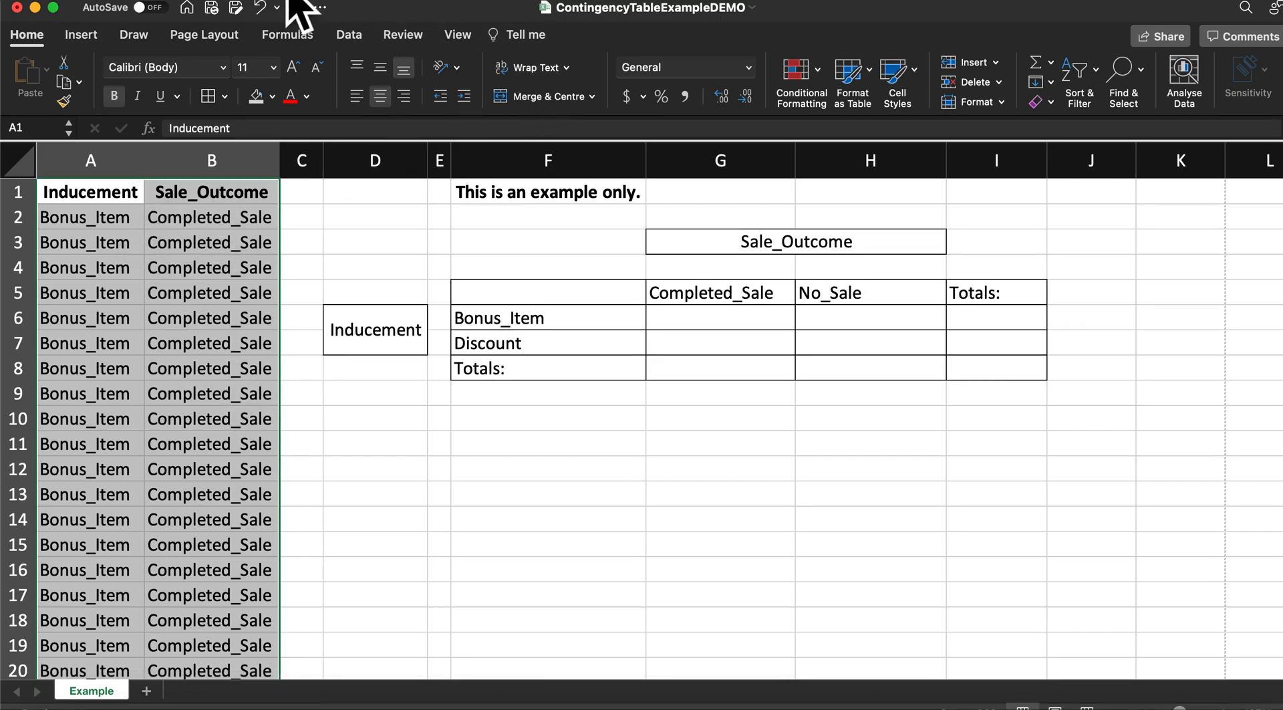
left_click(243, 3)
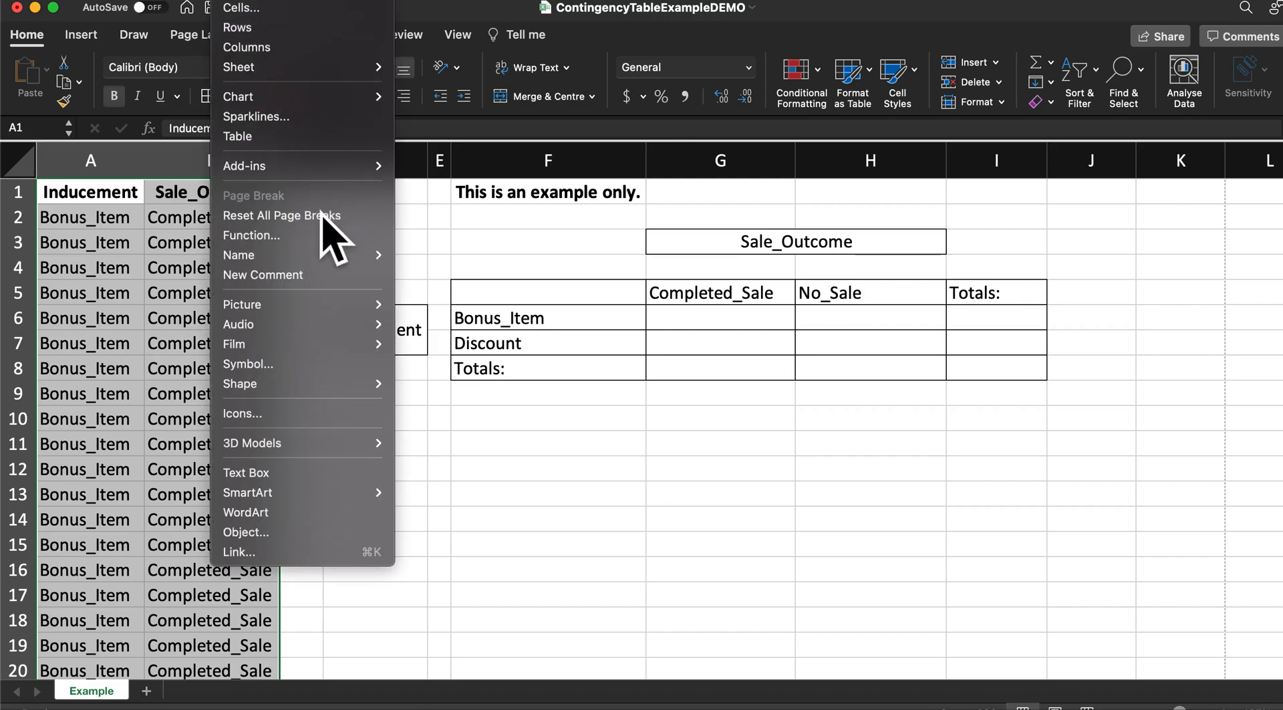
mouse_move(302, 259)
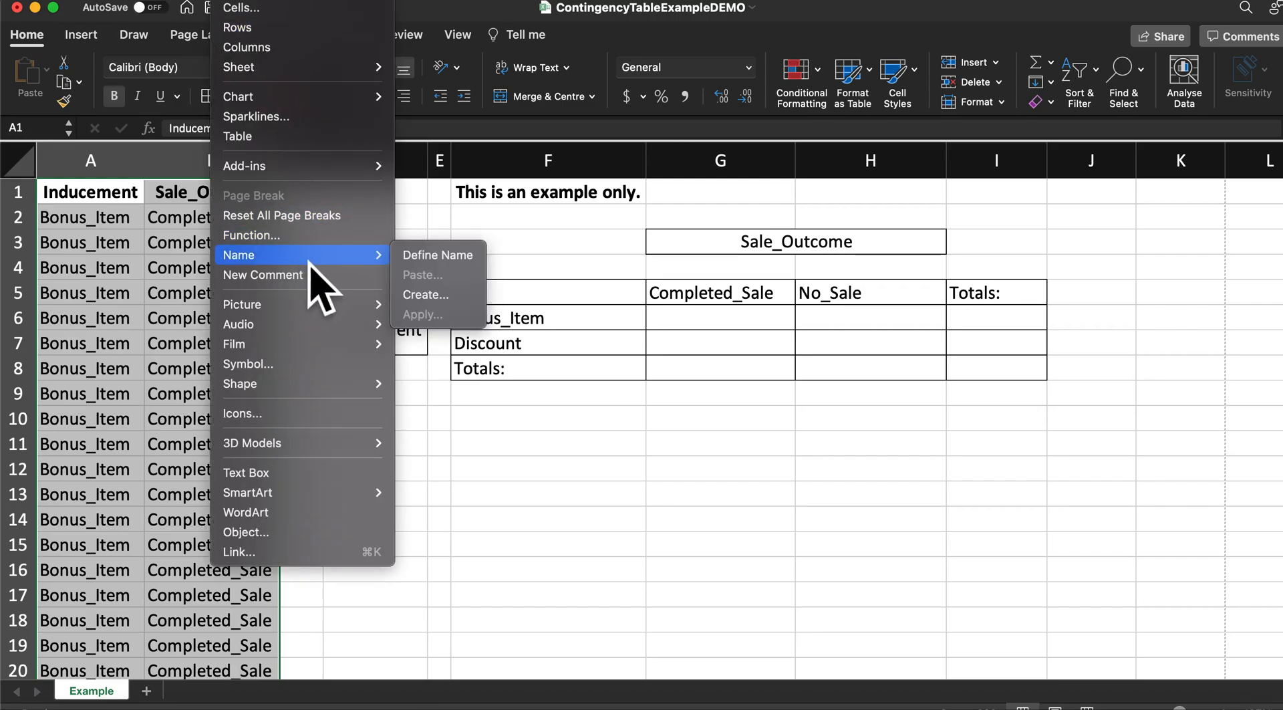
left_click(441, 295)
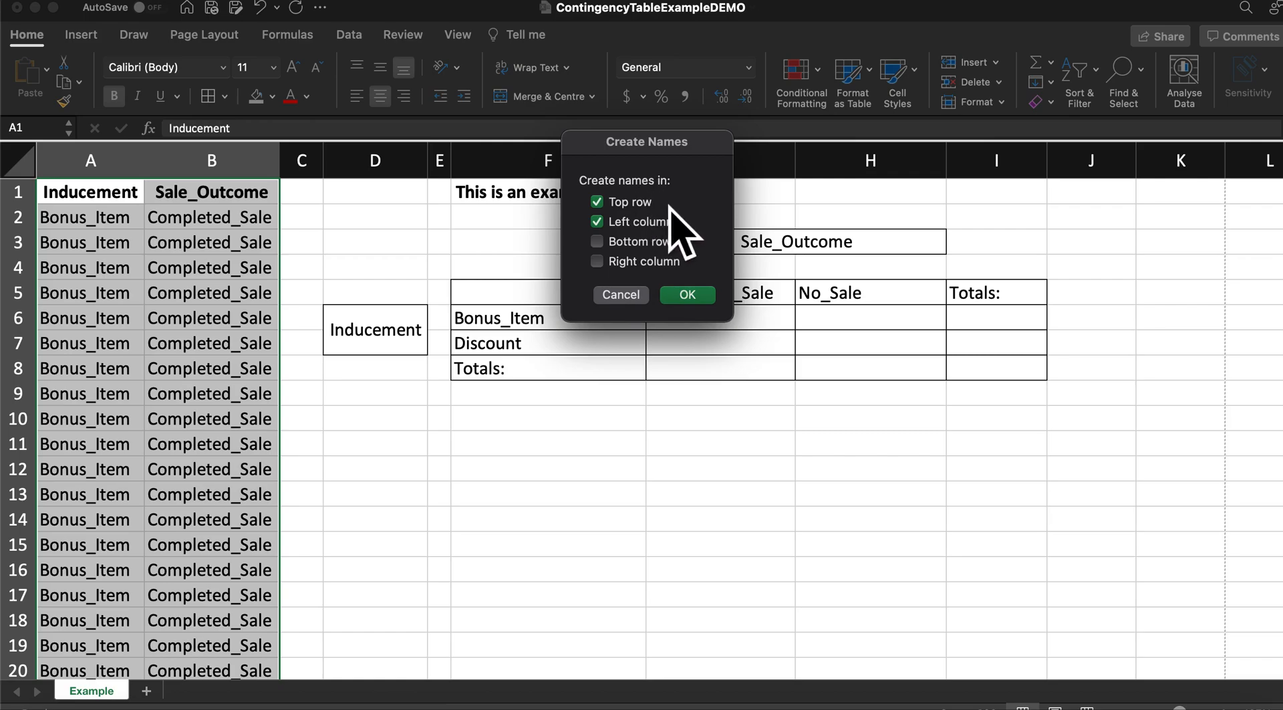
left_click(602, 223)
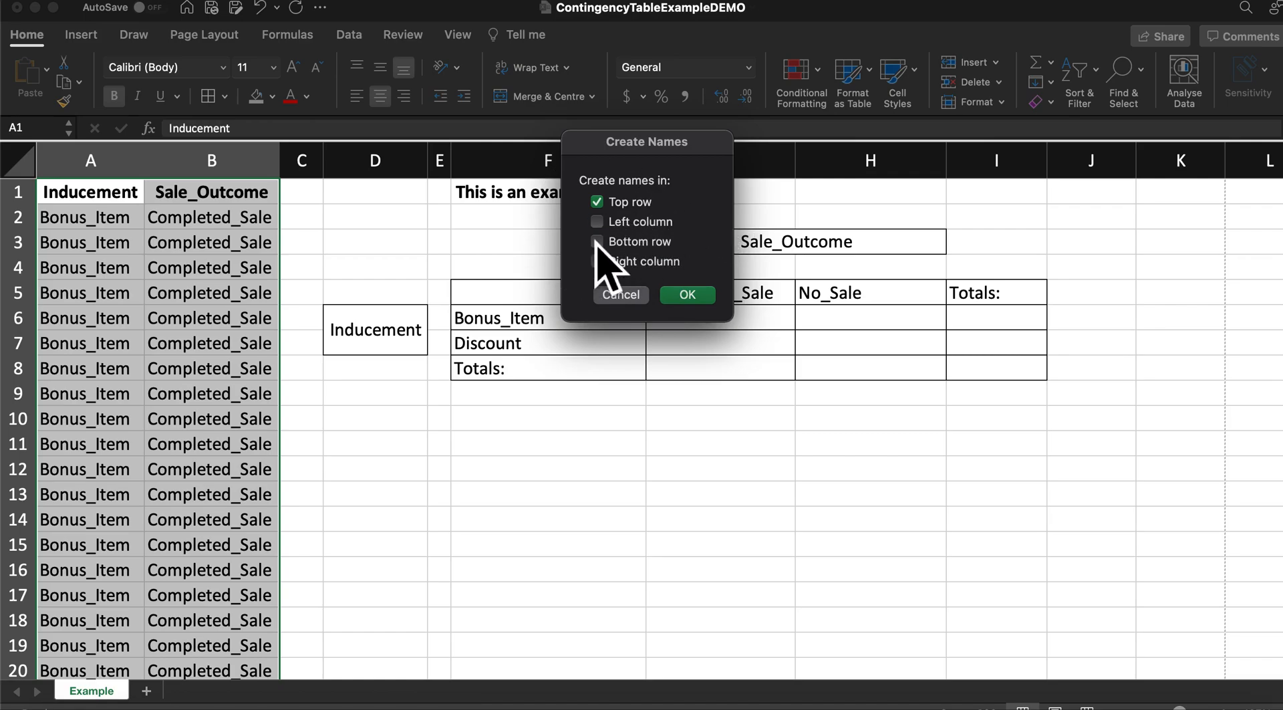
left_click(699, 300)
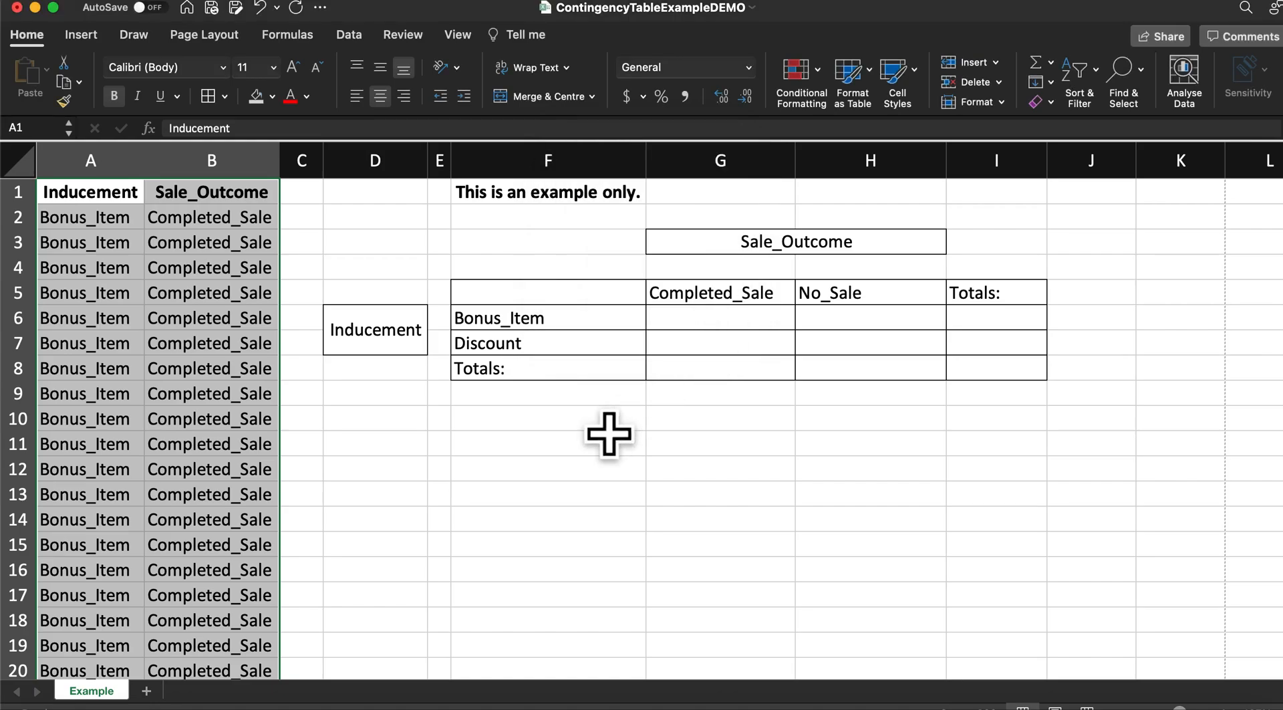
left_click(551, 419)
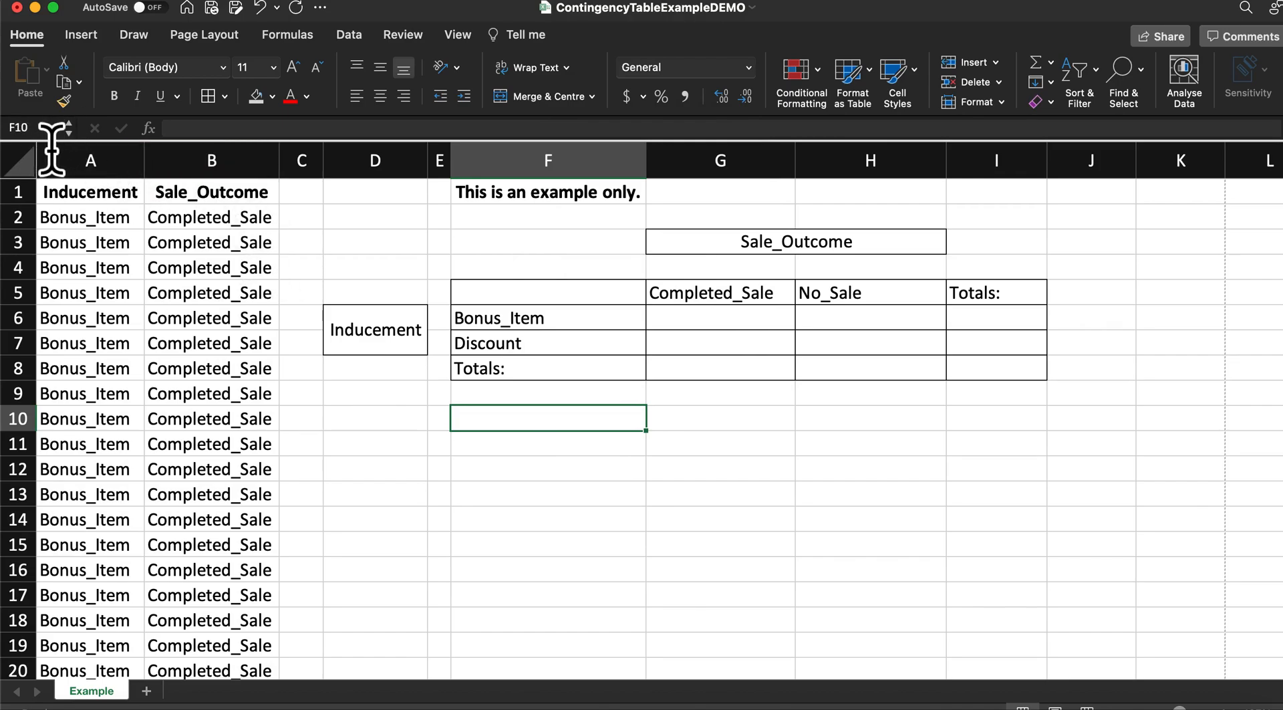
left_click(93, 232)
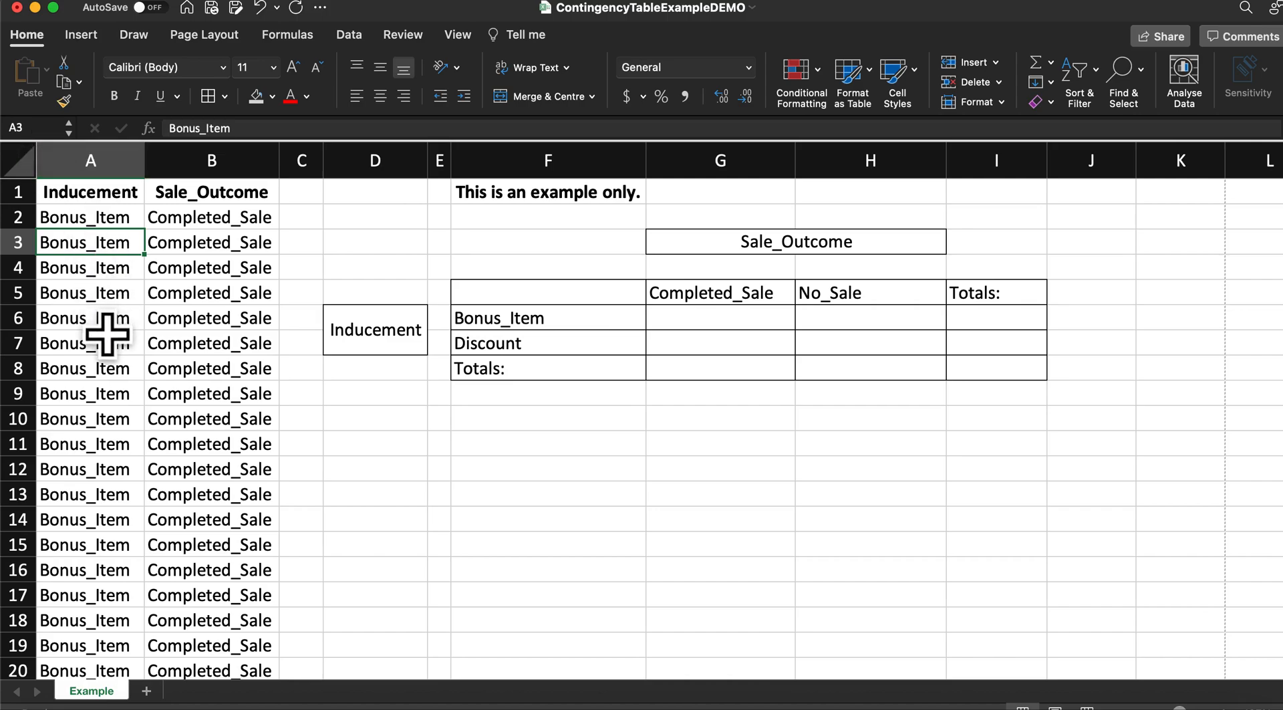
key("Down")
key("Down")
left_click_drag(127, 351, 153, 502)
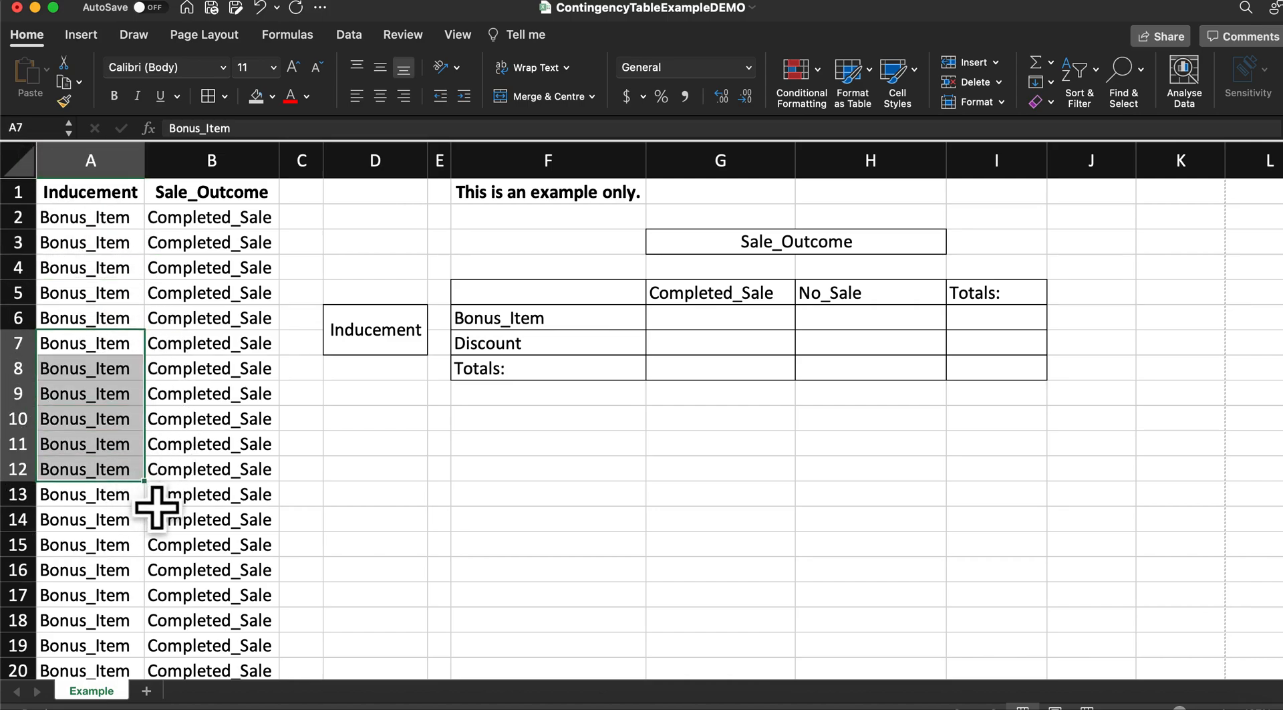
key("Up")
key("Up")
left_click_drag(213, 332, 235, 461)
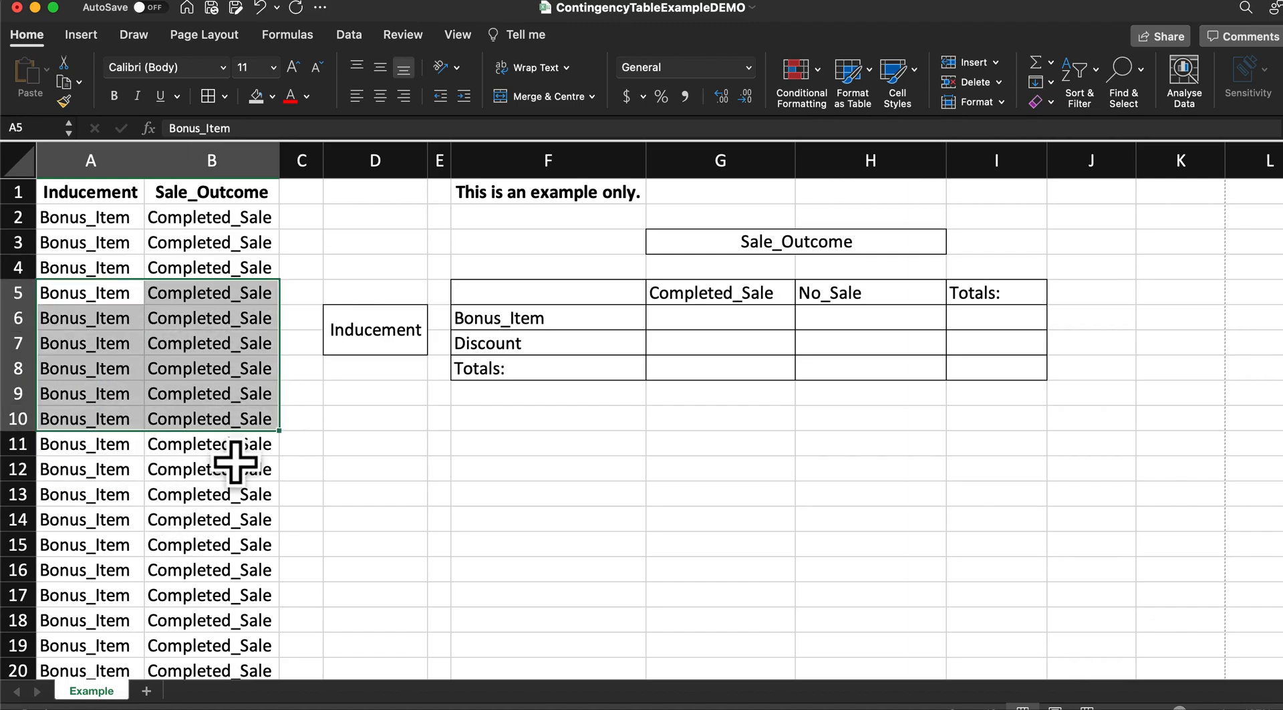
key("Up")
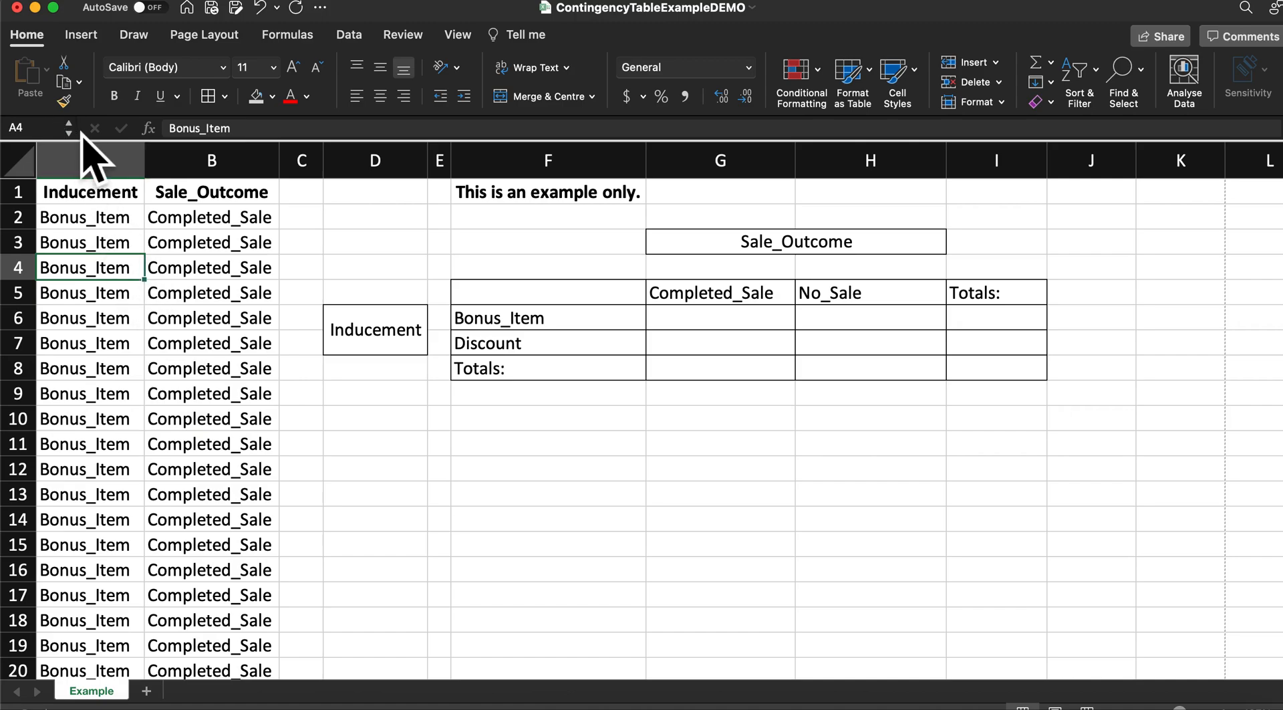
Select the Inducement named range and check how far it extends down the data column
left_click(71, 131)
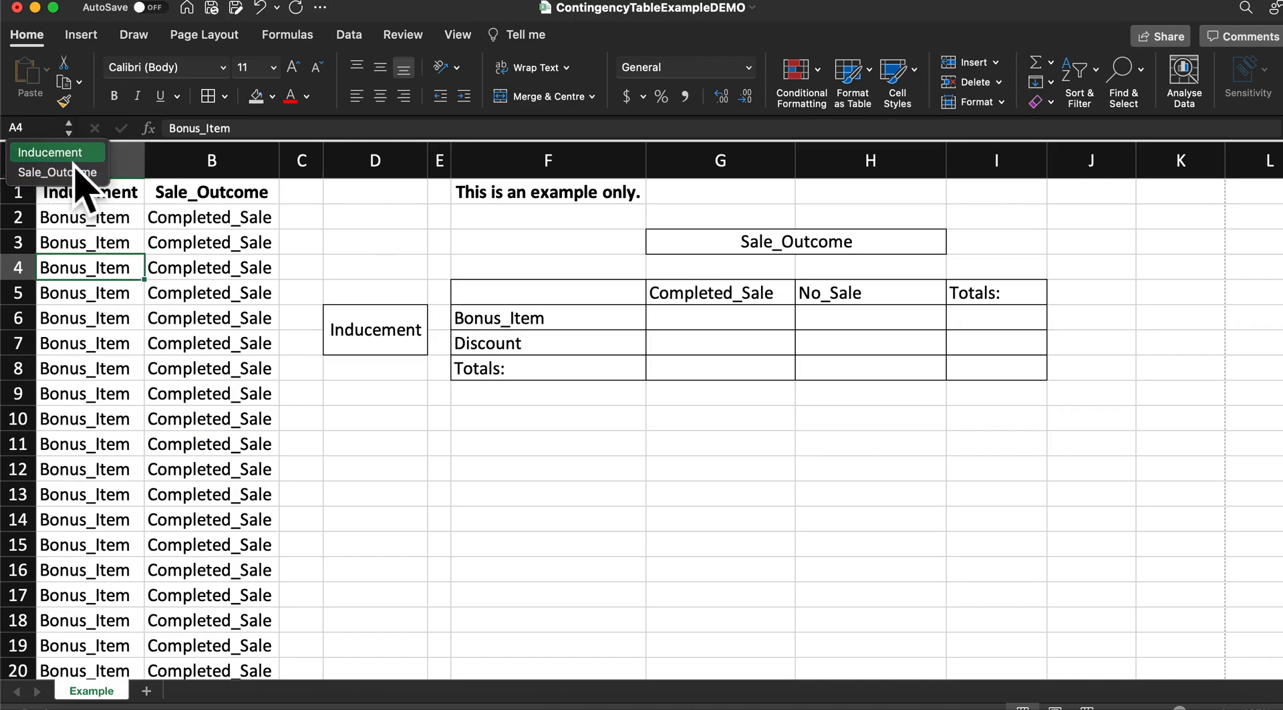
left_click(59, 152)
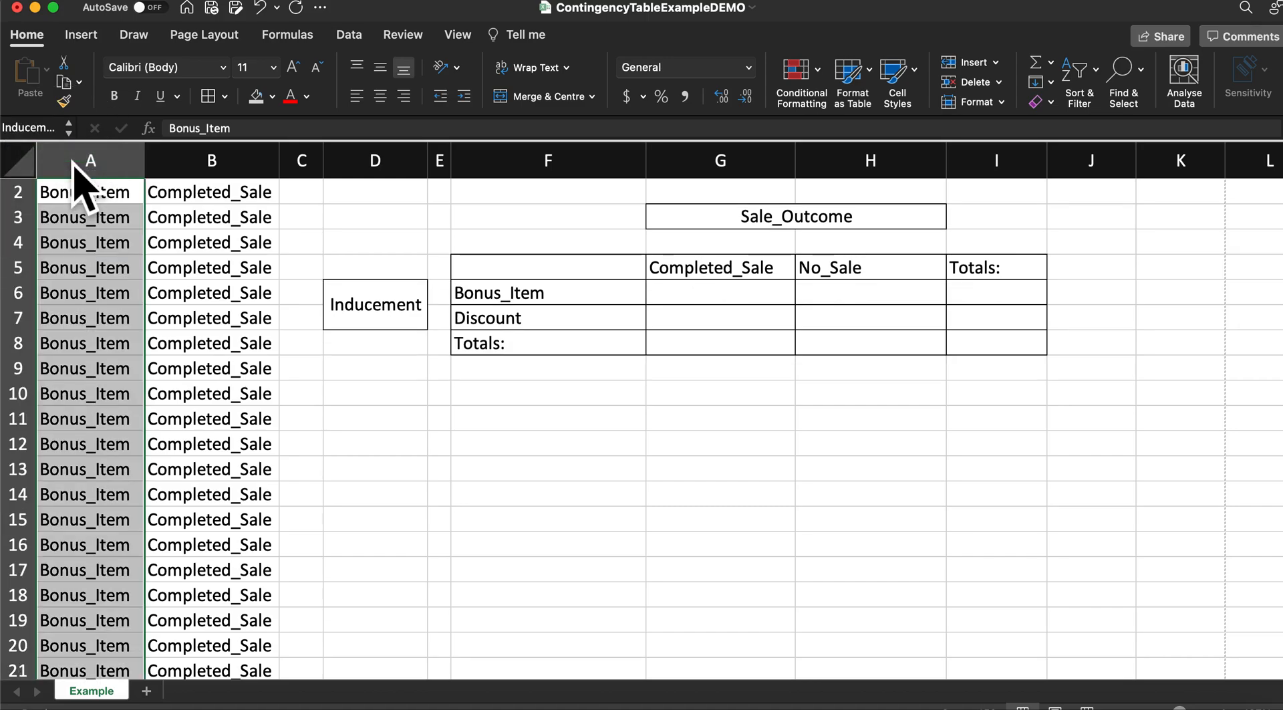
scroll(137, 321, "down", 1)
scroll(138, 321, "up", 1)
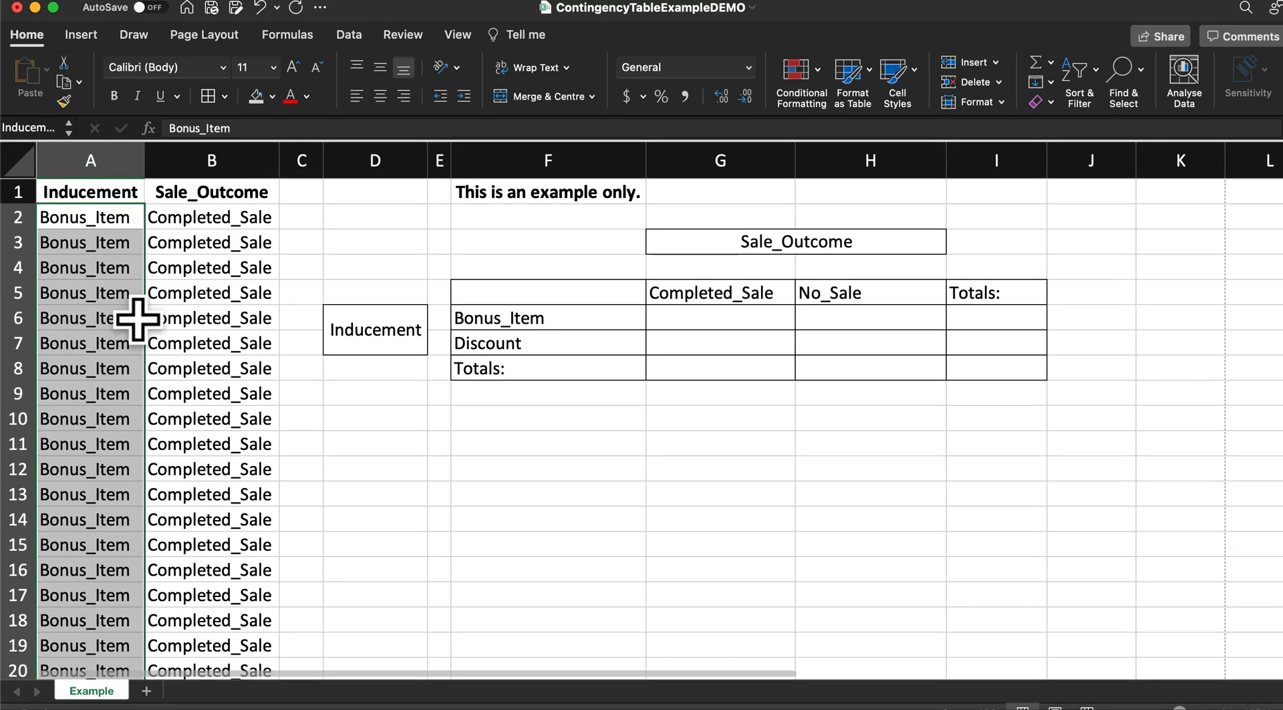
scroll(132, 272, "down", 9)
scroll(127, 269, "down", 20)
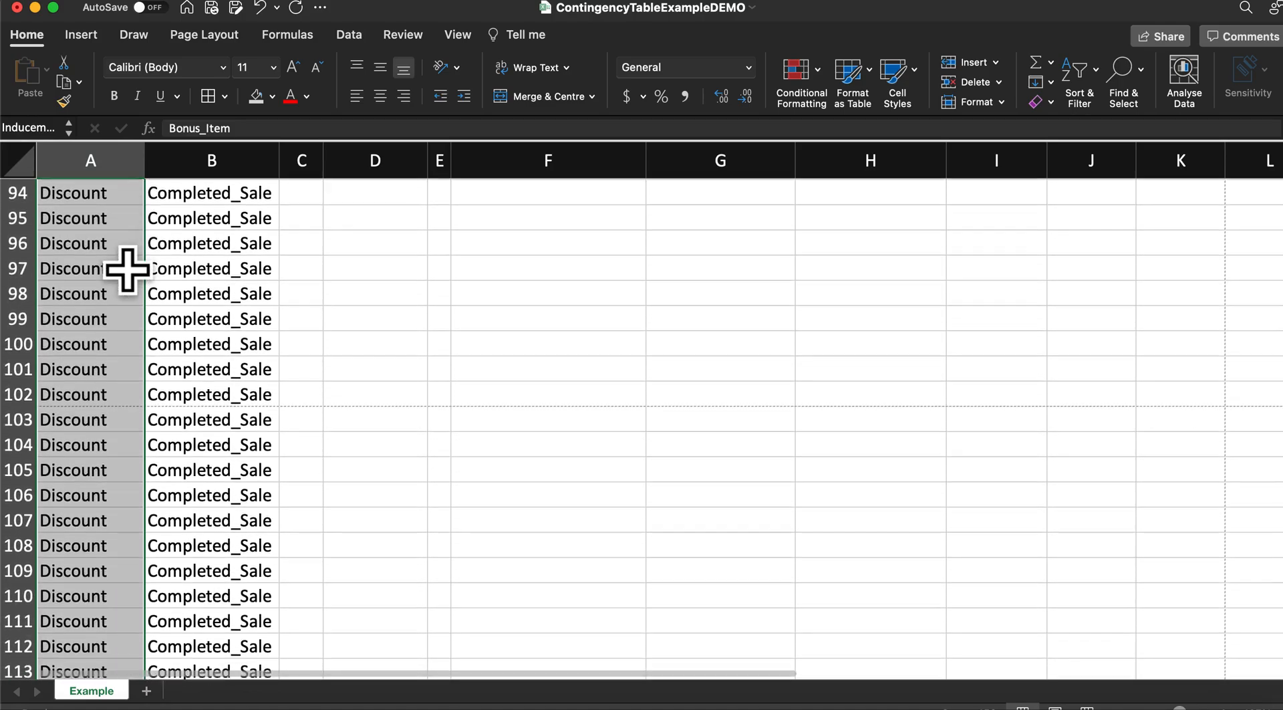
scroll(127, 269, "down", 11)
scroll(127, 269, "up", 20)
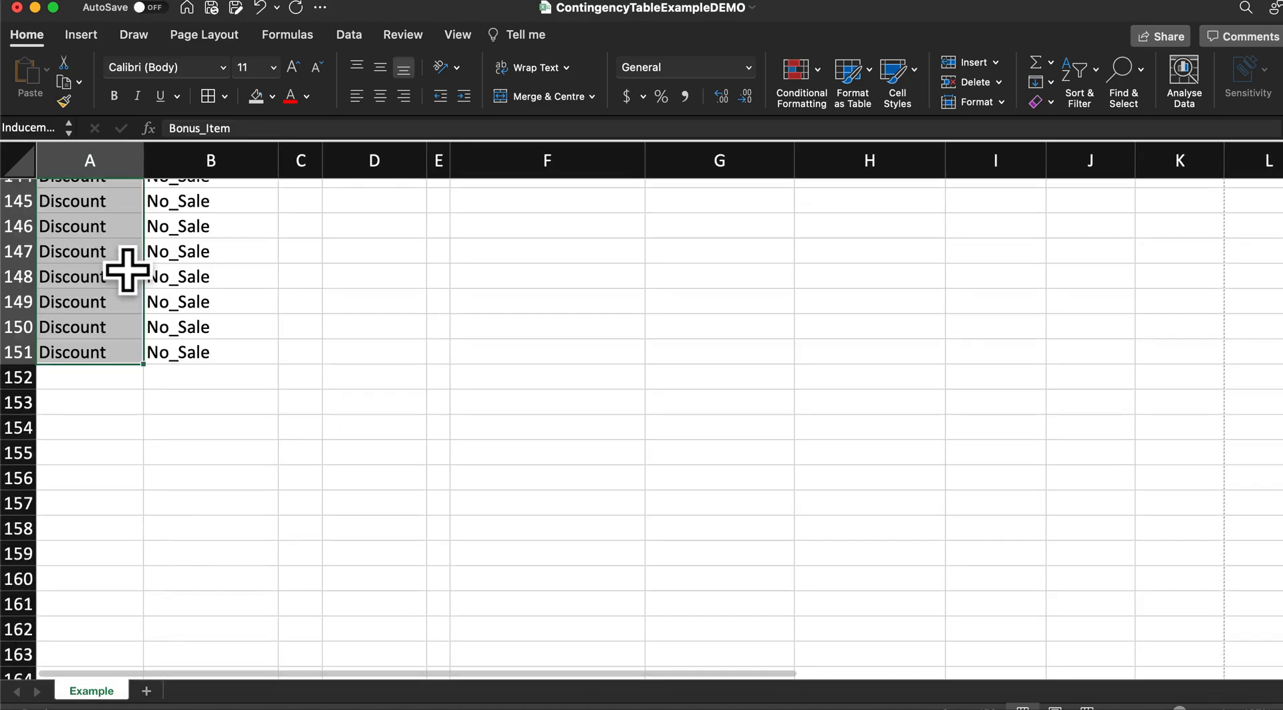
scroll(127, 270, "up", 20)
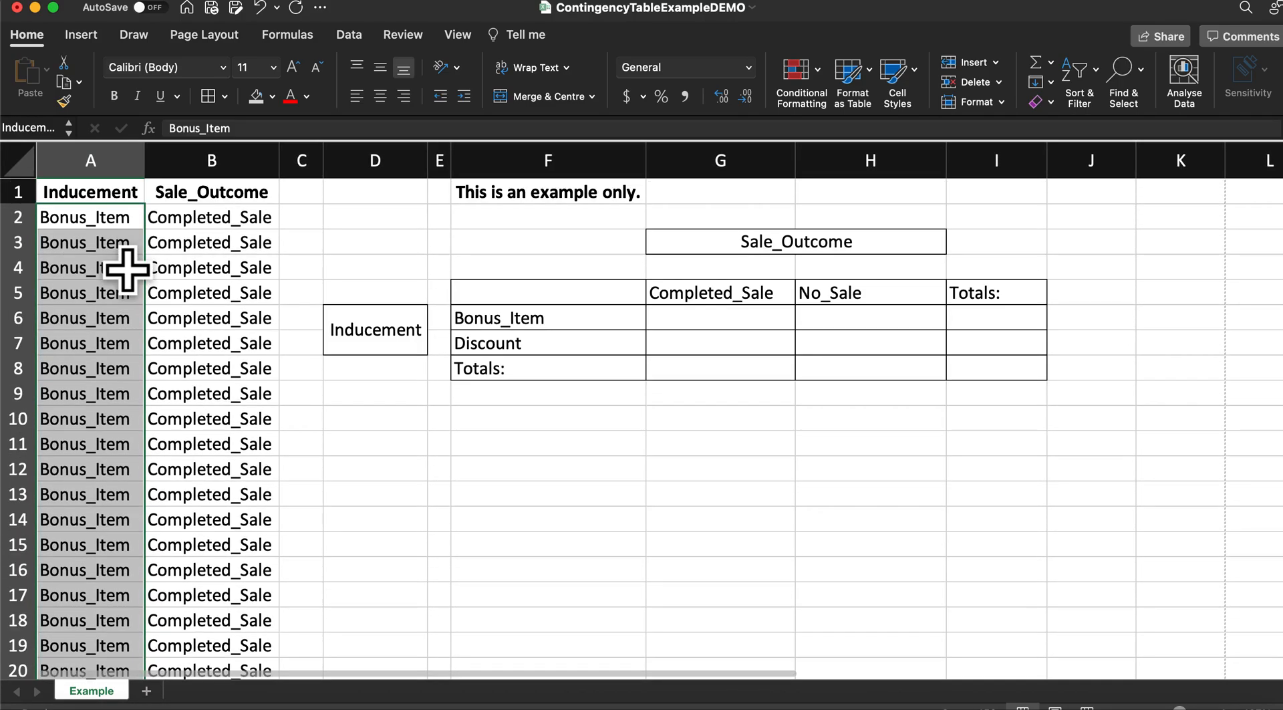
Select the Sale_Outcome named range and check how far it extends down the data column
left_click(237, 251)
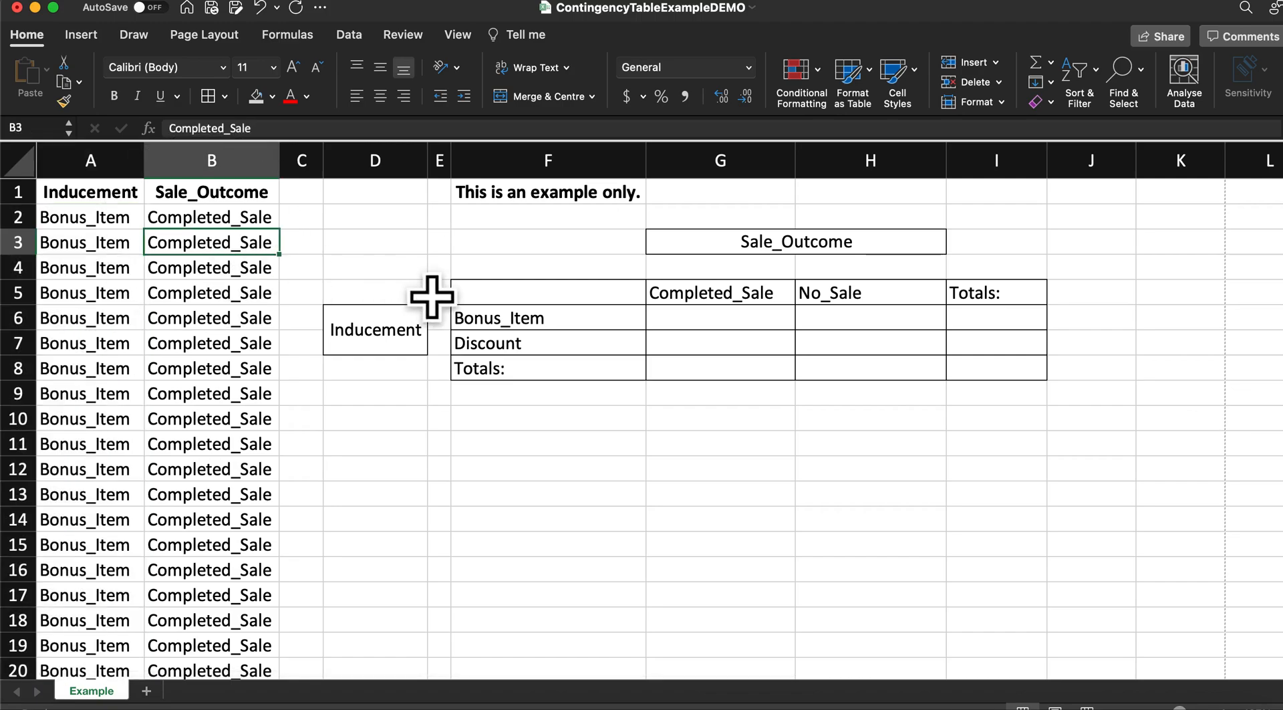
key("Right")
key("Right")
left_click(608, 469)
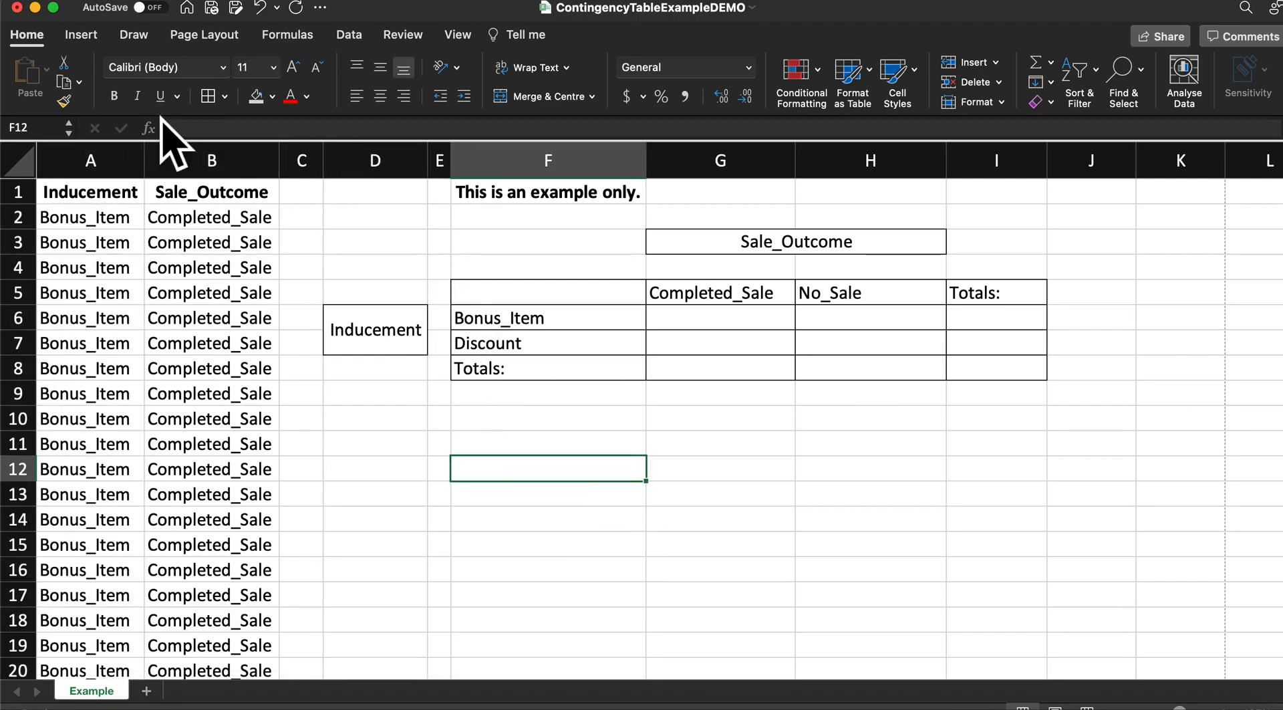
left_click(68, 132)
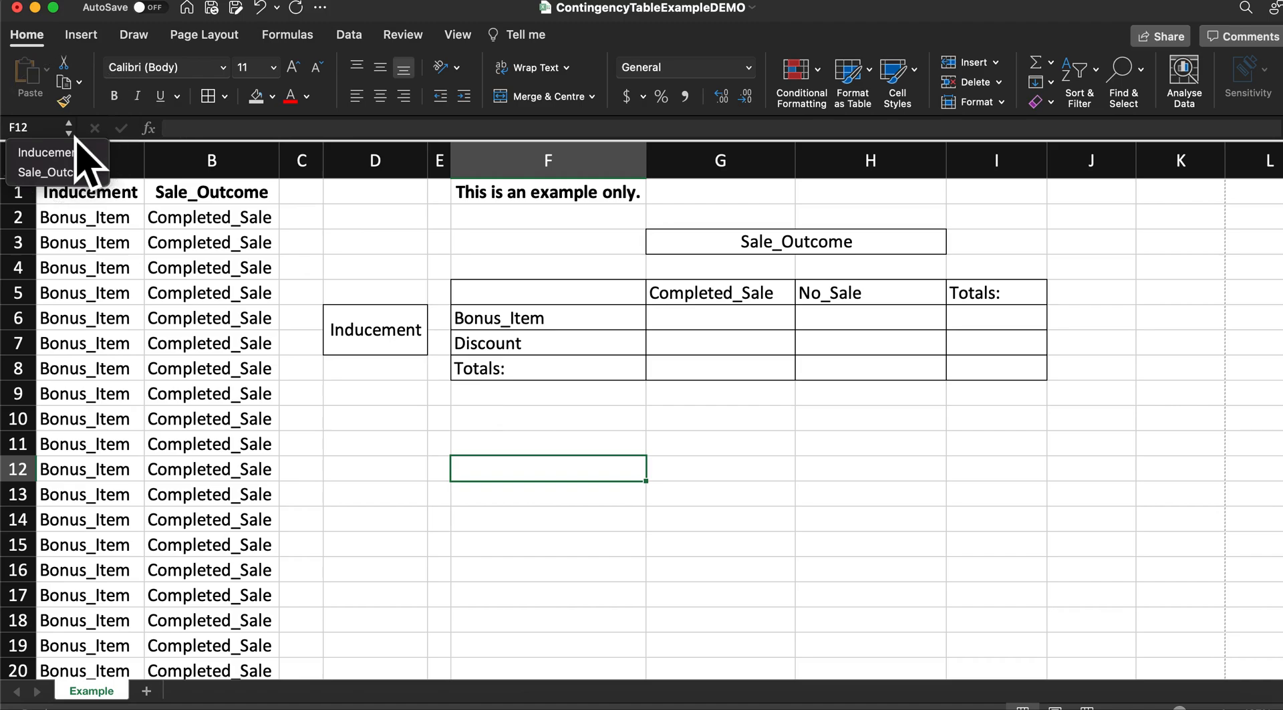
left_click(58, 172)
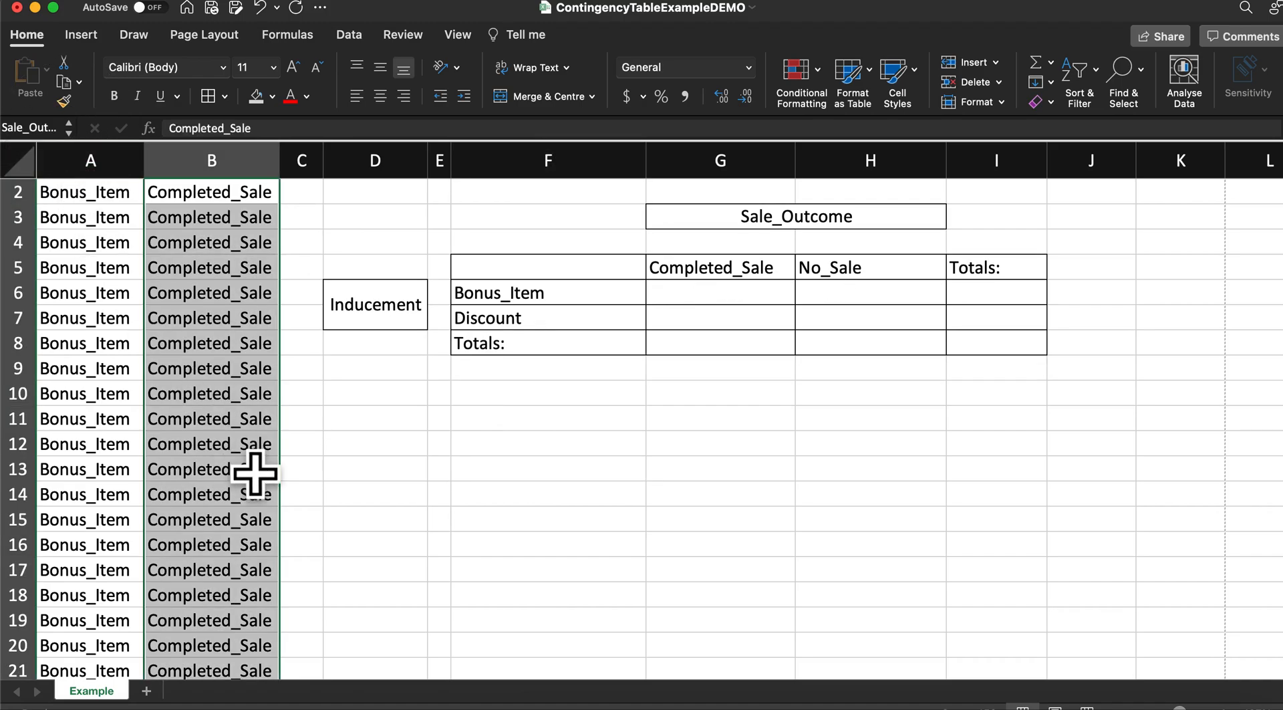
scroll(254, 472, "up", 1)
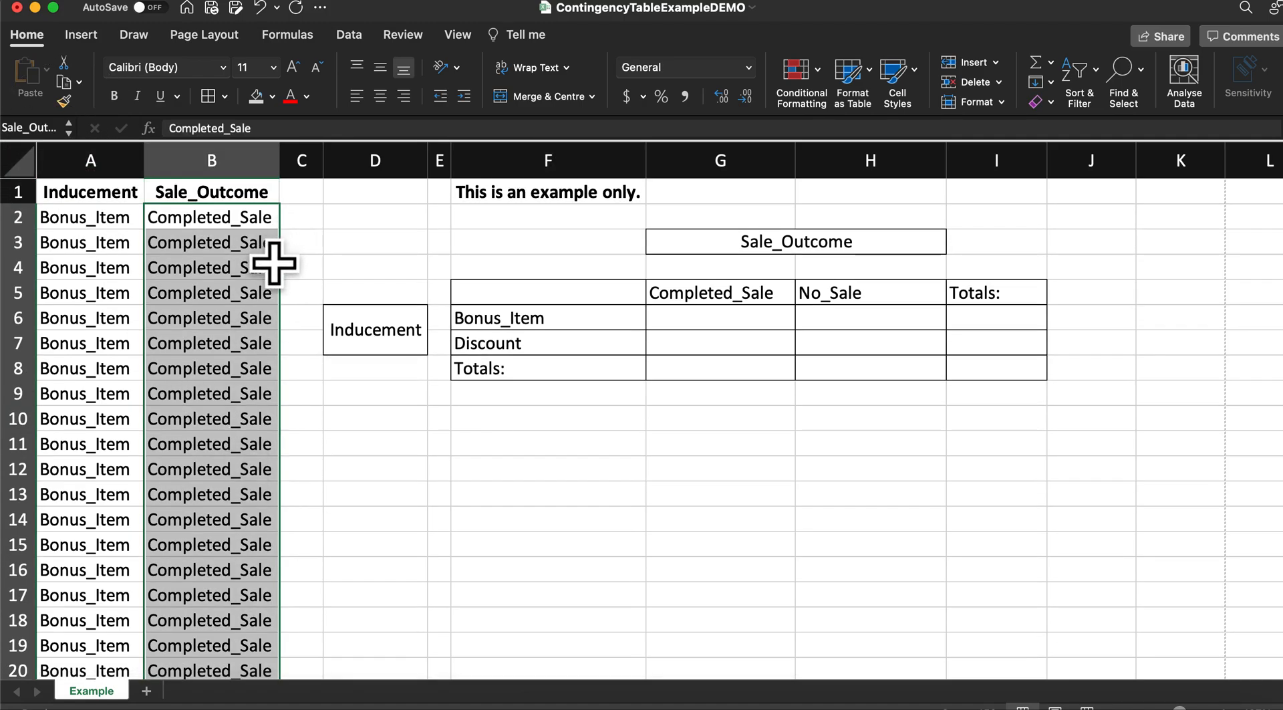
scroll(274, 261, "down", 10)
scroll(274, 263, "down", 20)
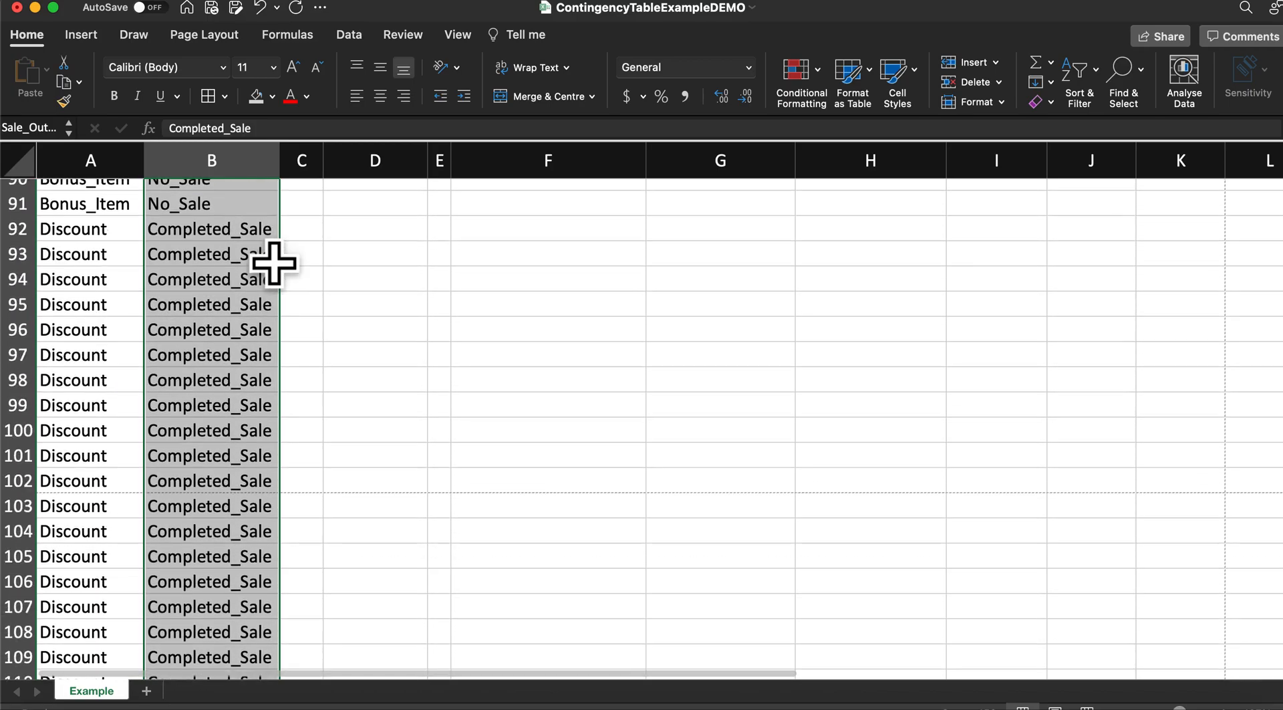
scroll(274, 263, "down", 7)
scroll(274, 263, "up", 20)
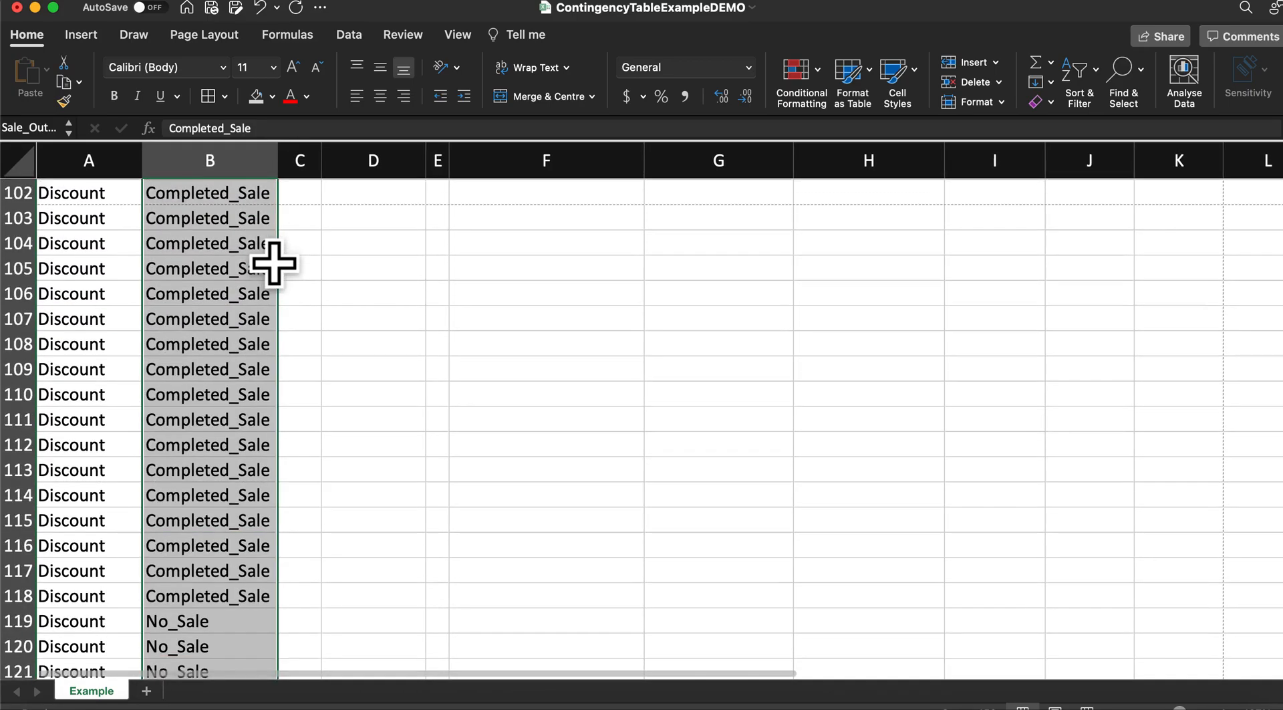
scroll(274, 262, "up", 2)
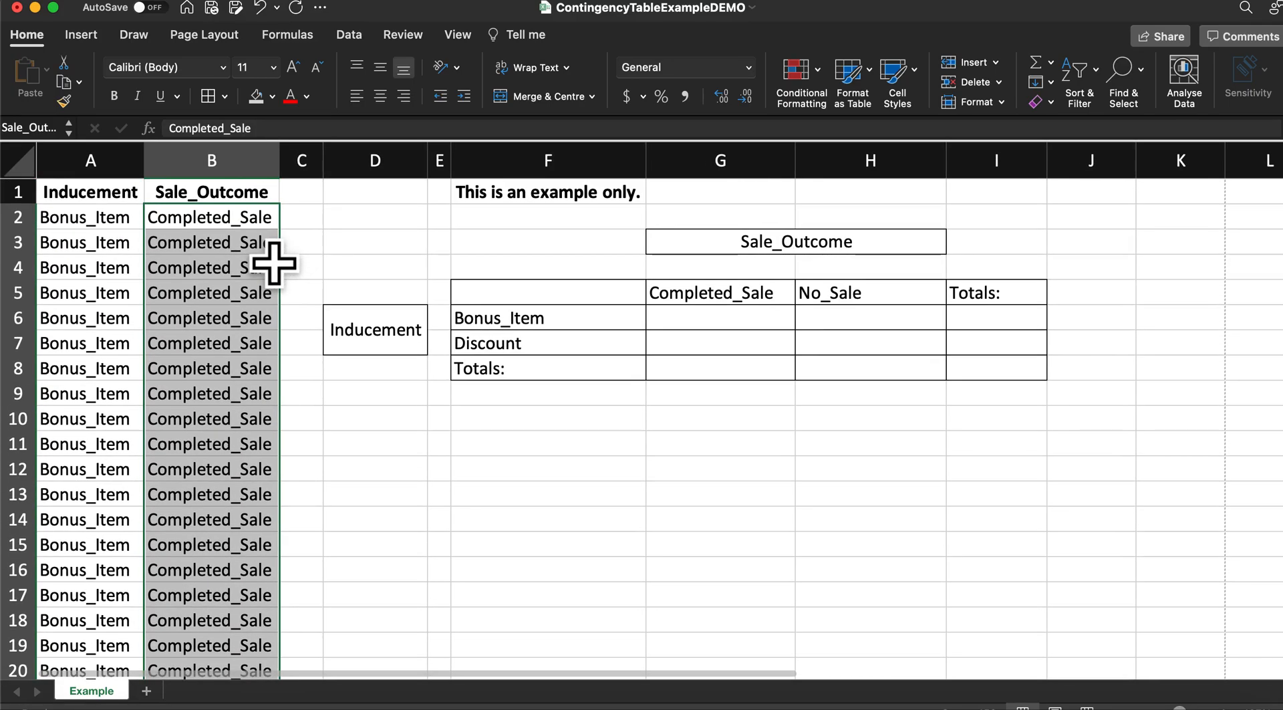
left_click(673, 409)
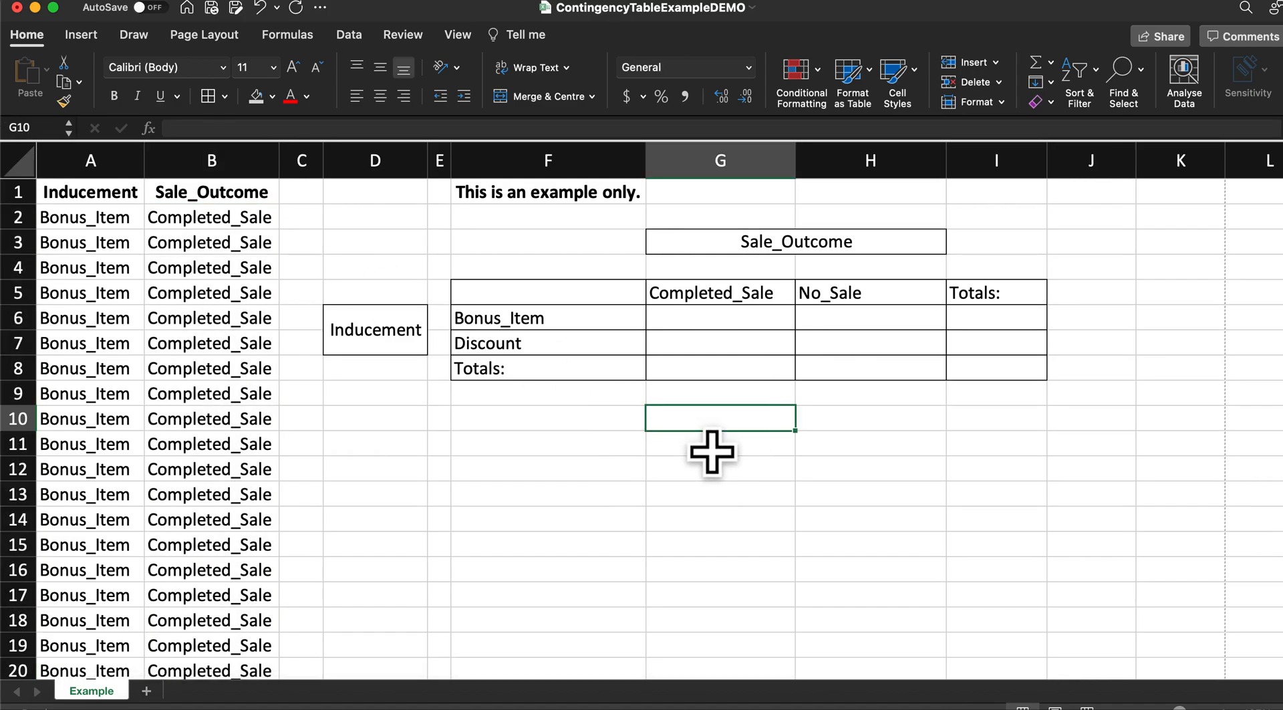
Highlight the first record, A2:B2, as an example of the Bonus_Item and Completed_Sale combination belonging in G6
left_click(717, 354)
scroll(715, 536, "right", 1)
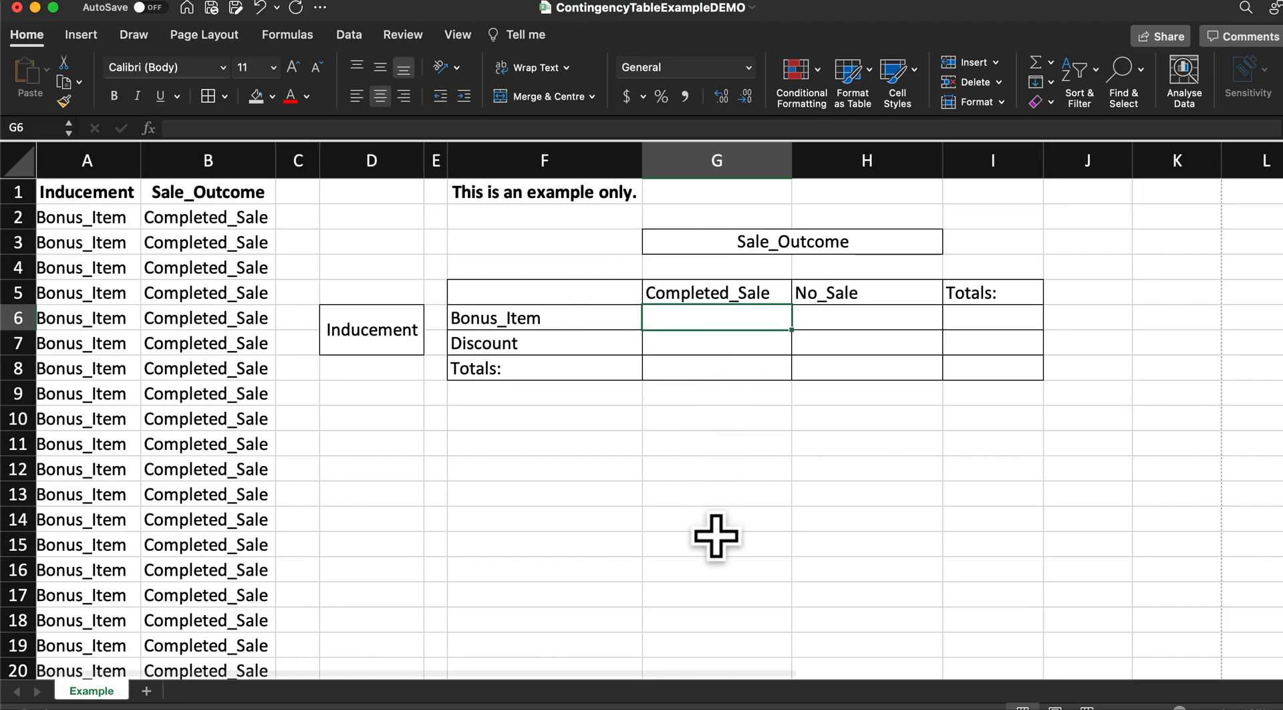
scroll(716, 537, "left", 1)
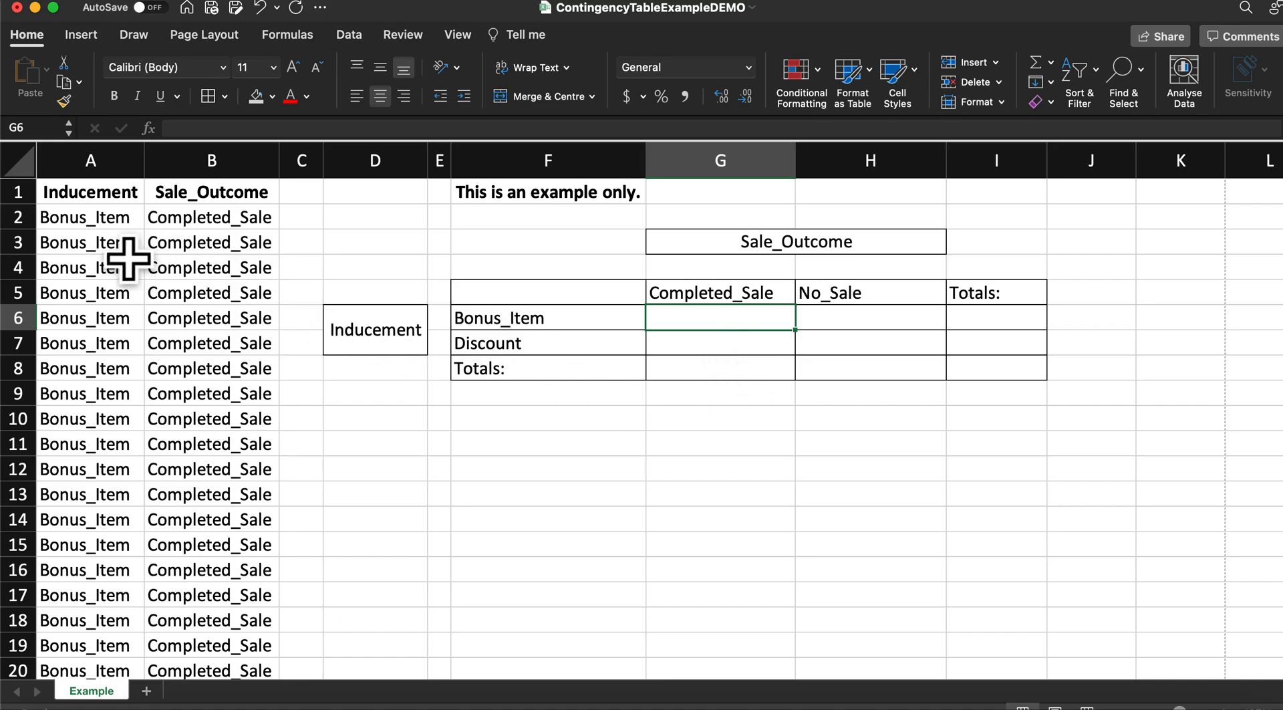
left_click(90, 218)
key("shift+Right")
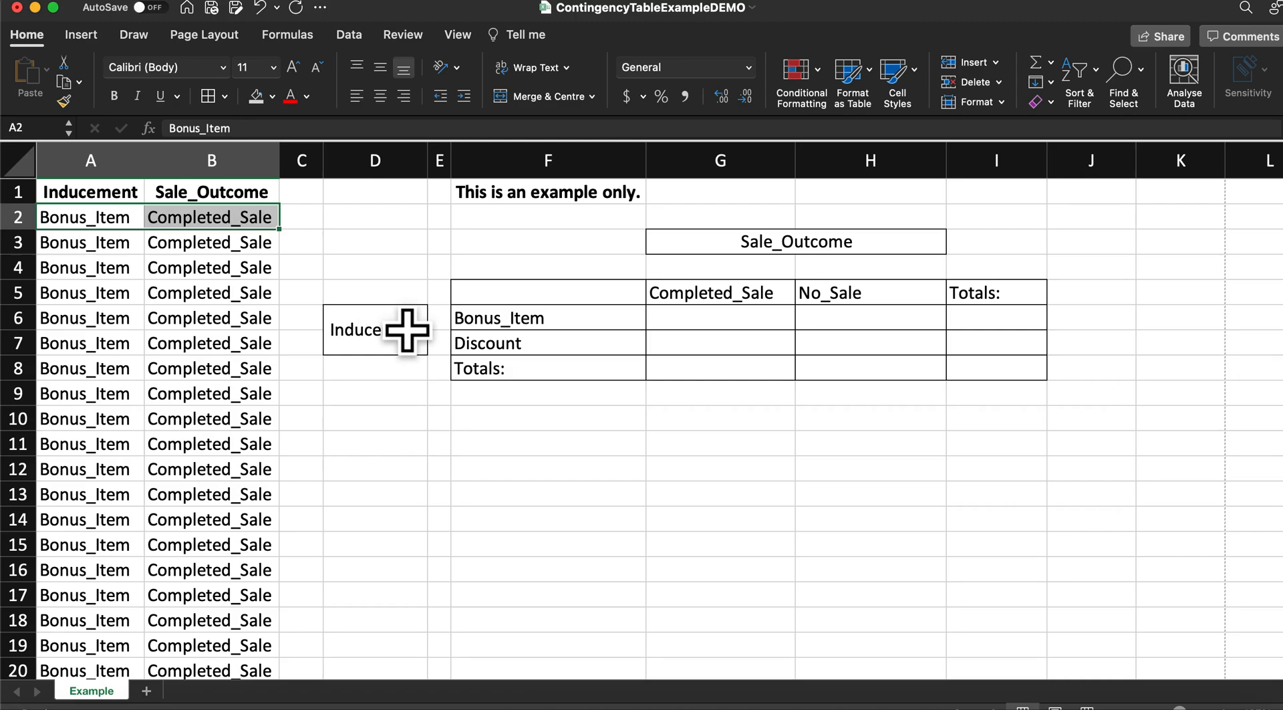
Start a COUNTIFS formula in G6 with the Inducement range and the Bonus_Item label in F6 as its criterion
left_click(708, 326)
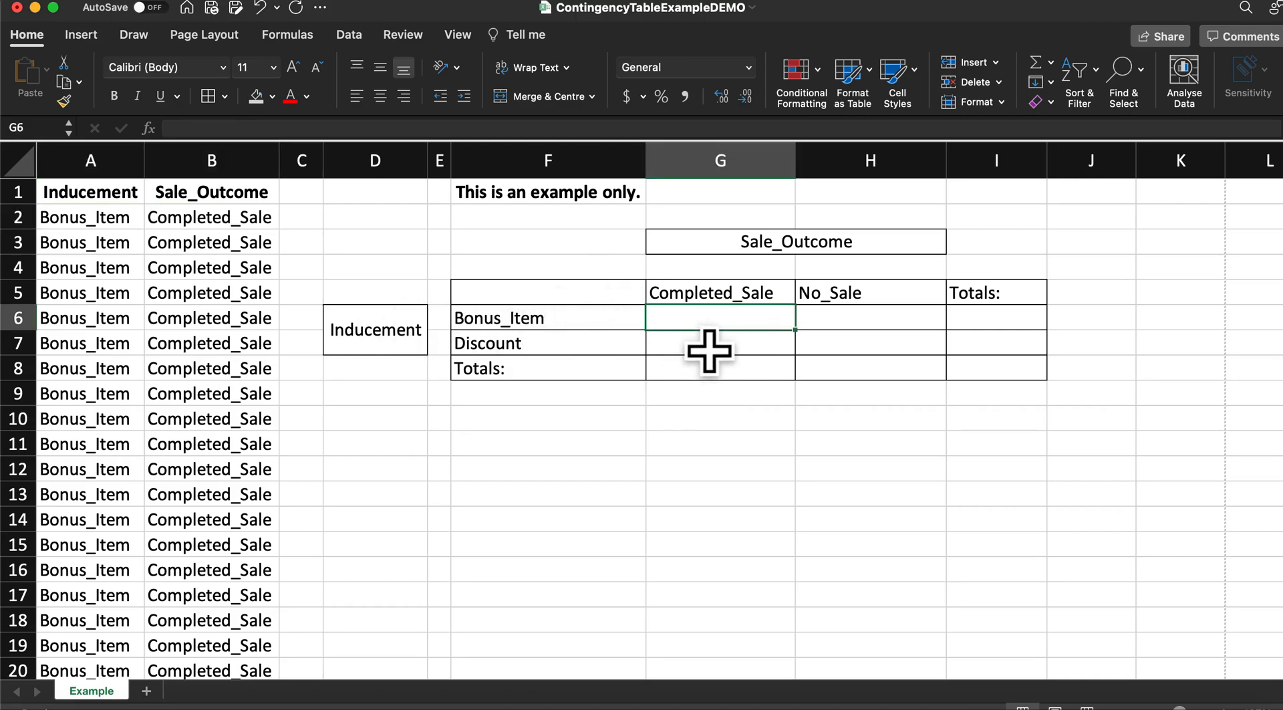
type("=countifs")
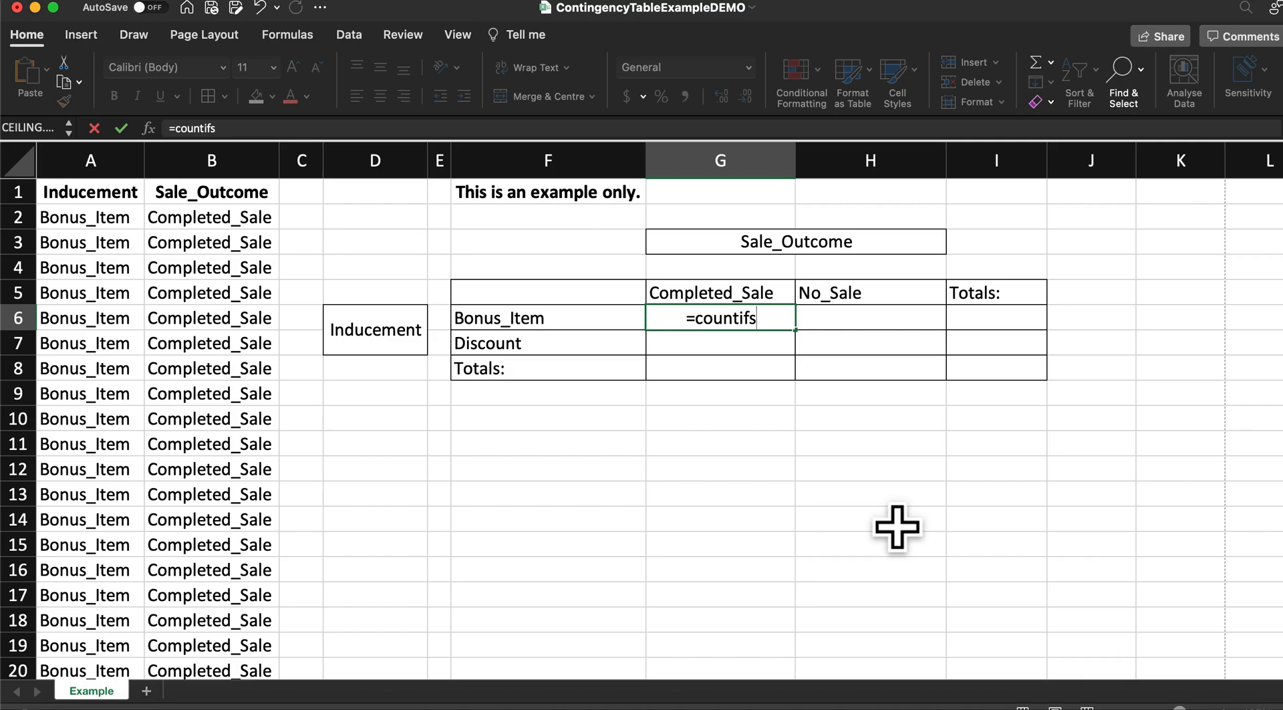
type("(")
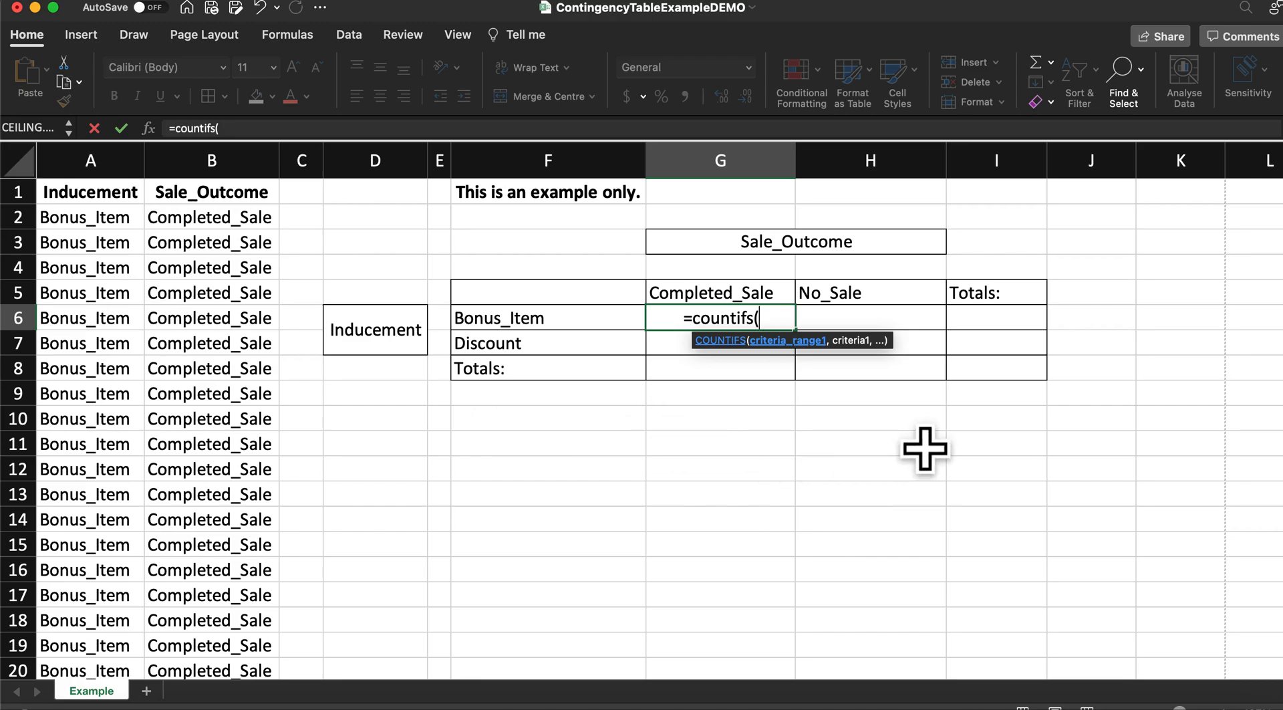
type("Inducement")
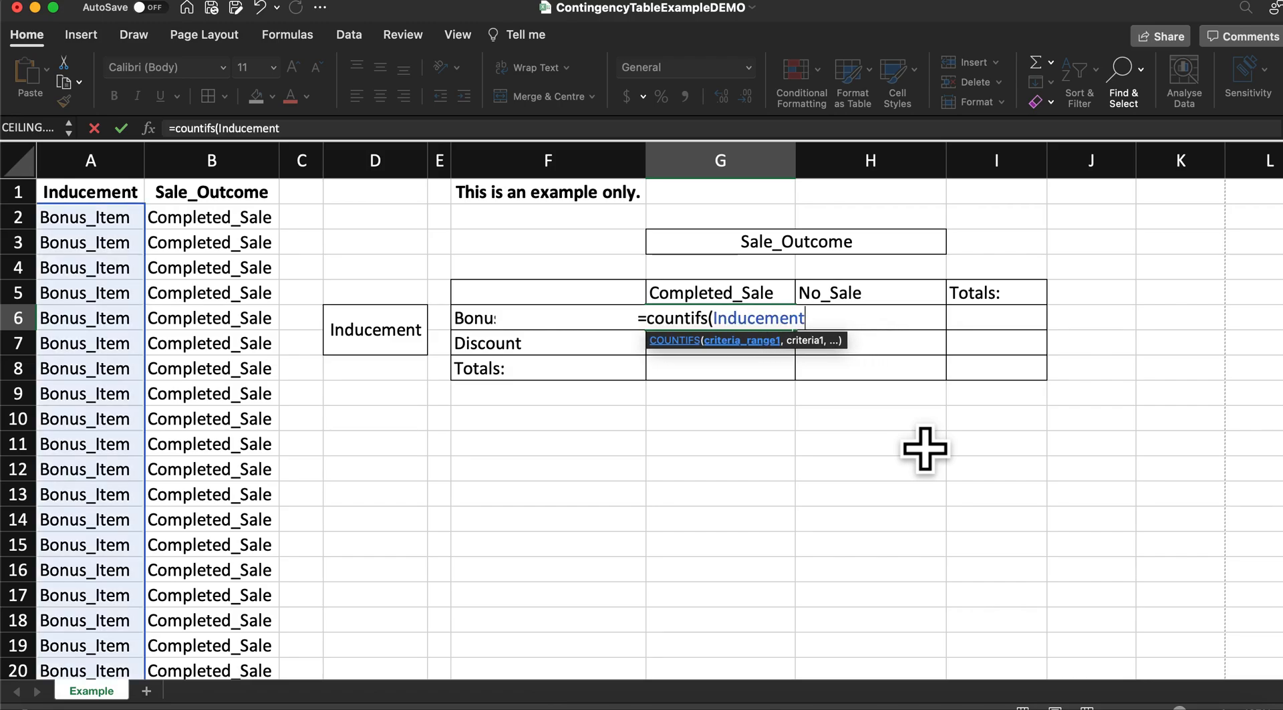
type(",")
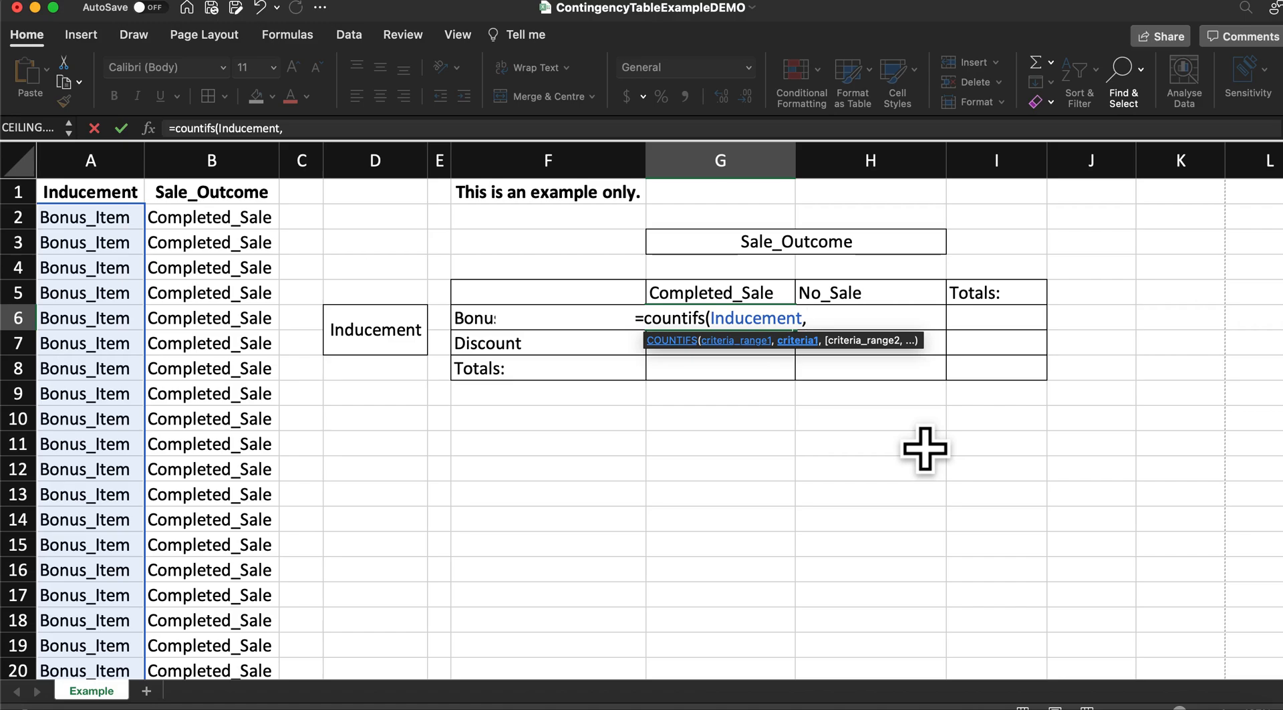
key("Left")
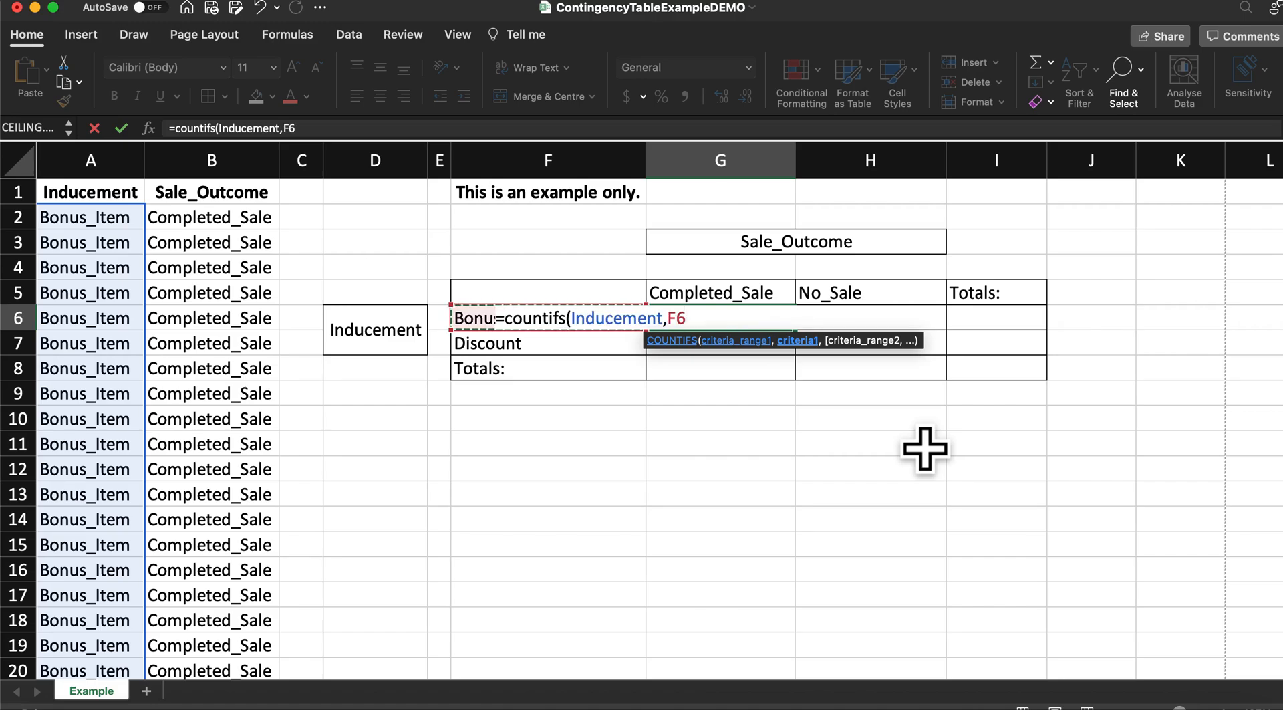
type(")")
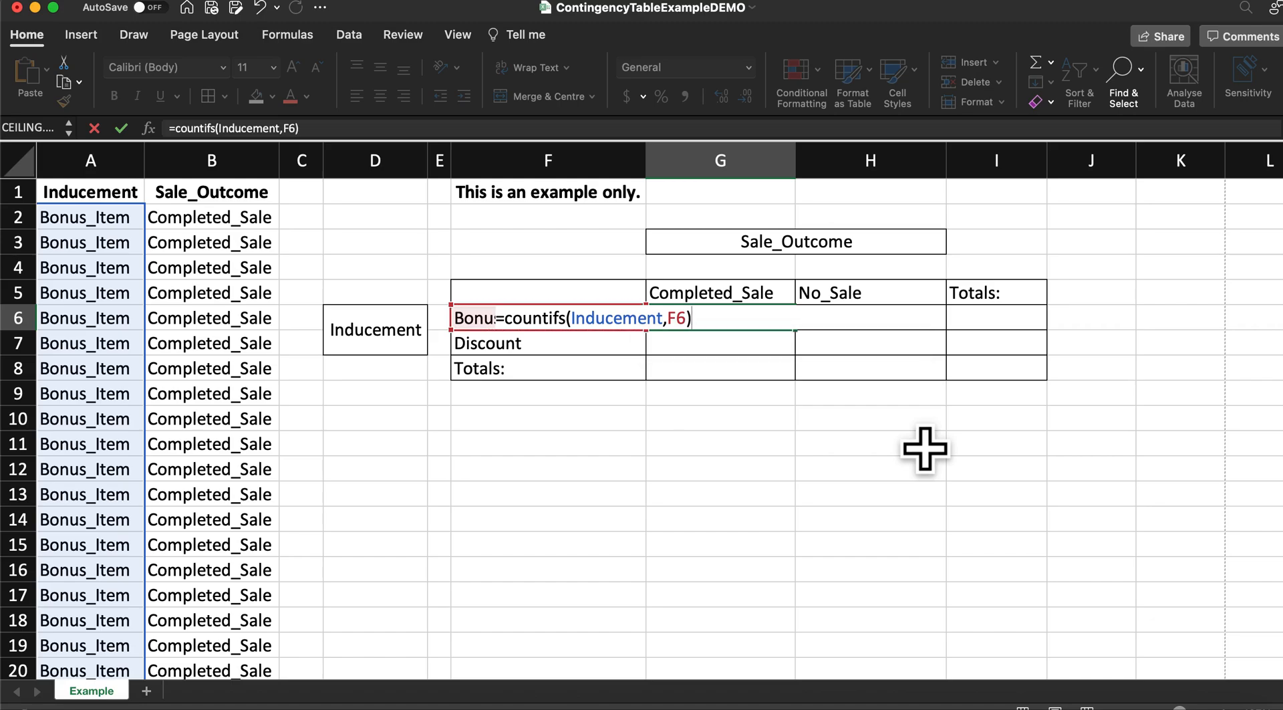
key("BackSpace")
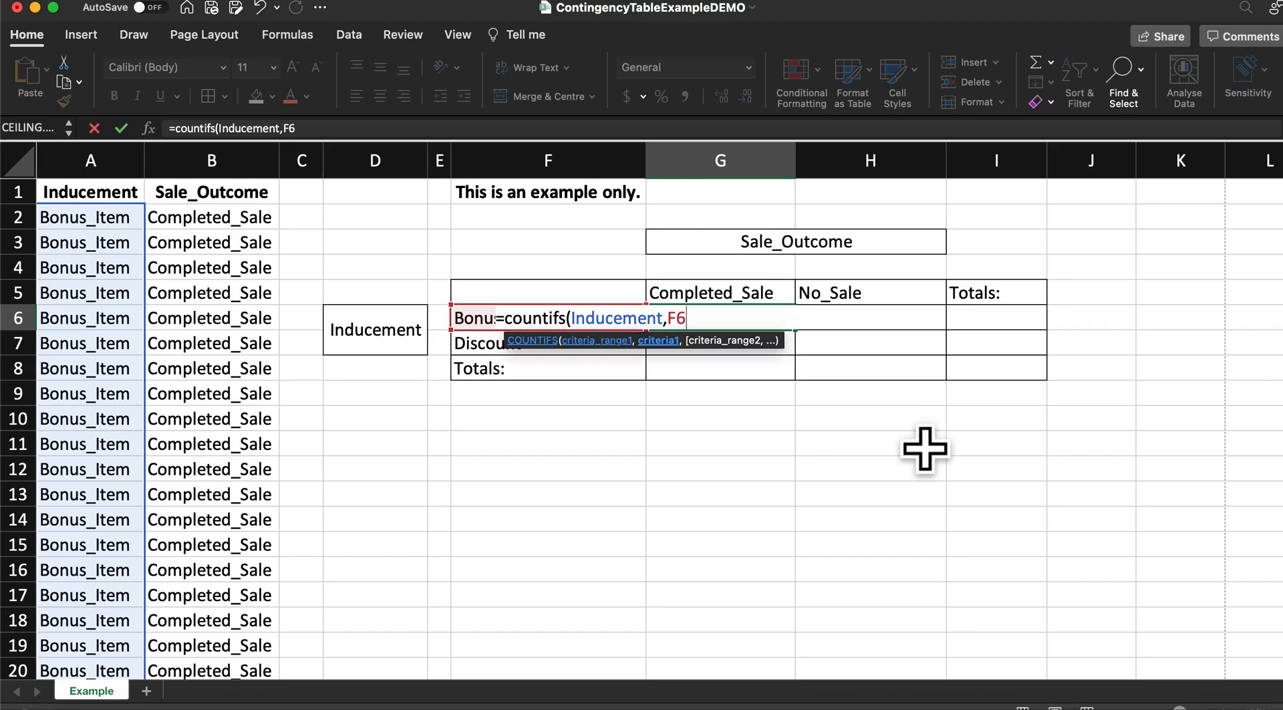
Complete the G6 formula with Sale_Outcome and criterion G5, giving =COUNTIFS(Inducement,F6, Sale_Outcome,G5)
type(",")
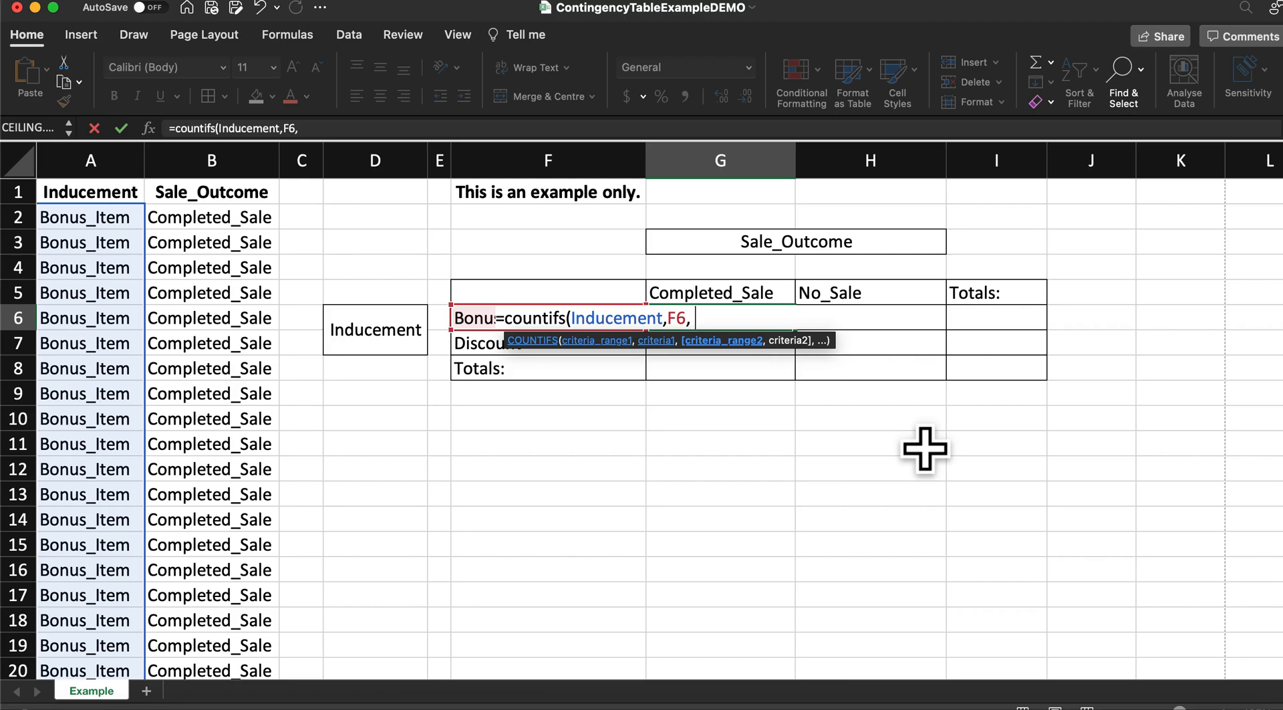
type(" Sale_Outcome")
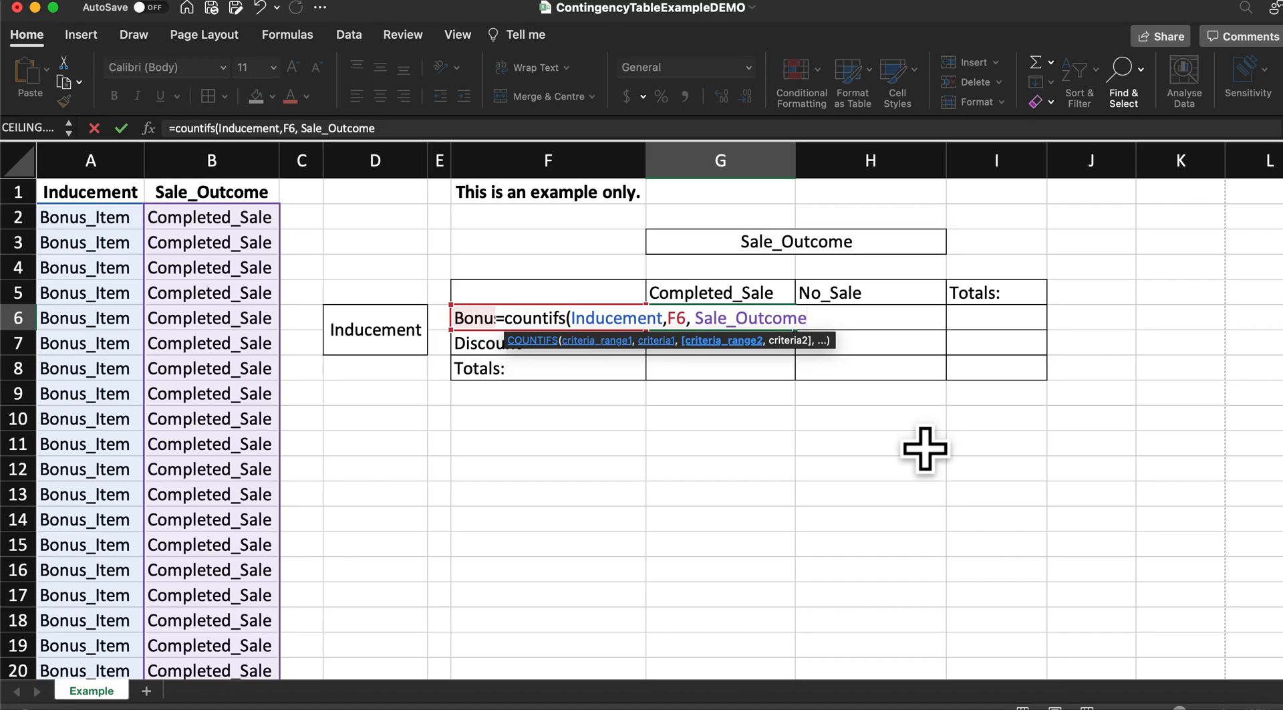
type(",")
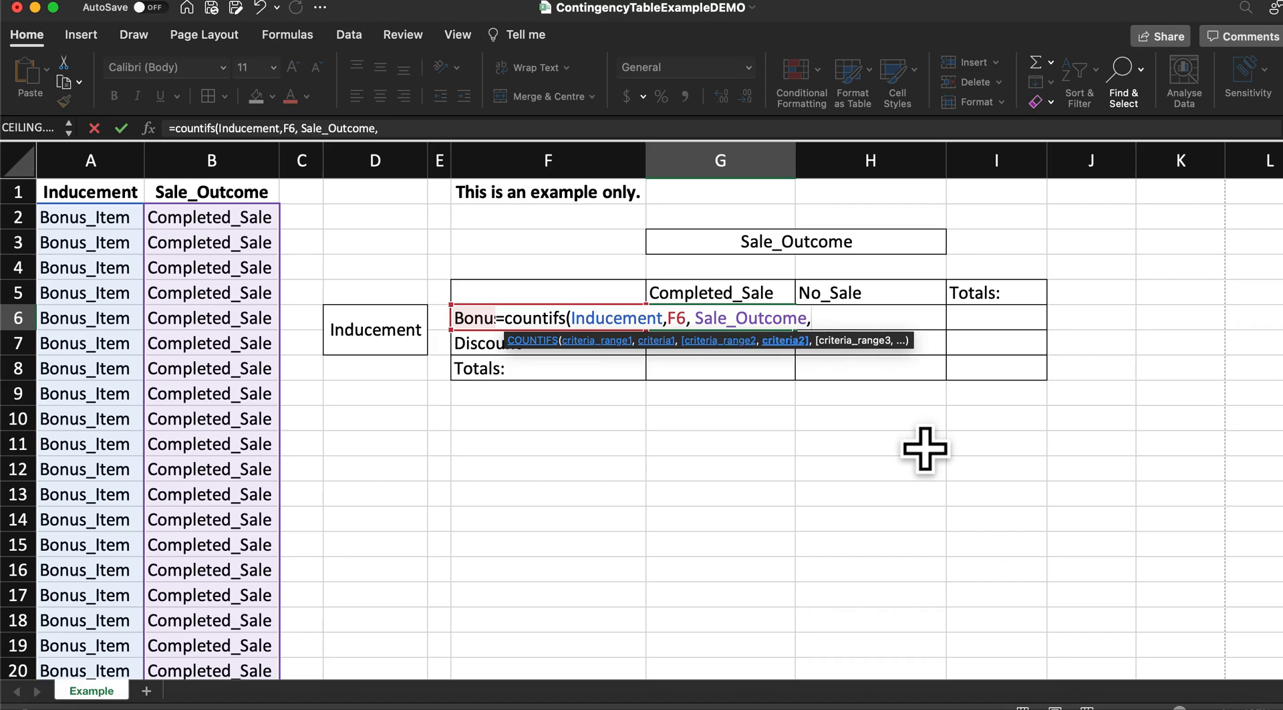
key("Up")
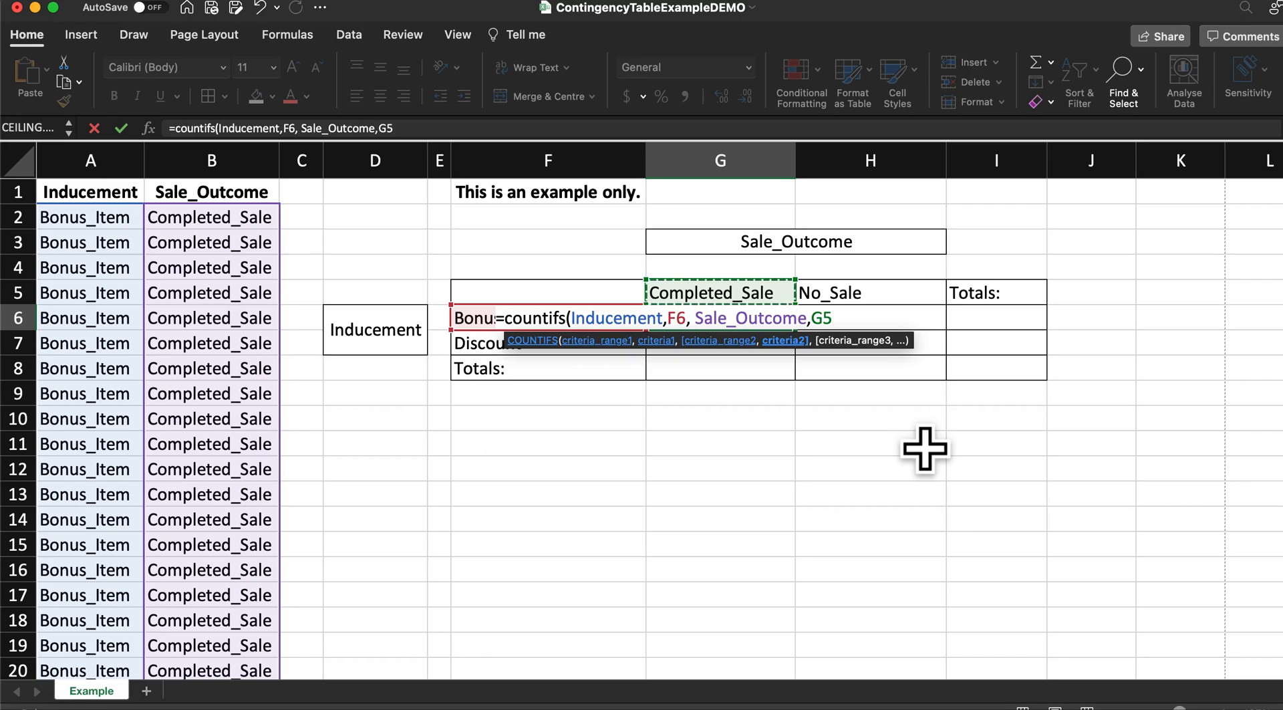
type(")")
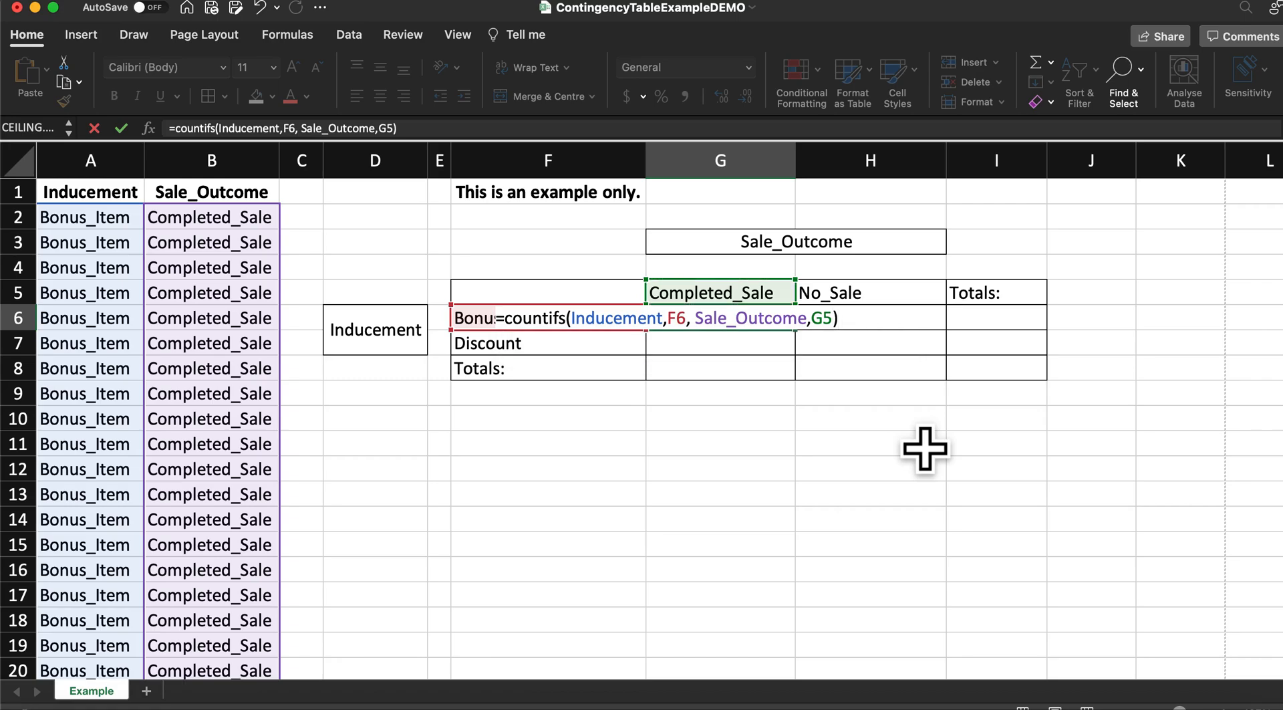
key("Return")
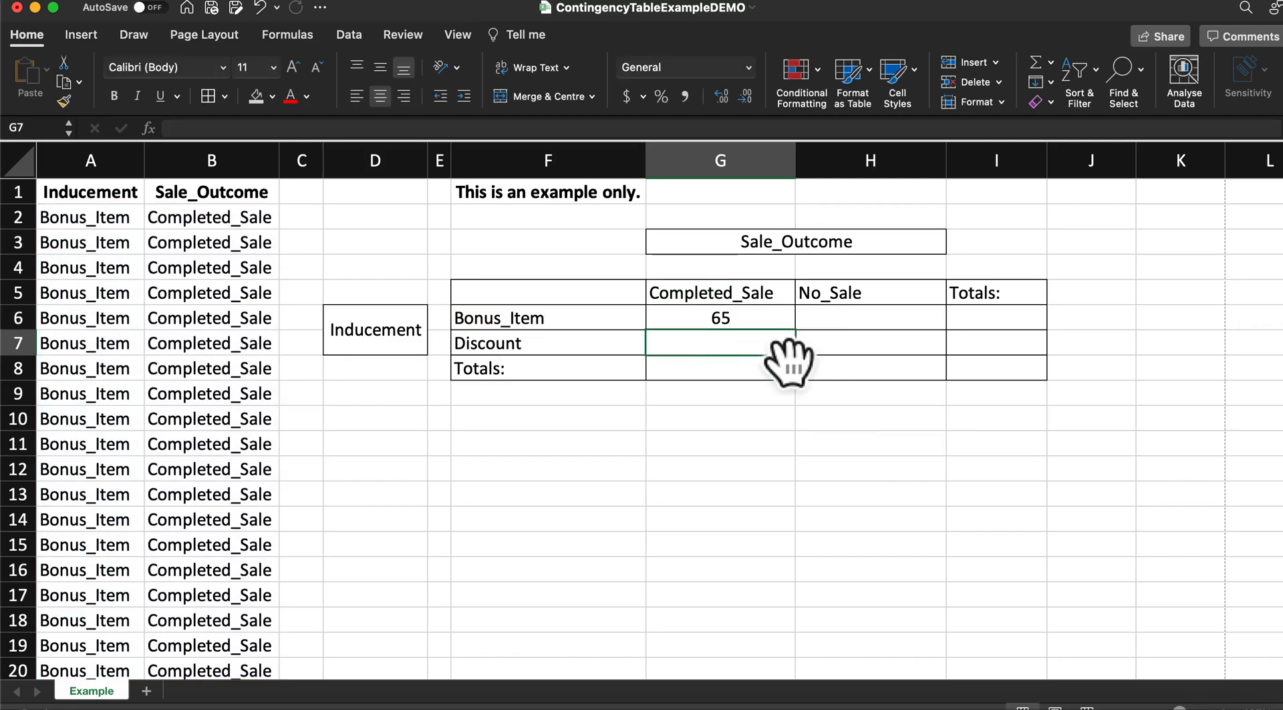
Check the G6 count against the data by finding the last row that pairs Bonus_Item with Completed_Sale
key("Up")
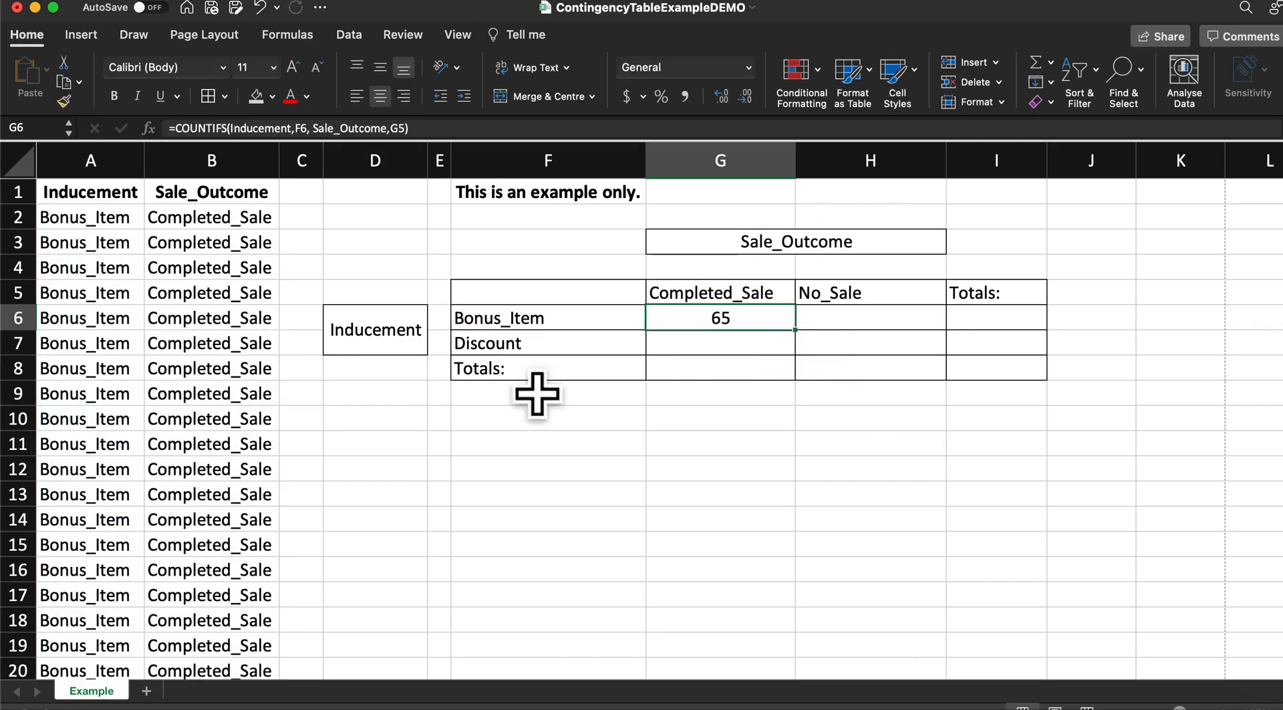
left_click(107, 220)
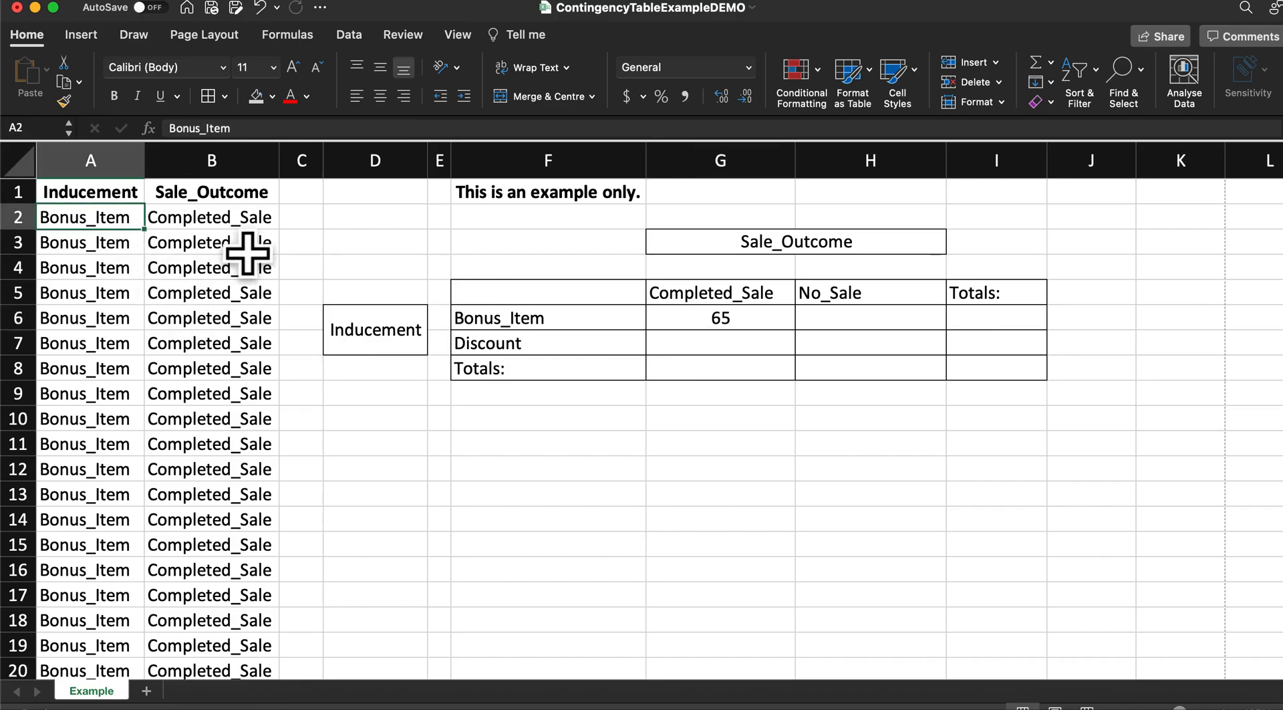
scroll(249, 252, "down", 12)
scroll(248, 253, "down", 8)
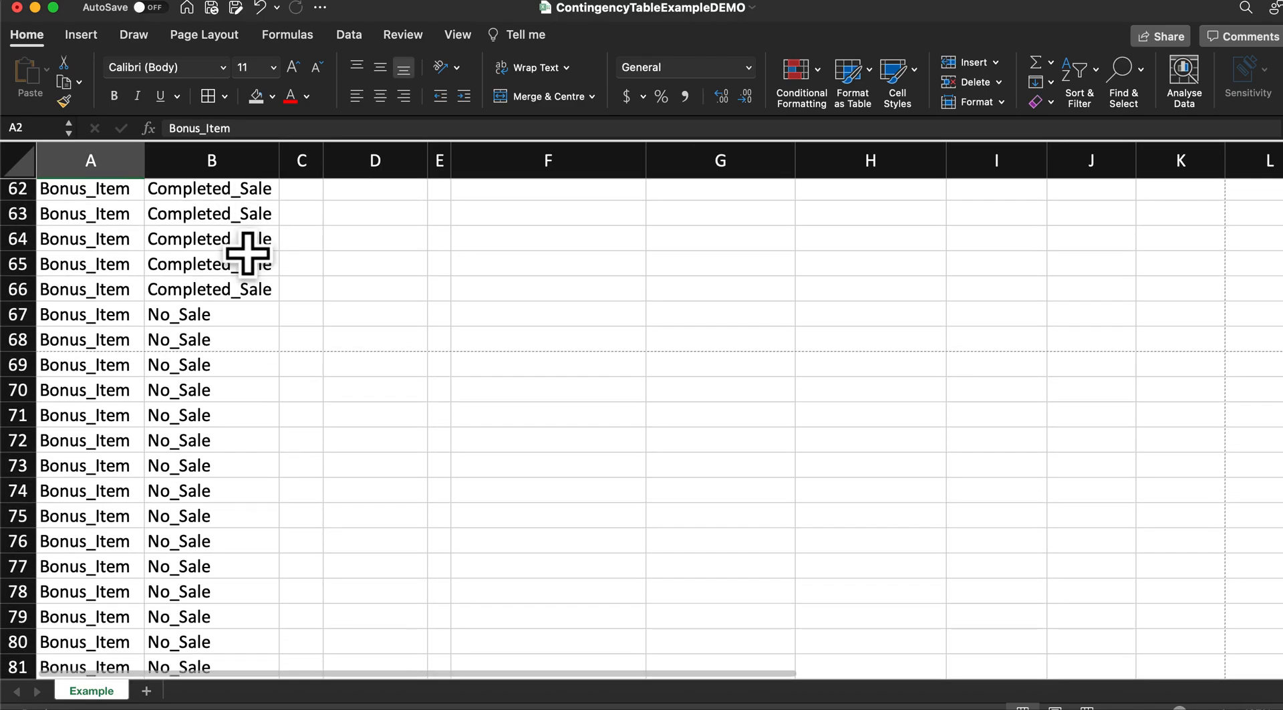
scroll(263, 342, "up", 3)
scroll(258, 382, "up", 20)
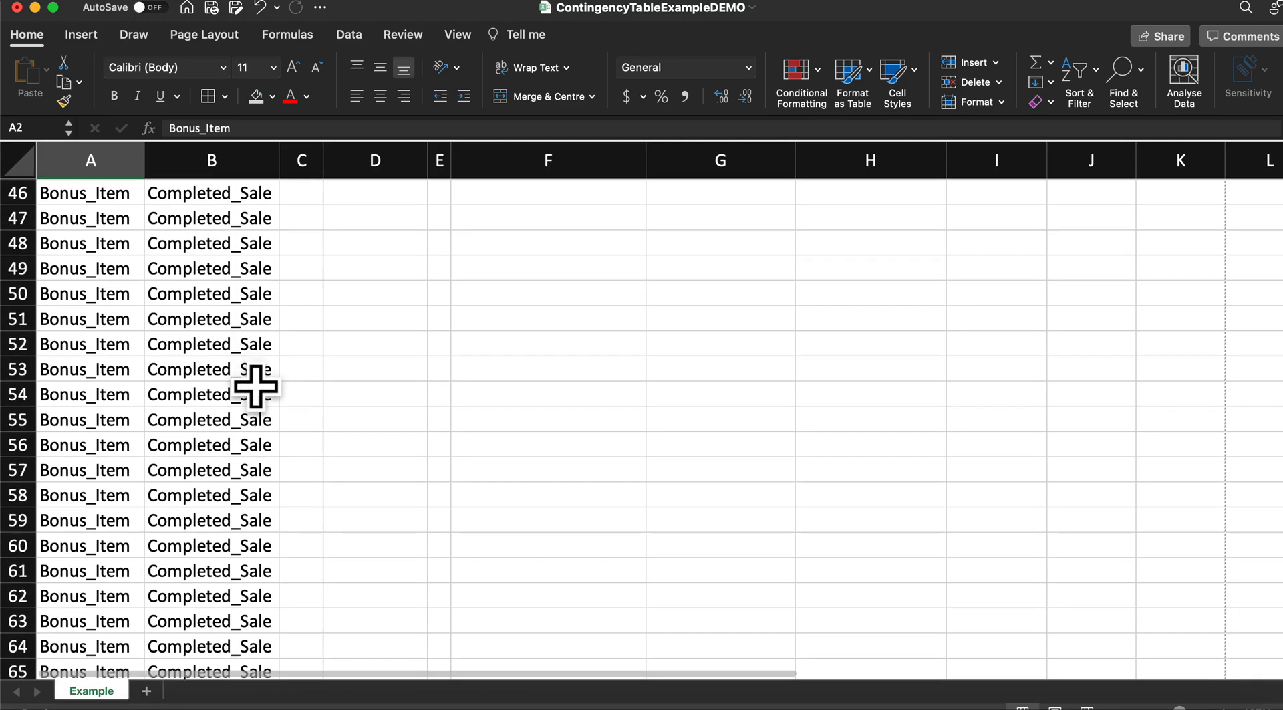
Inspect the ranges and criteria cells referenced by the COUNTIFS formula in G6, leaving the formula as it is
left_click(728, 319)
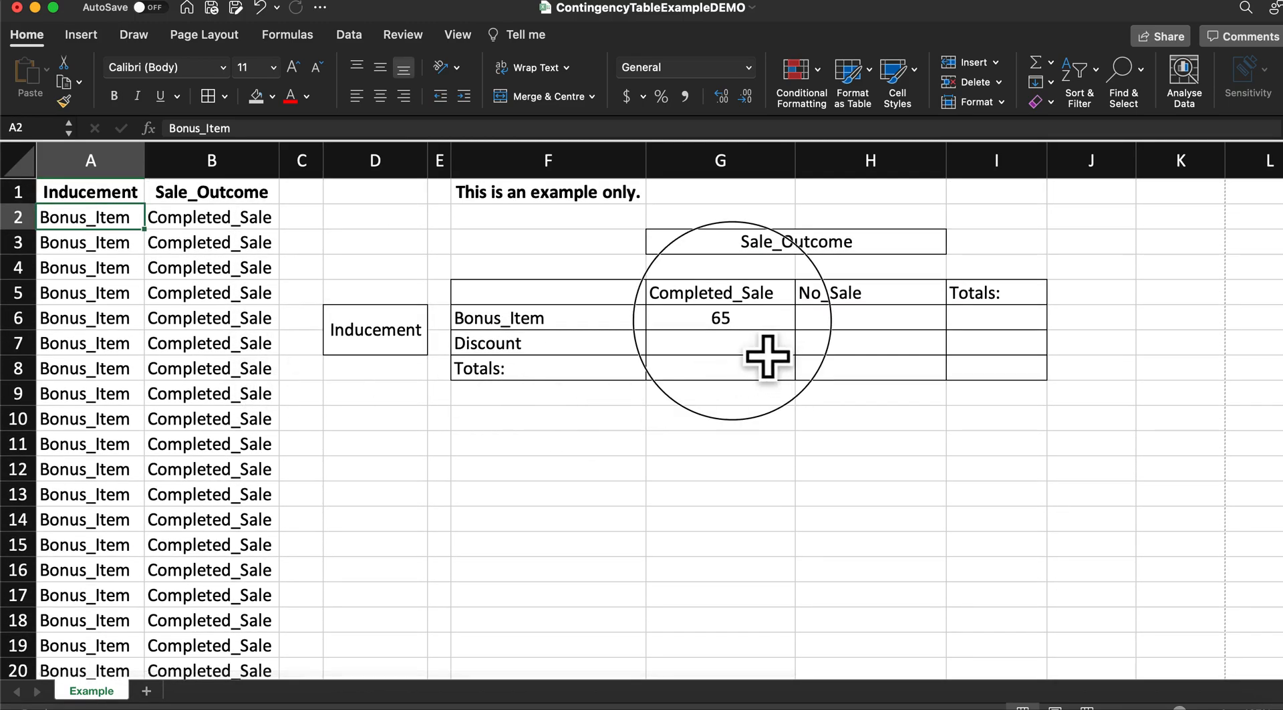
left_click(327, 130)
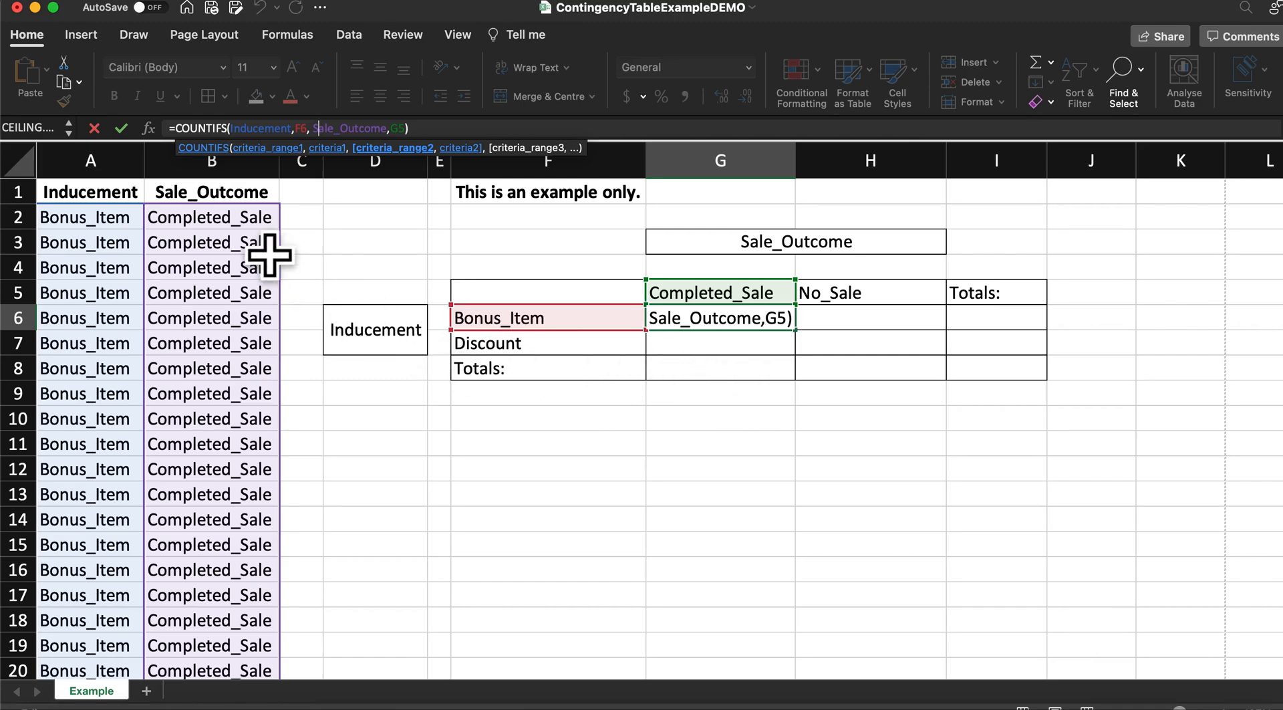
scroll(249, 273, "down", 1)
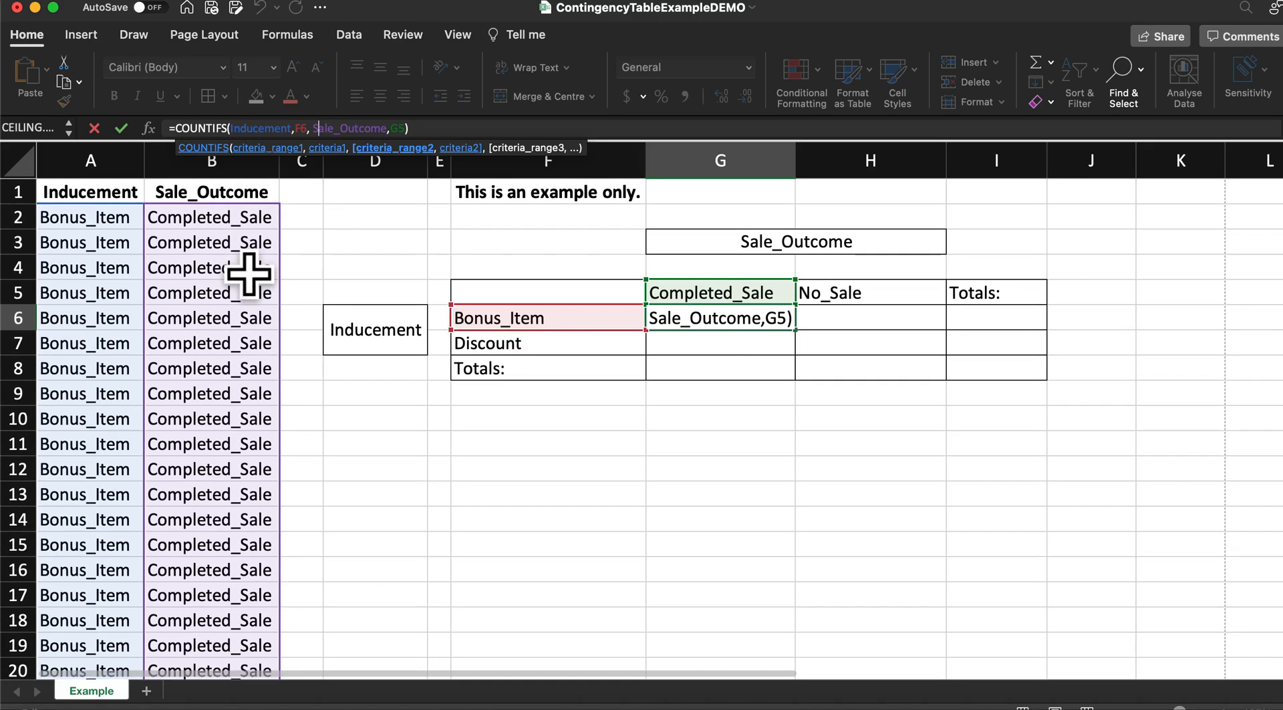
scroll(248, 272, "down", 1)
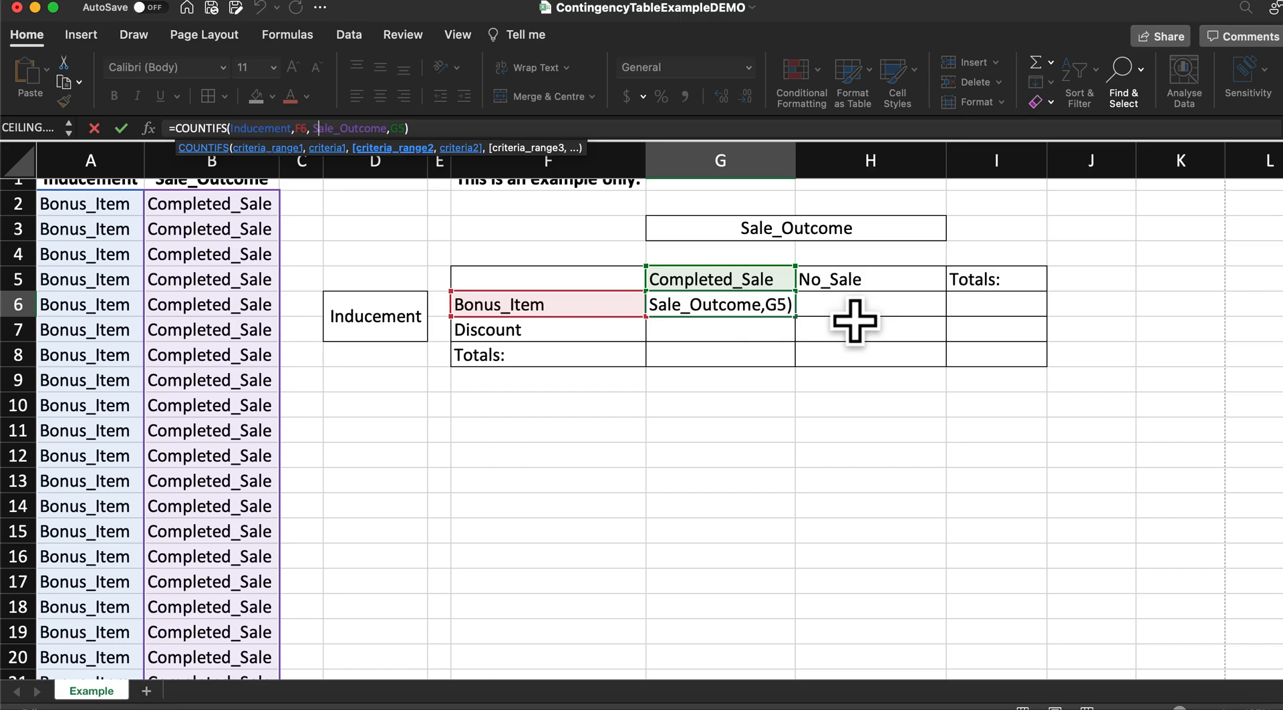
key("ctrl+Return")
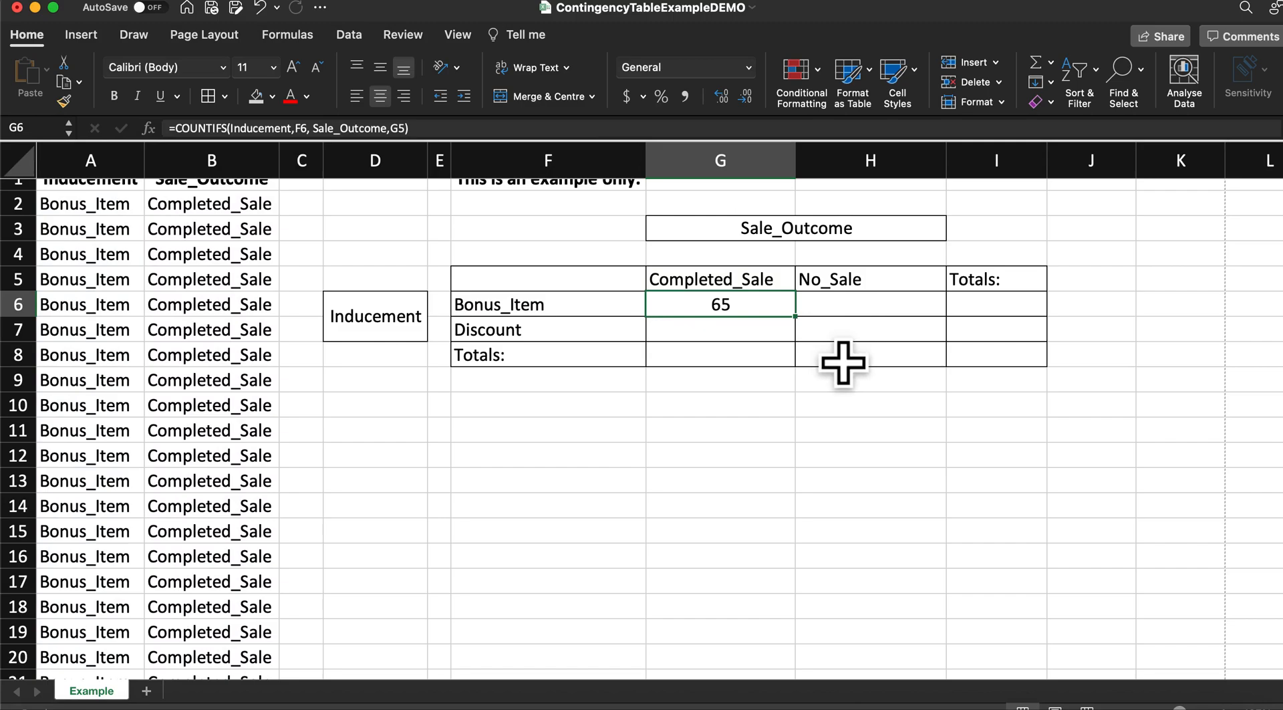
Widen column G enough to read the full COUNTIFS formula in G6, and narrow the column again to fit the Completed_Sale label
key("F2")
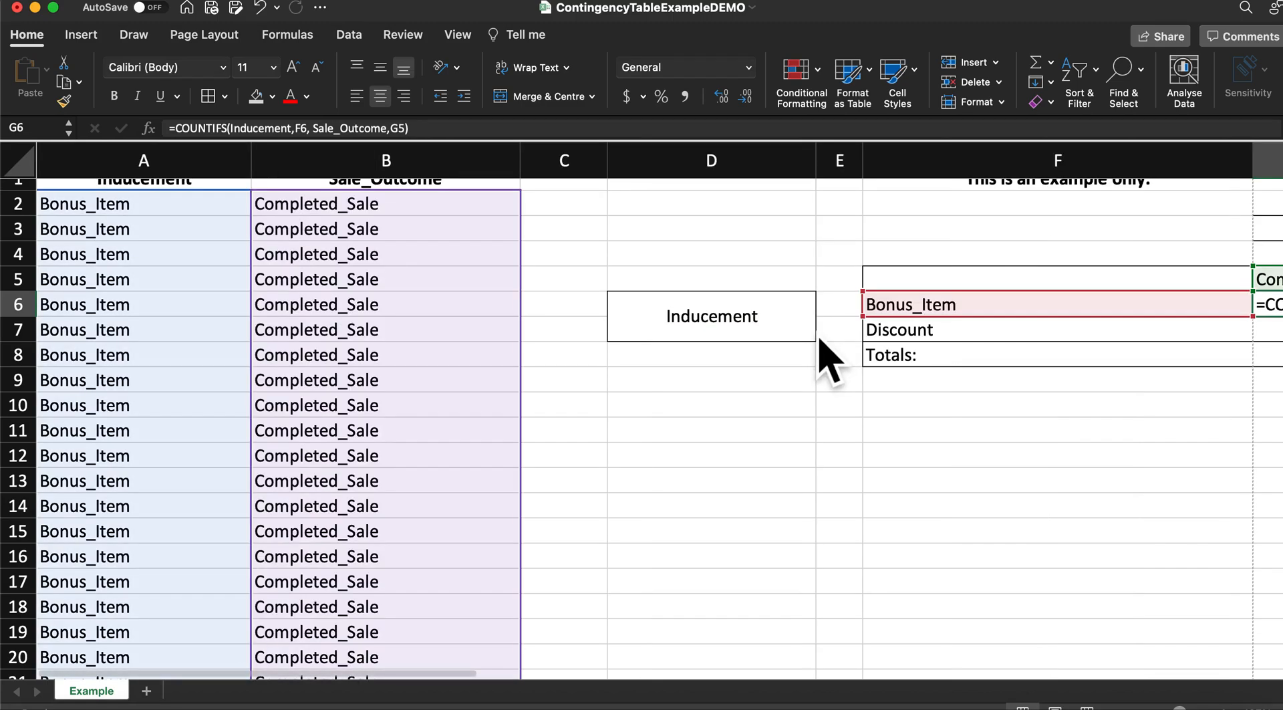
scroll(828, 361, "right", 5)
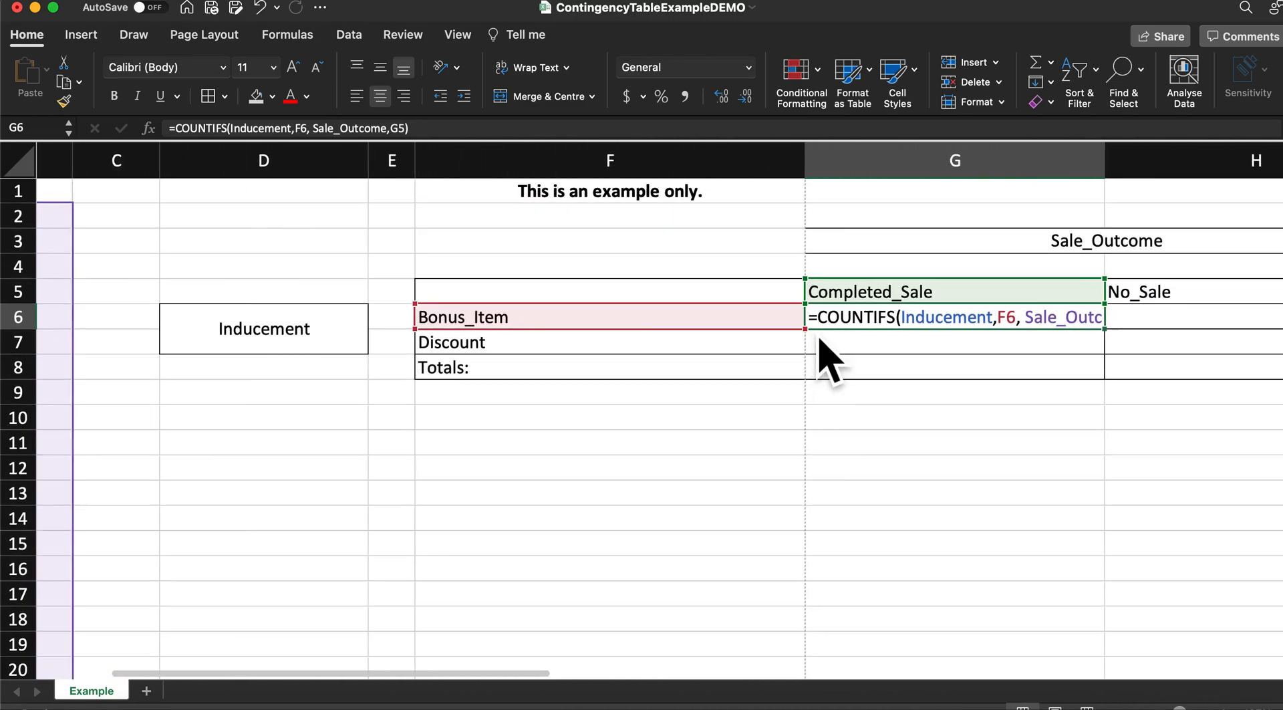
left_click_drag(1022, 200, 1130, 195)
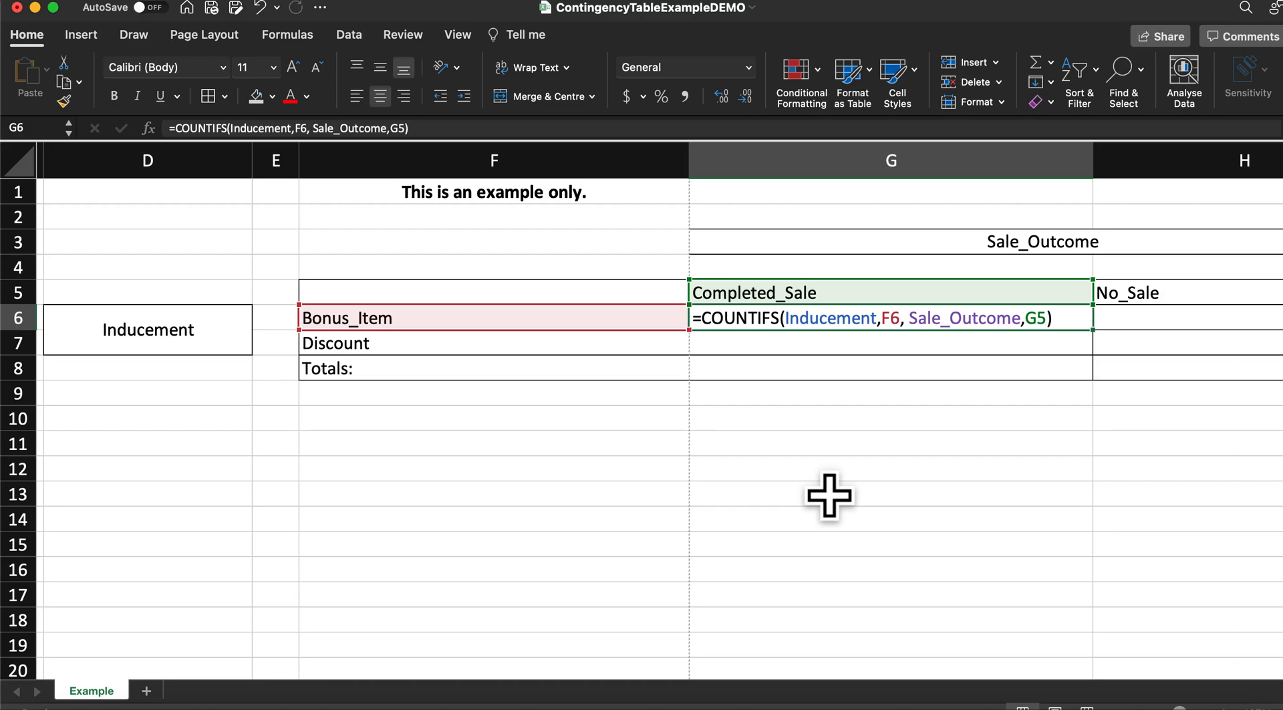
key("ctrl+Return")
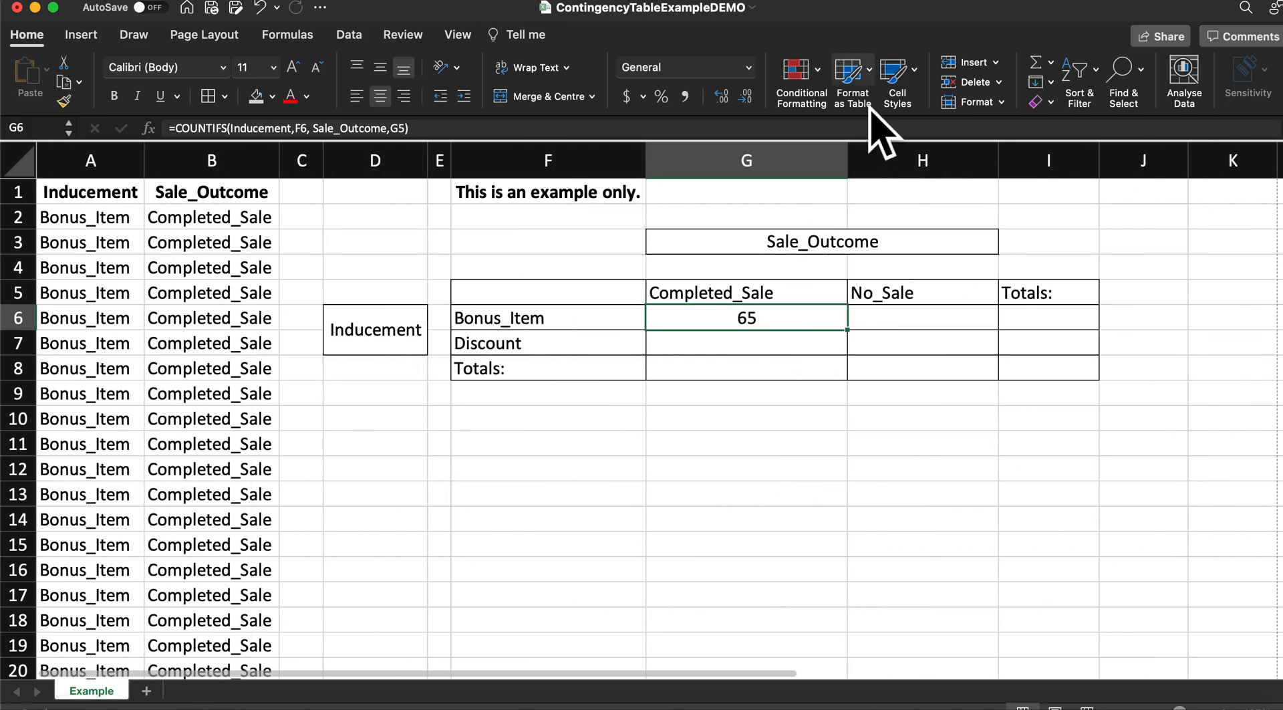
left_click_drag(847, 161, 808, 161)
left_click(859, 468)
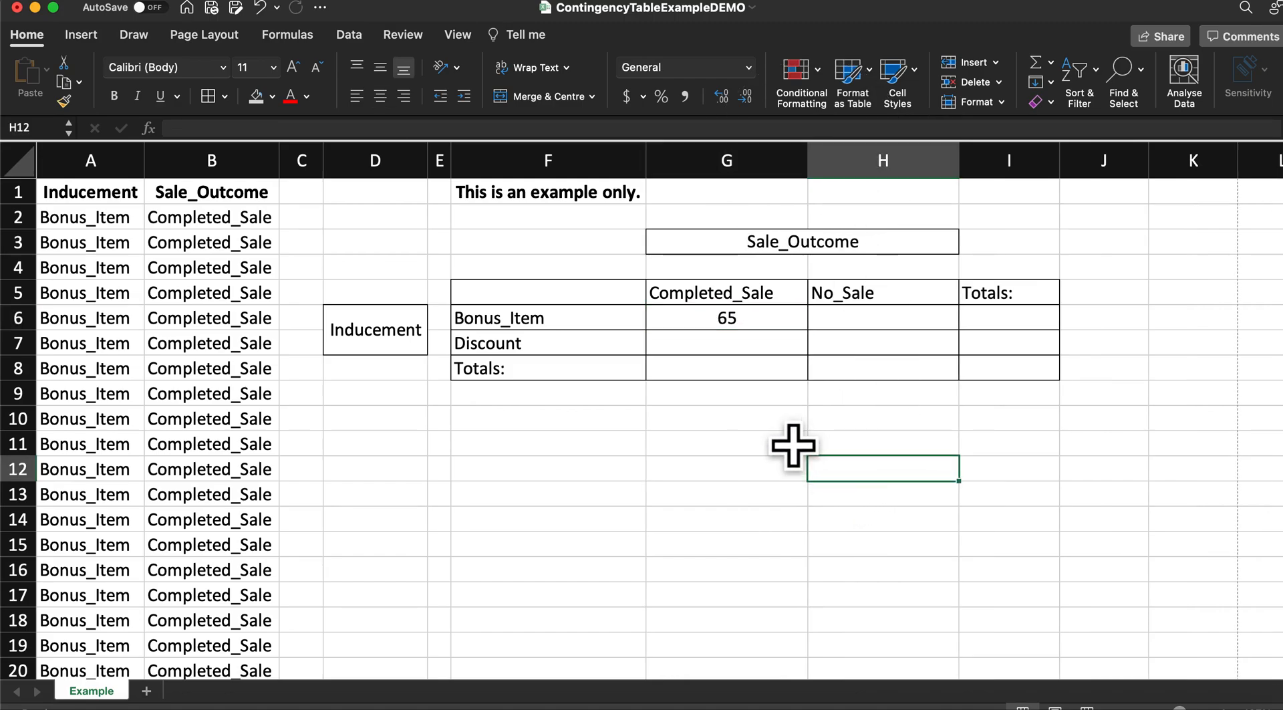
Start a COUNTIFS formula in G7 with the Inducement range and the Discount label in F7 as its criterion
left_click(723, 342)
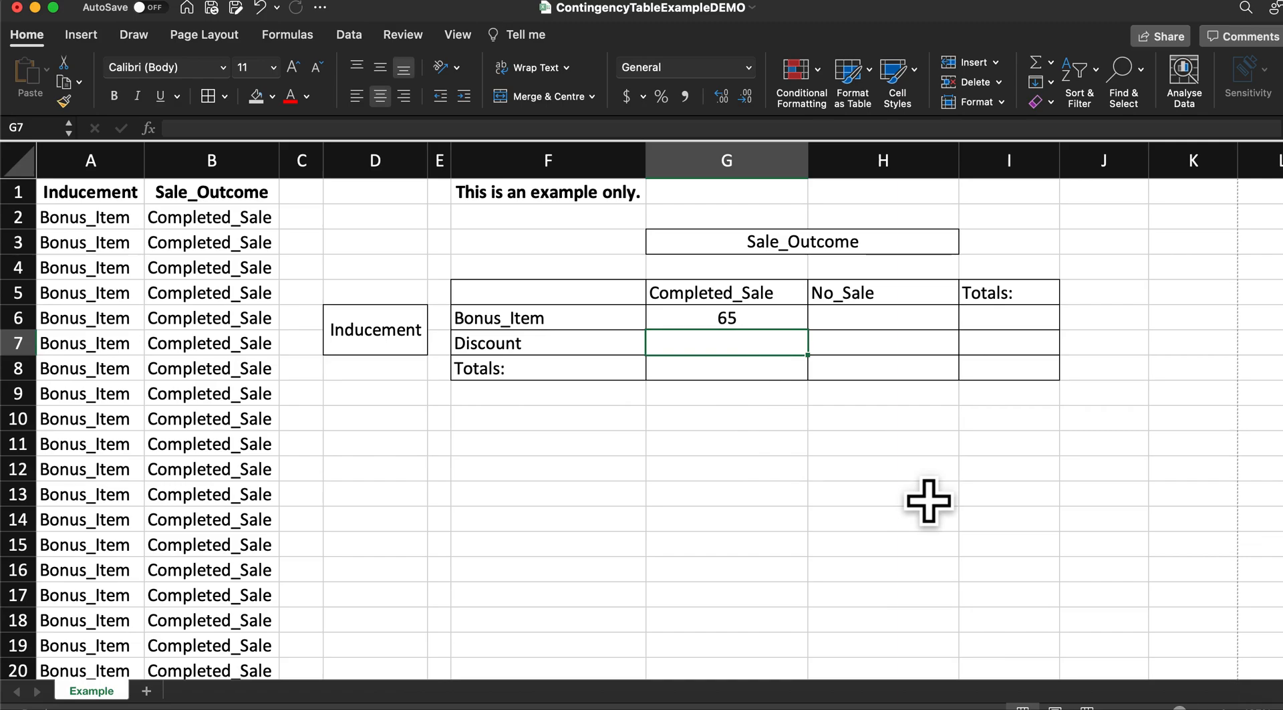
type("=countifs")
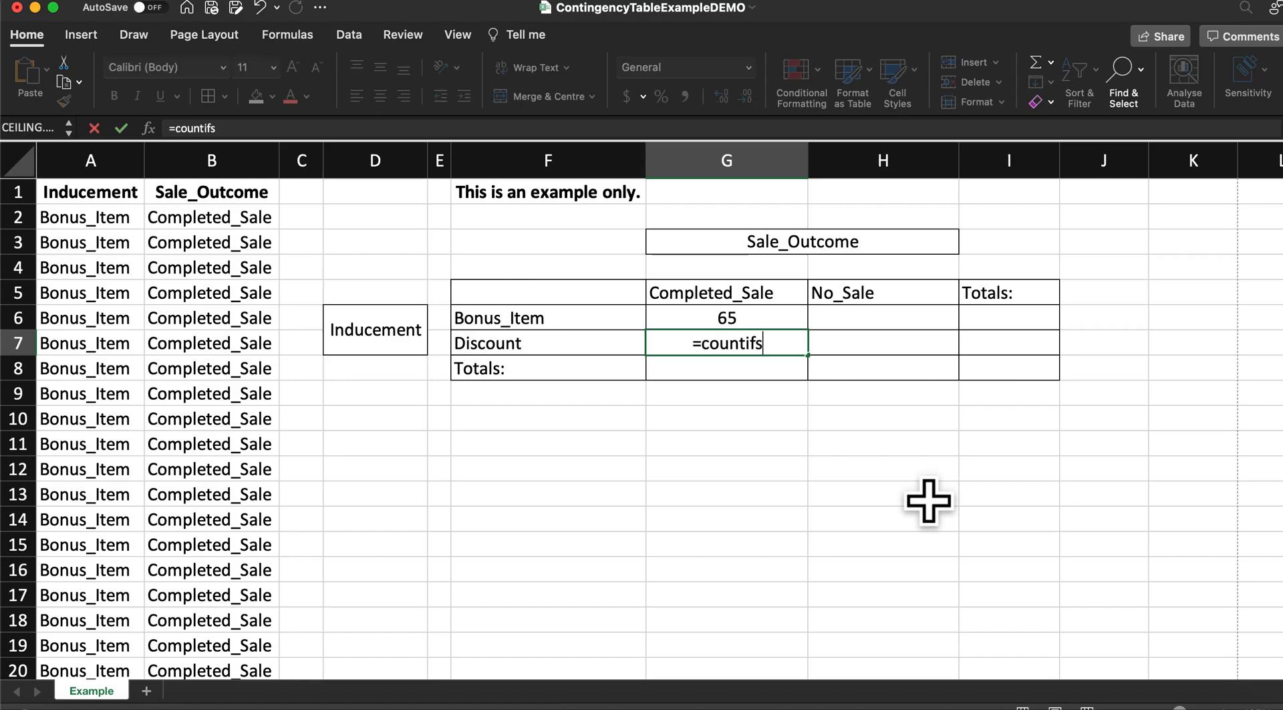
type("(Inducment")
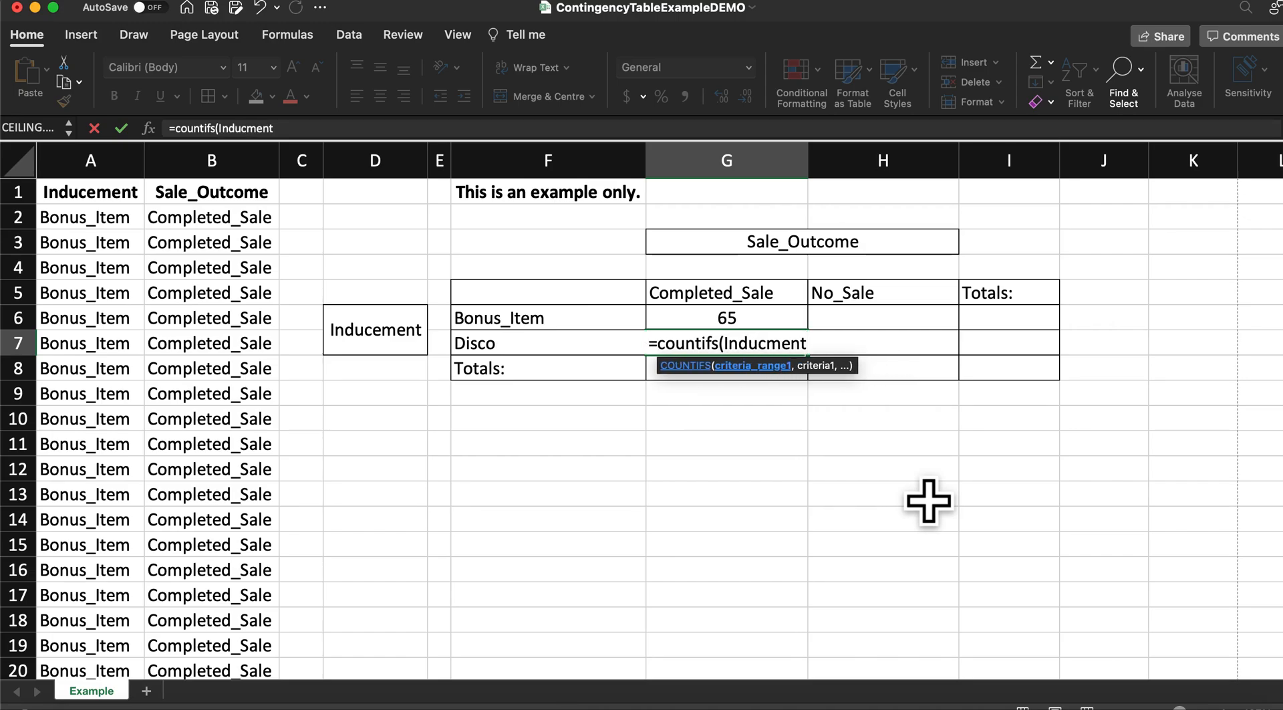
key("BackSpace")
key("BackSpace")
key("BackSpace")
key("BackSpace")
type("ement")
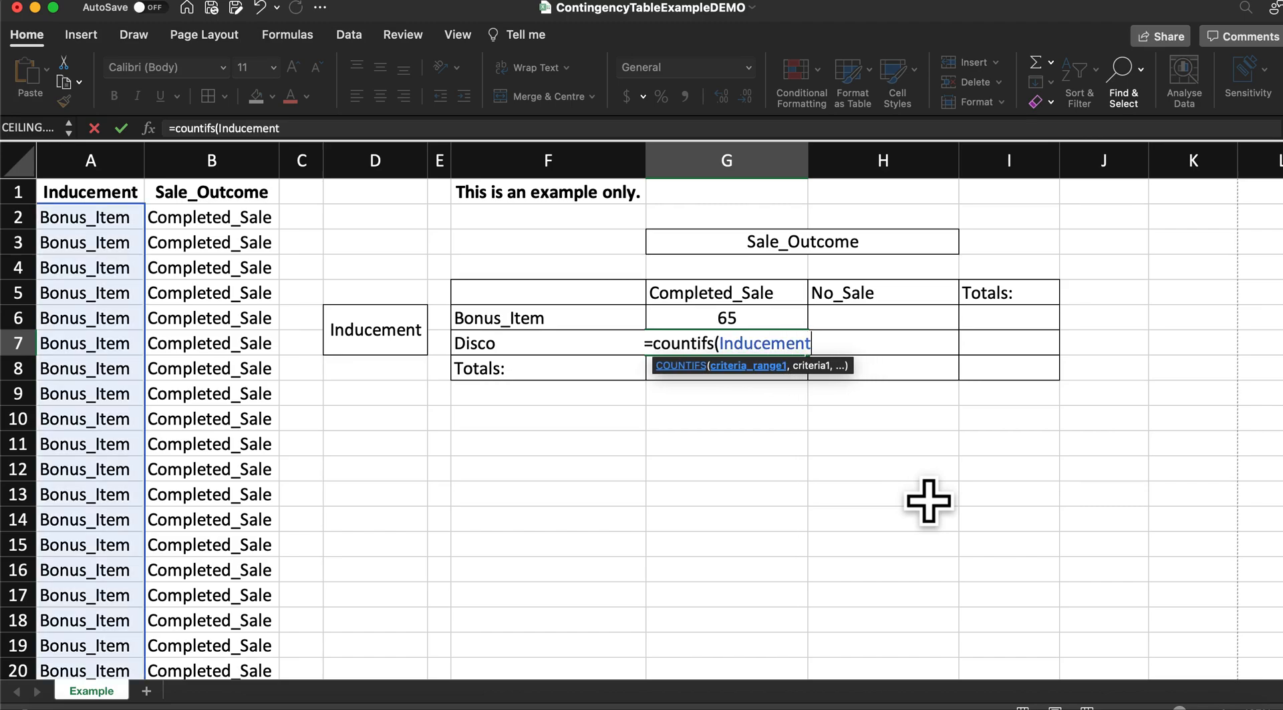
type(",")
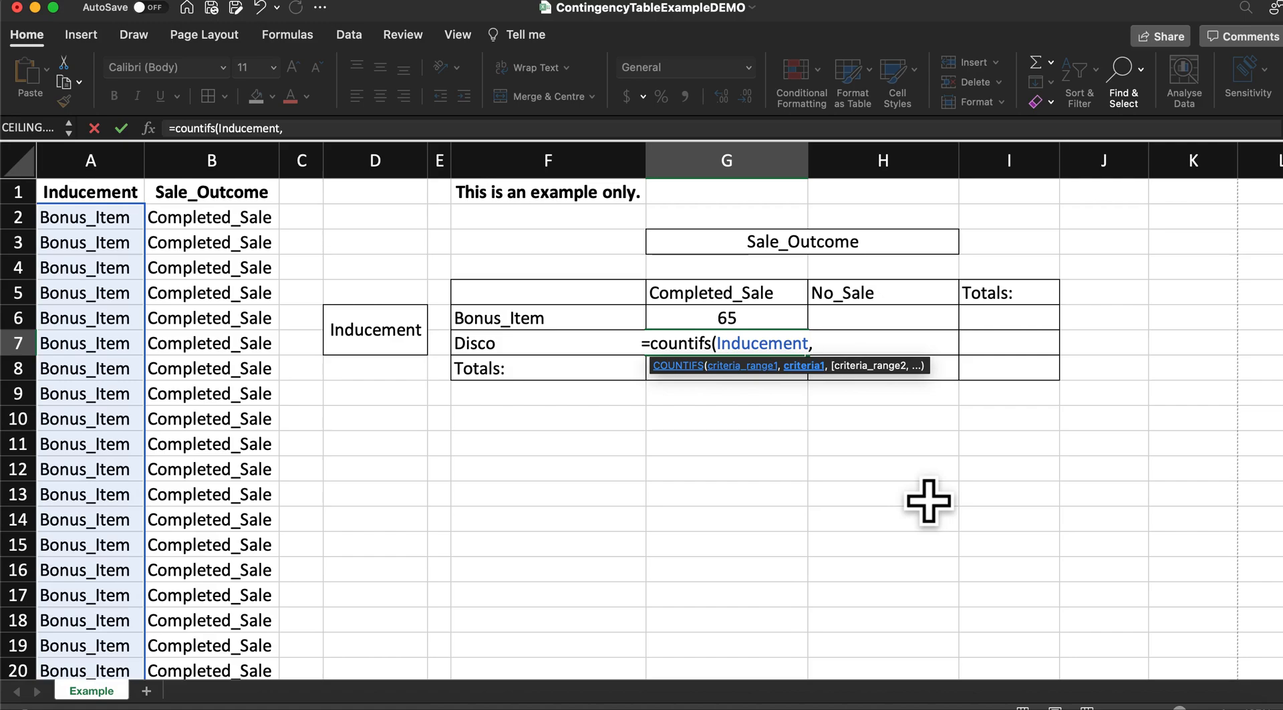
key("Left")
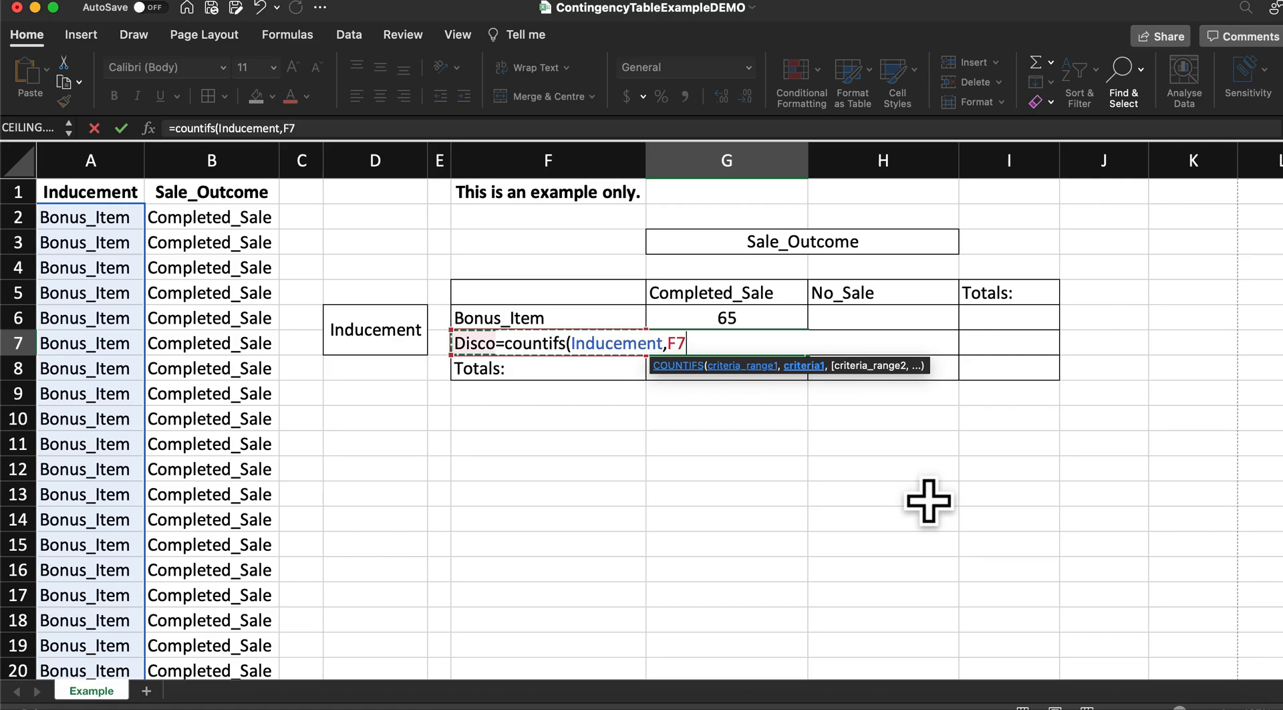
type(",")
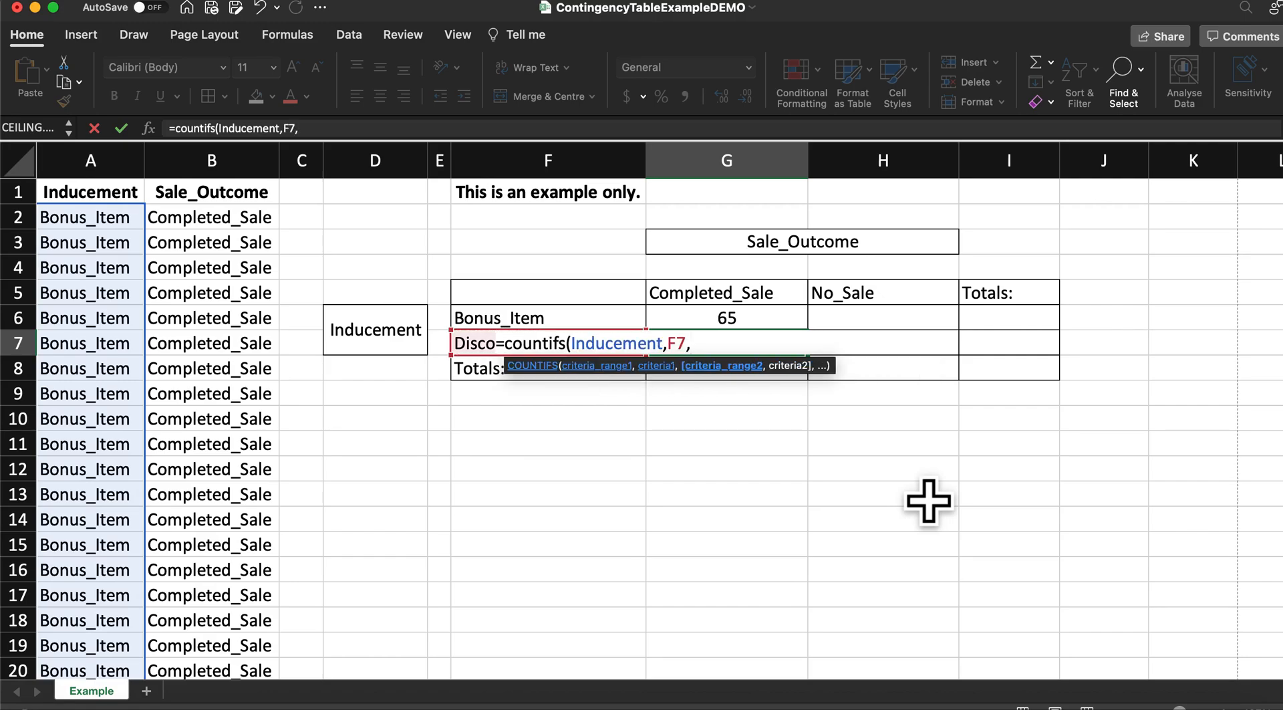
Complete the G7 formula with Sale_Outcome and criterion G5, giving =COUNTIFS(Inducement,F7,Sale_Outcome,G5)
type("Sale_Outcome,")
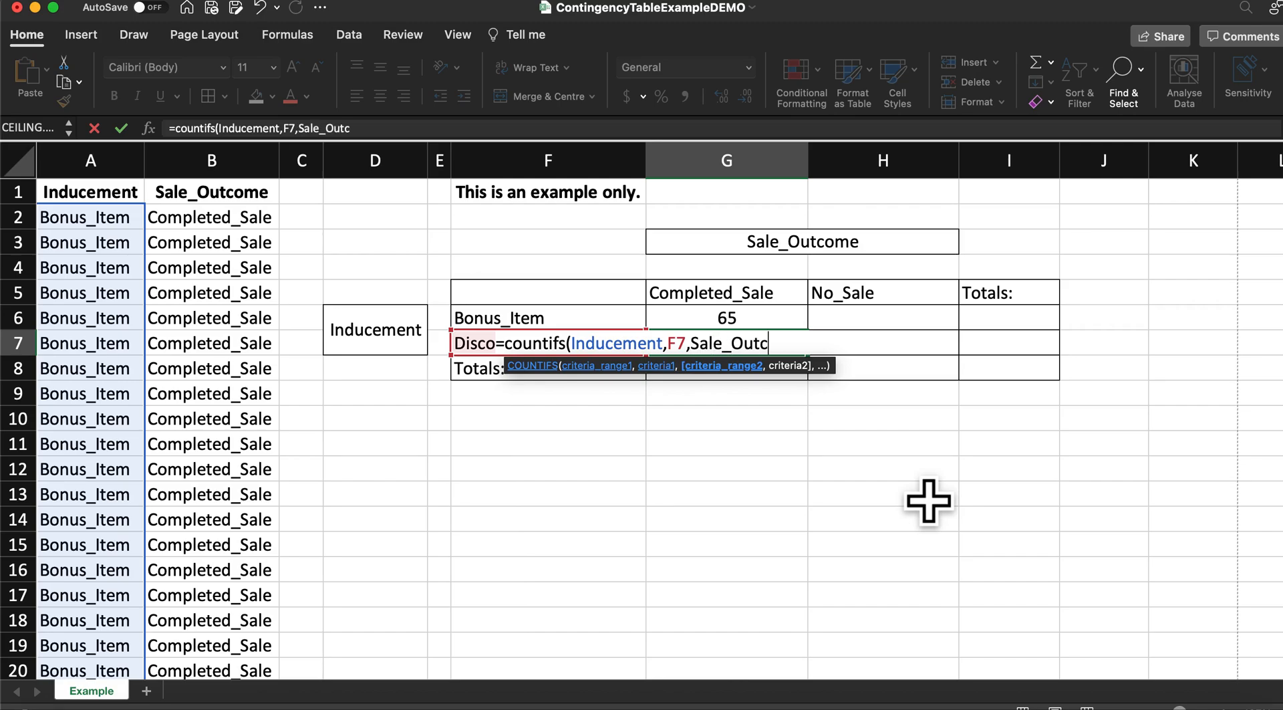
key("Up")
key("Up")
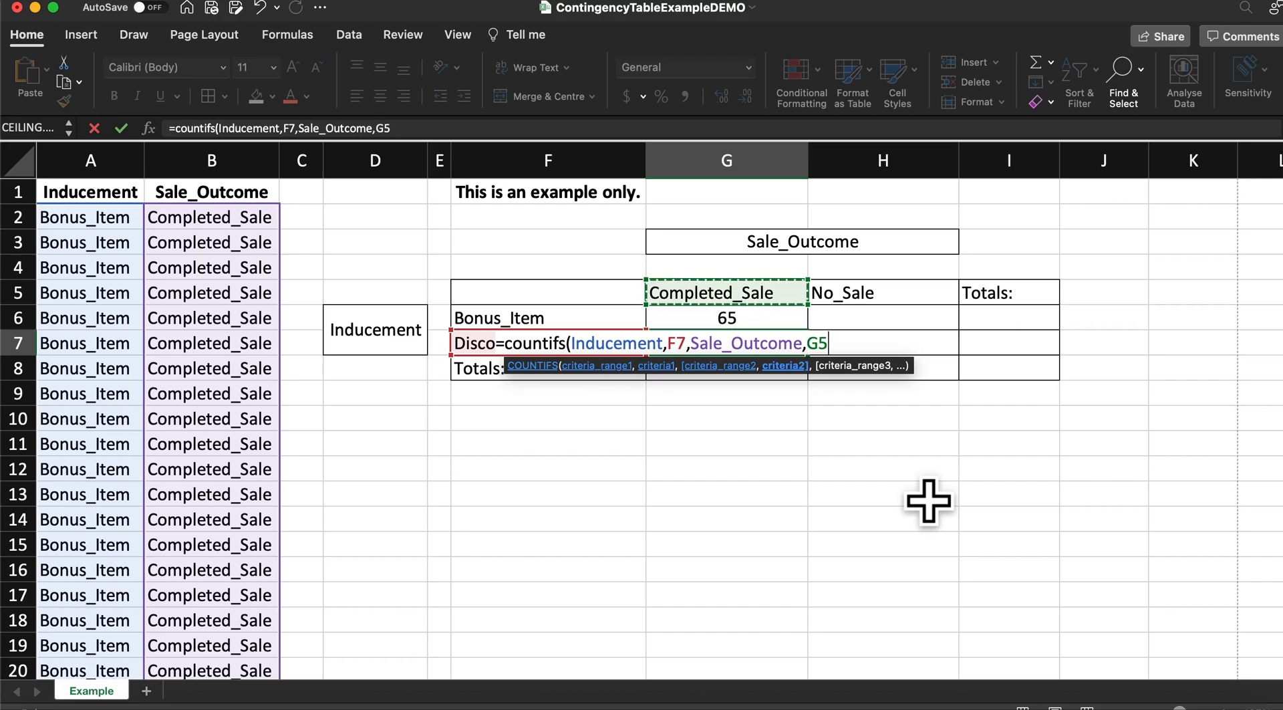
type(")")
key("Return")
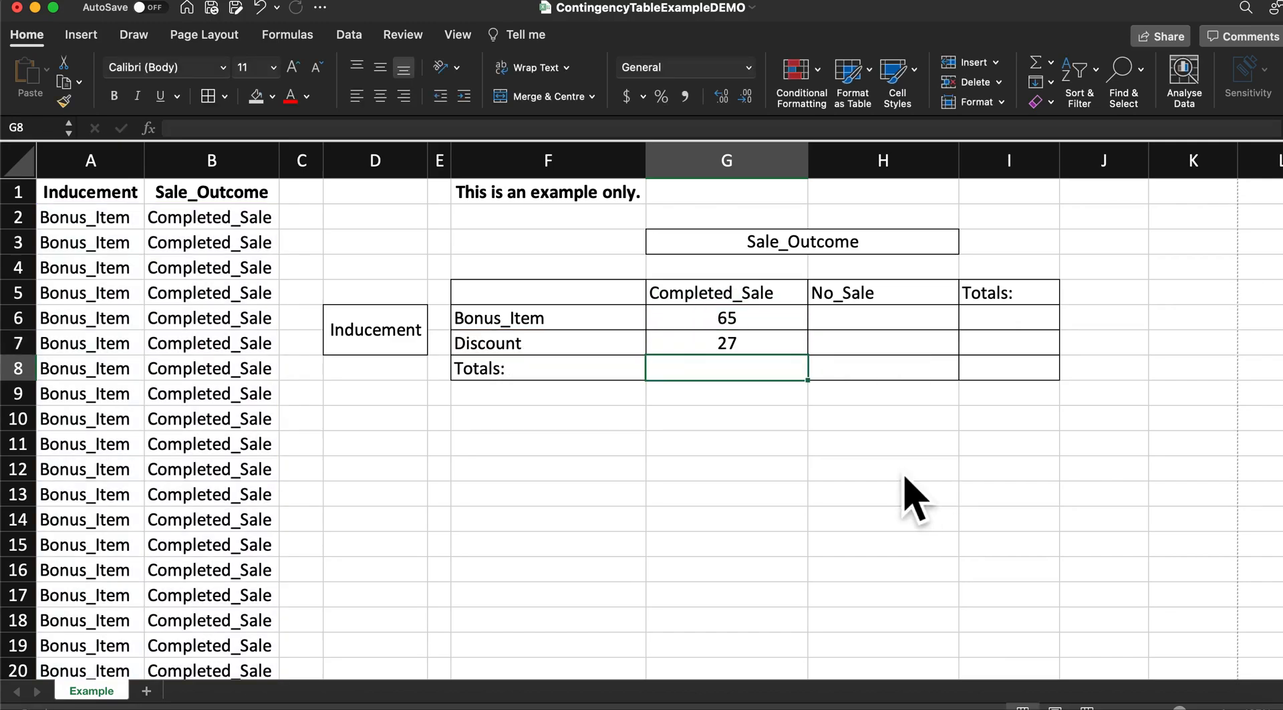
Start a COUNTIFS formula in H6 with the Inducement range and the Bonus_Item label in F6 as its criterion
key("Up")
key("Up")
key("Right")
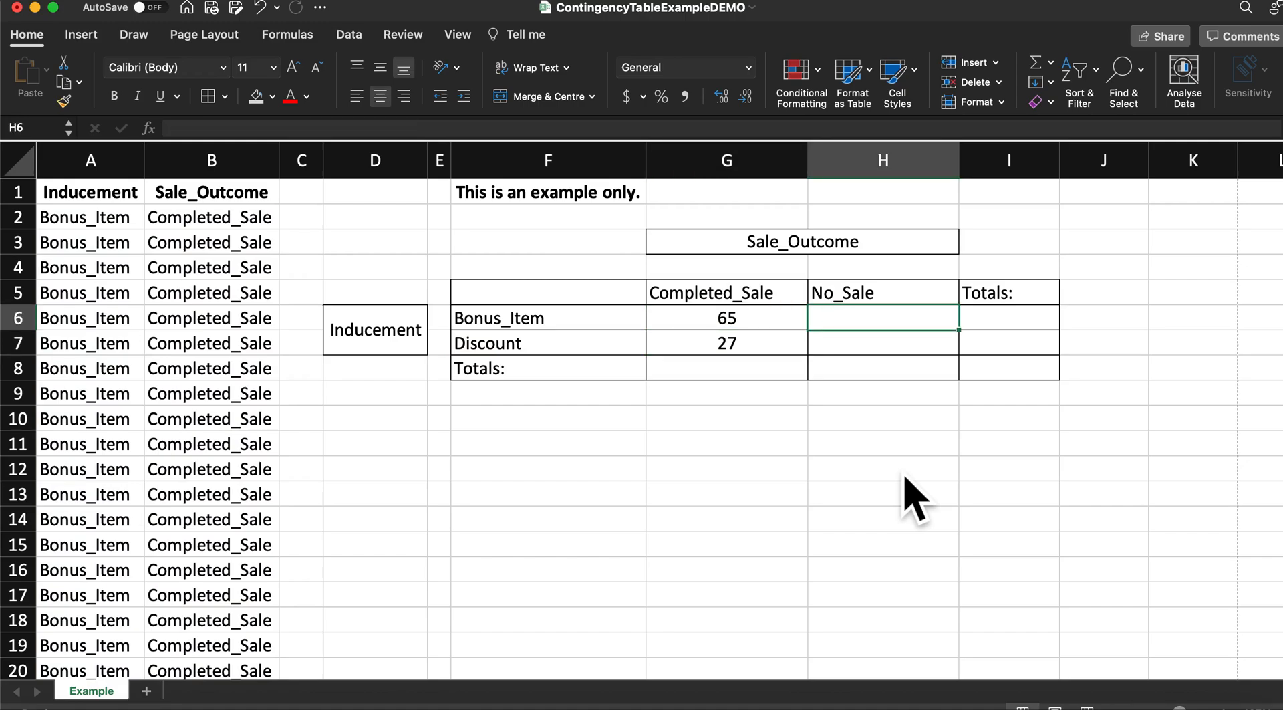
type("=countifs(")
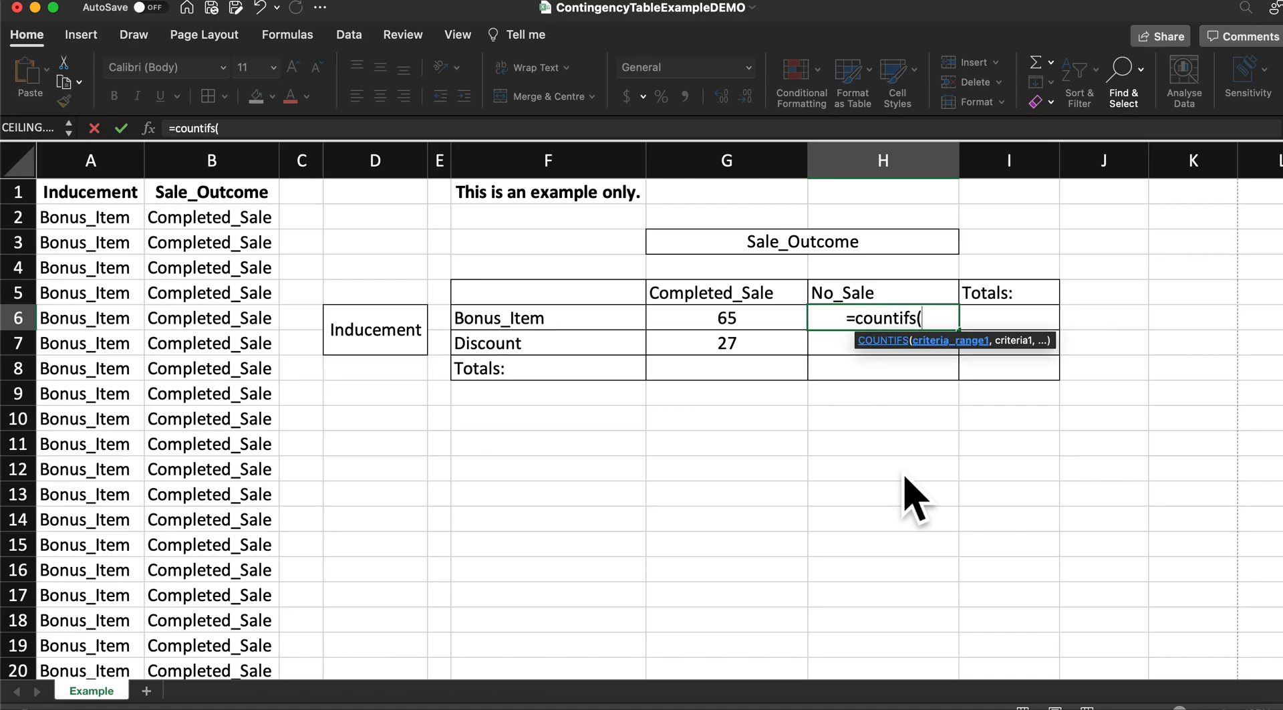
type("Induce")
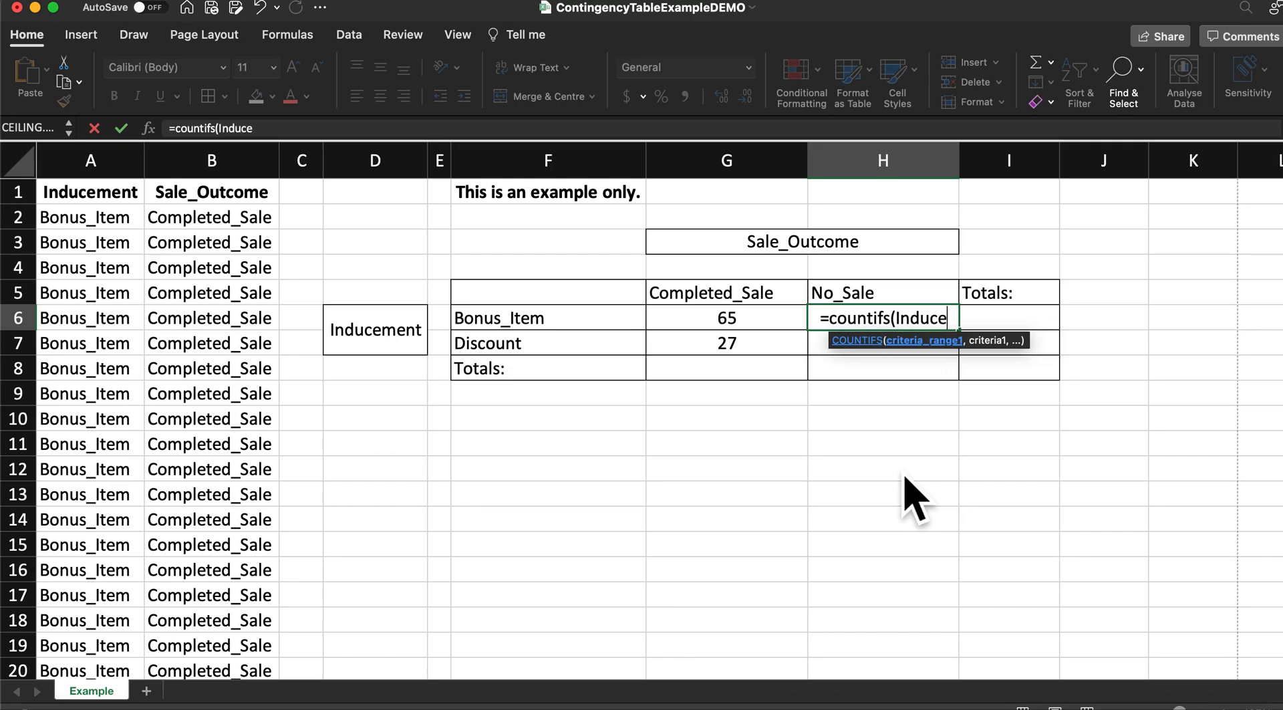
type("ment")
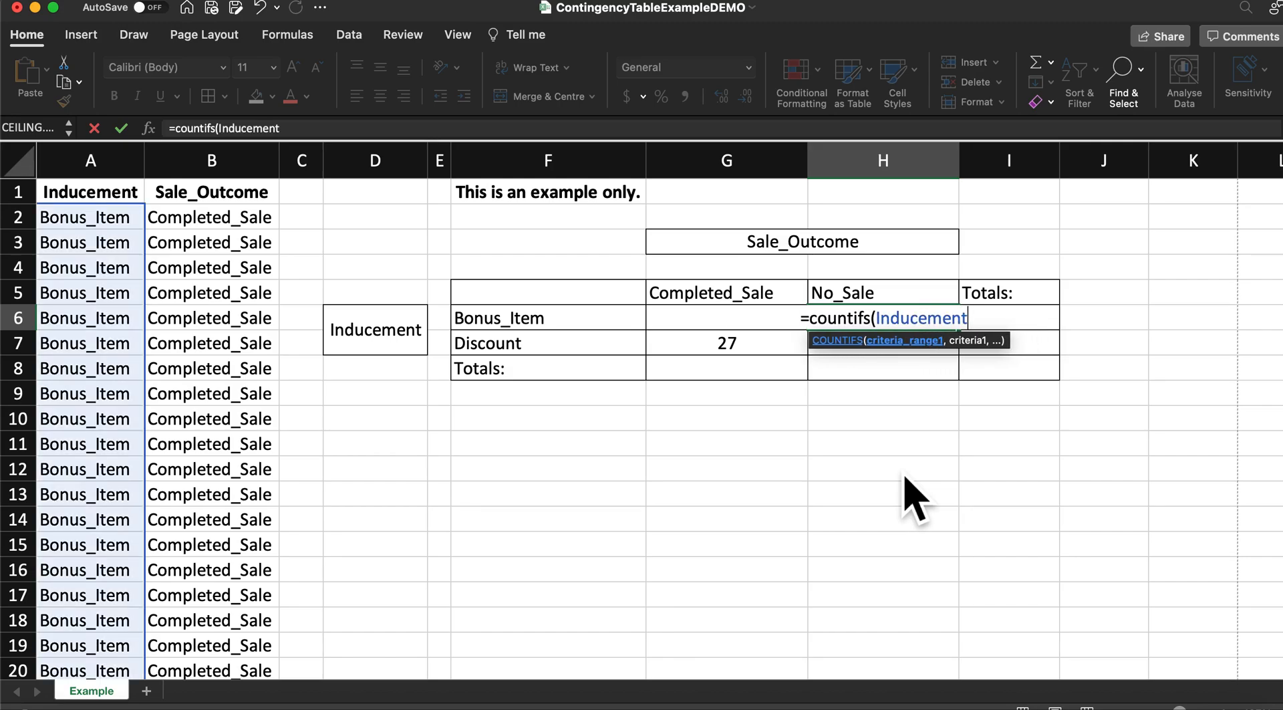
type(",")
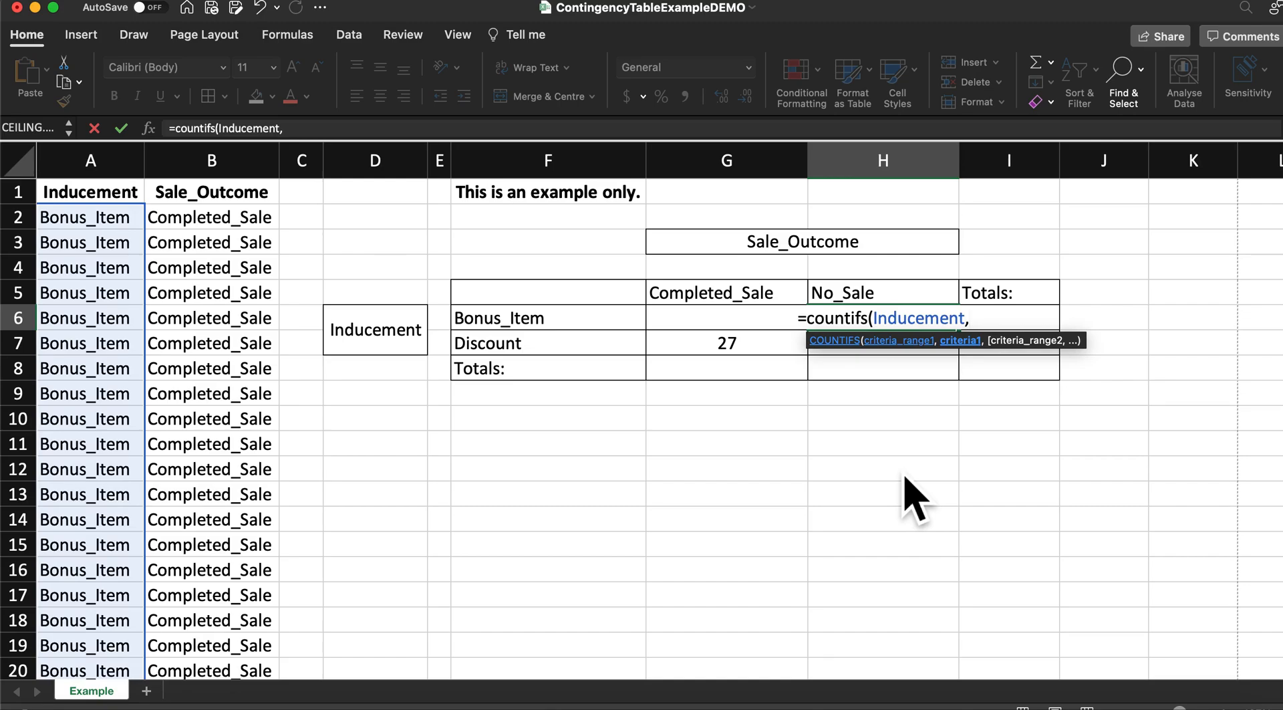
key("Left")
key("Left")
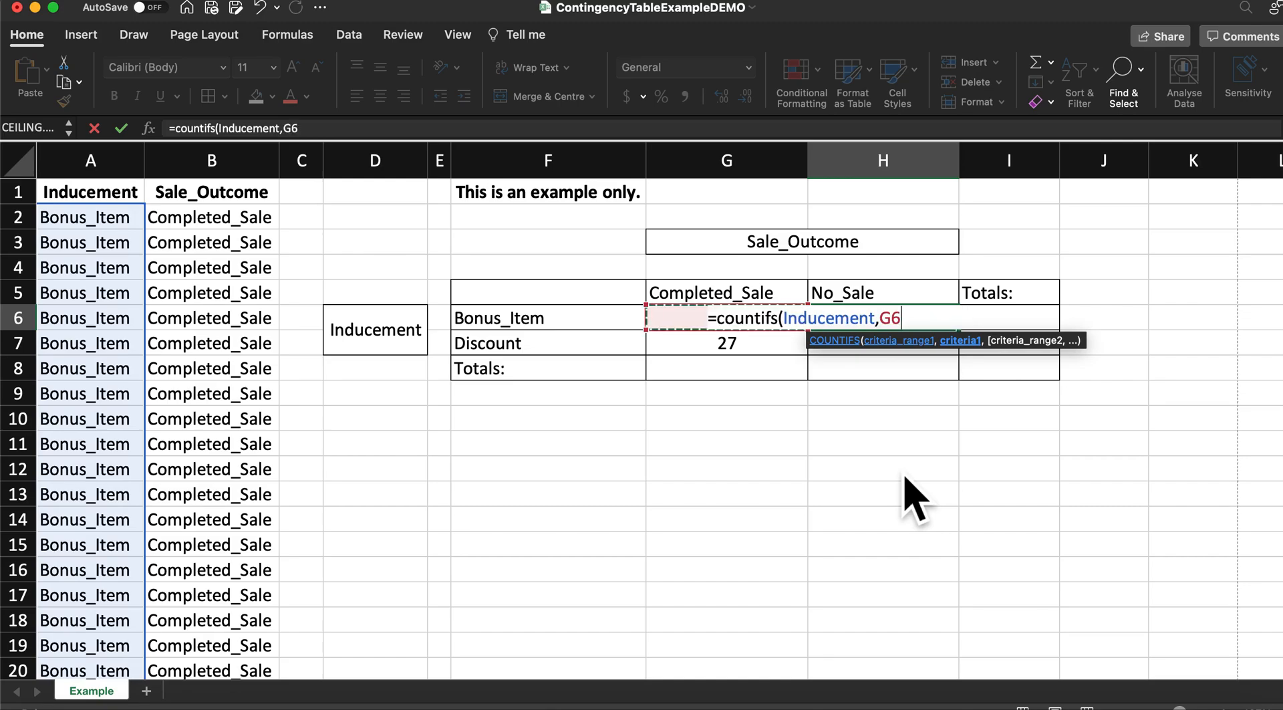
type(",")
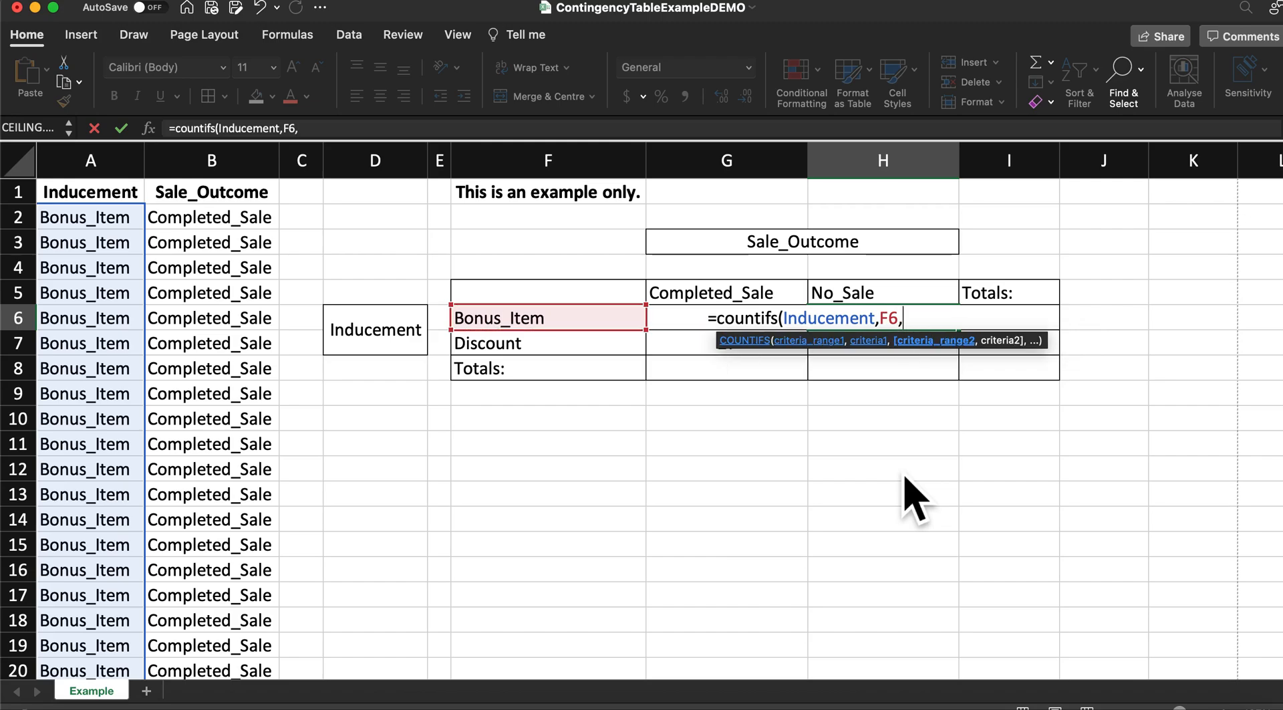
Complete the H6 formula with Sale_Outcome and the No_Sale criterion H5, giving =COUNTIFS(Inducement,F6,Sale_Outcome,H5)
type("Sale_Outcome,")
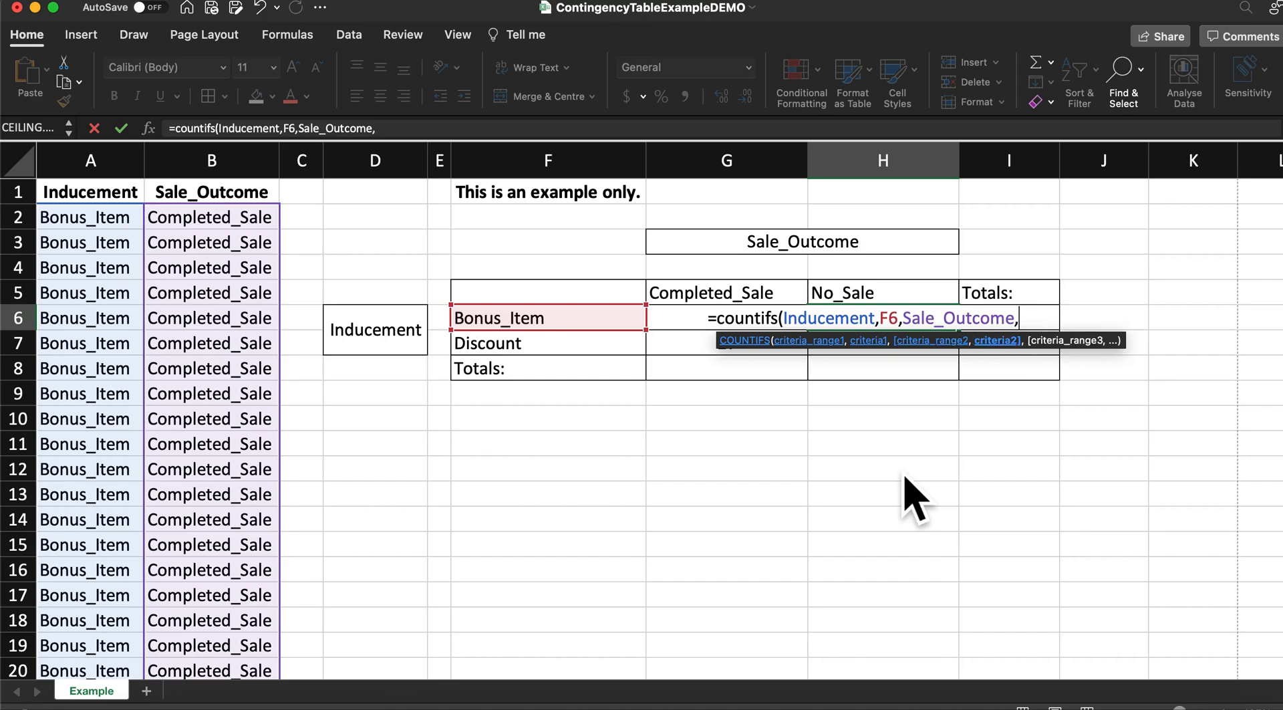
key("Up")
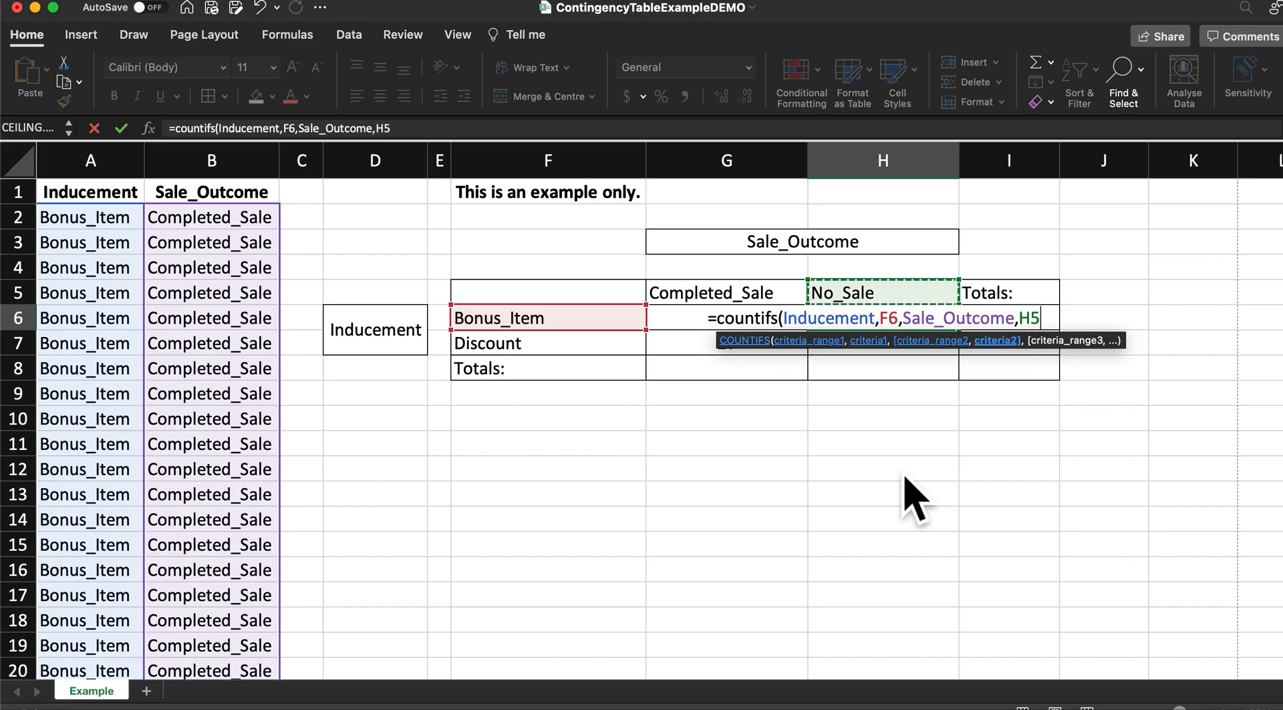
key("Return")
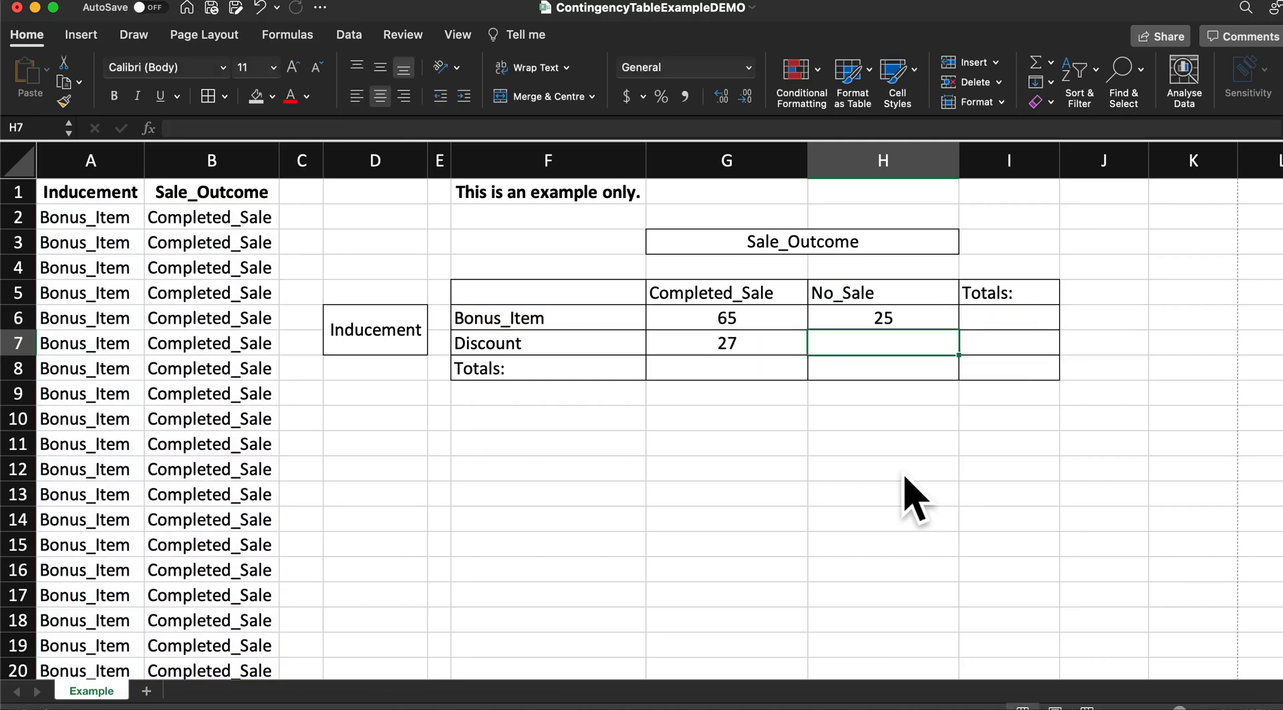
Count the Discount rows with No_Sale in H7 using =COUNTIFS(Inducement,F7,Sale_Outcome,H5)
type("=icou")
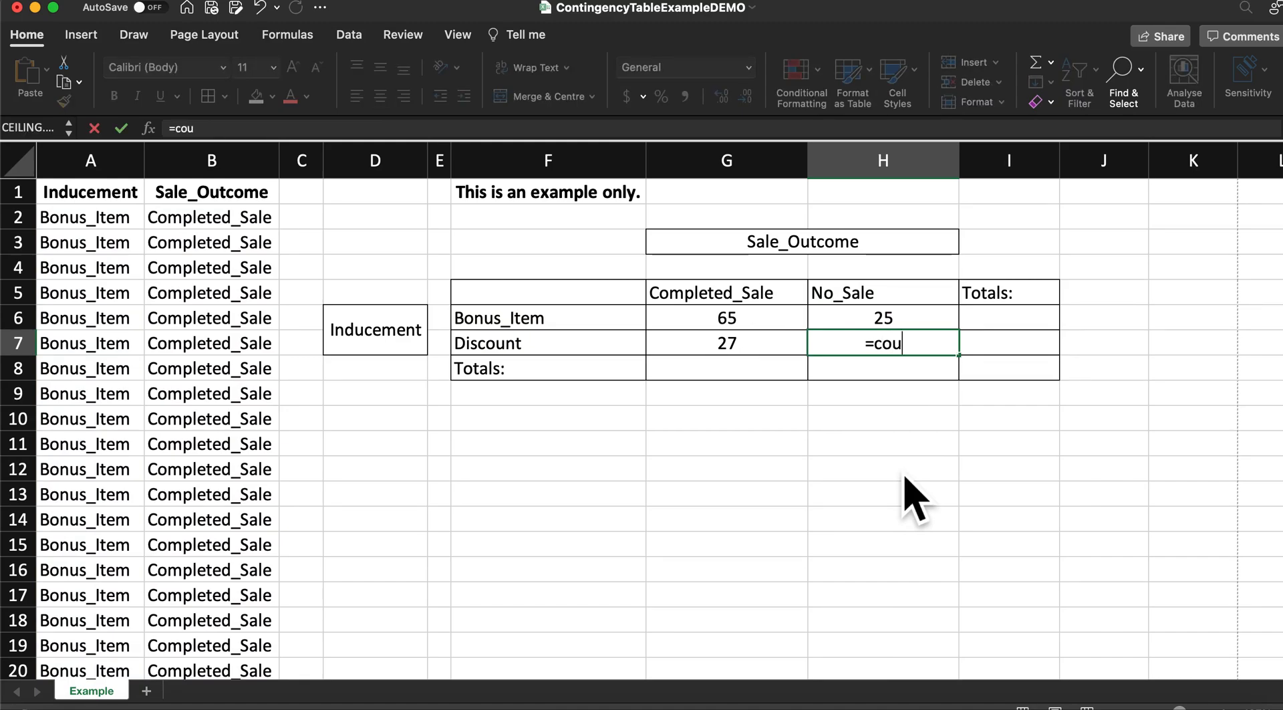
type("ntifs(")
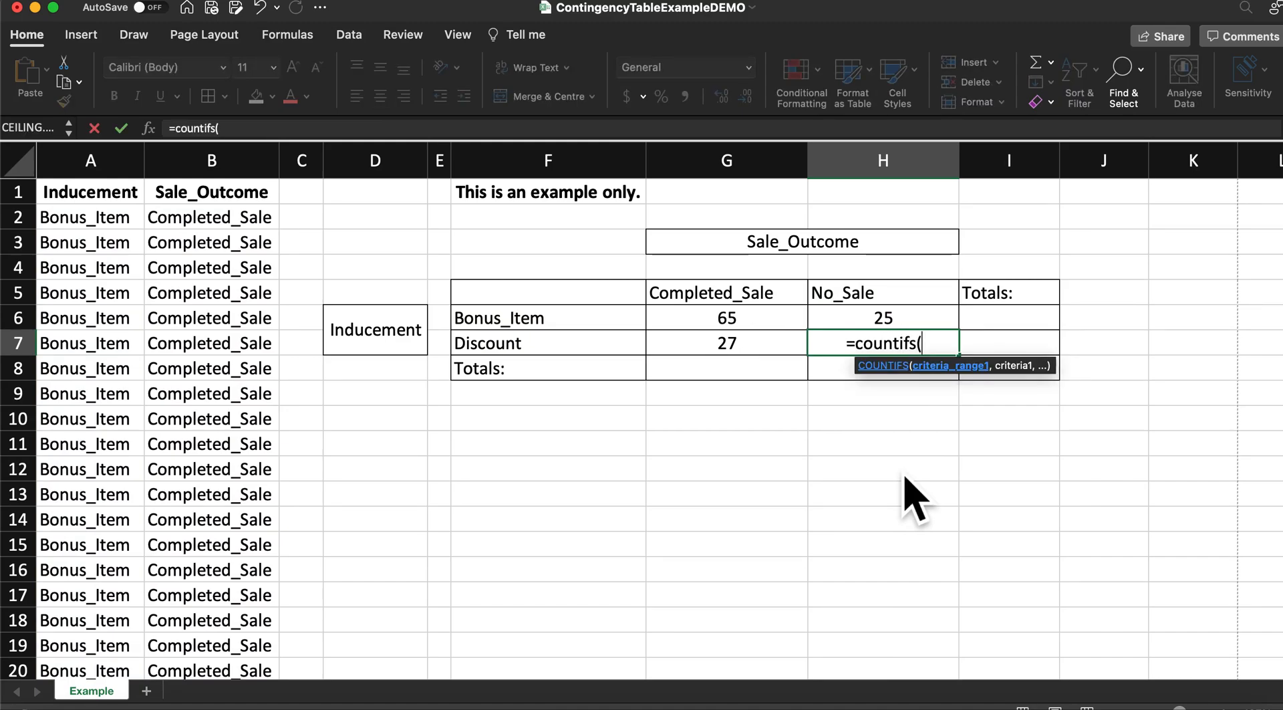
type("Inducement,")
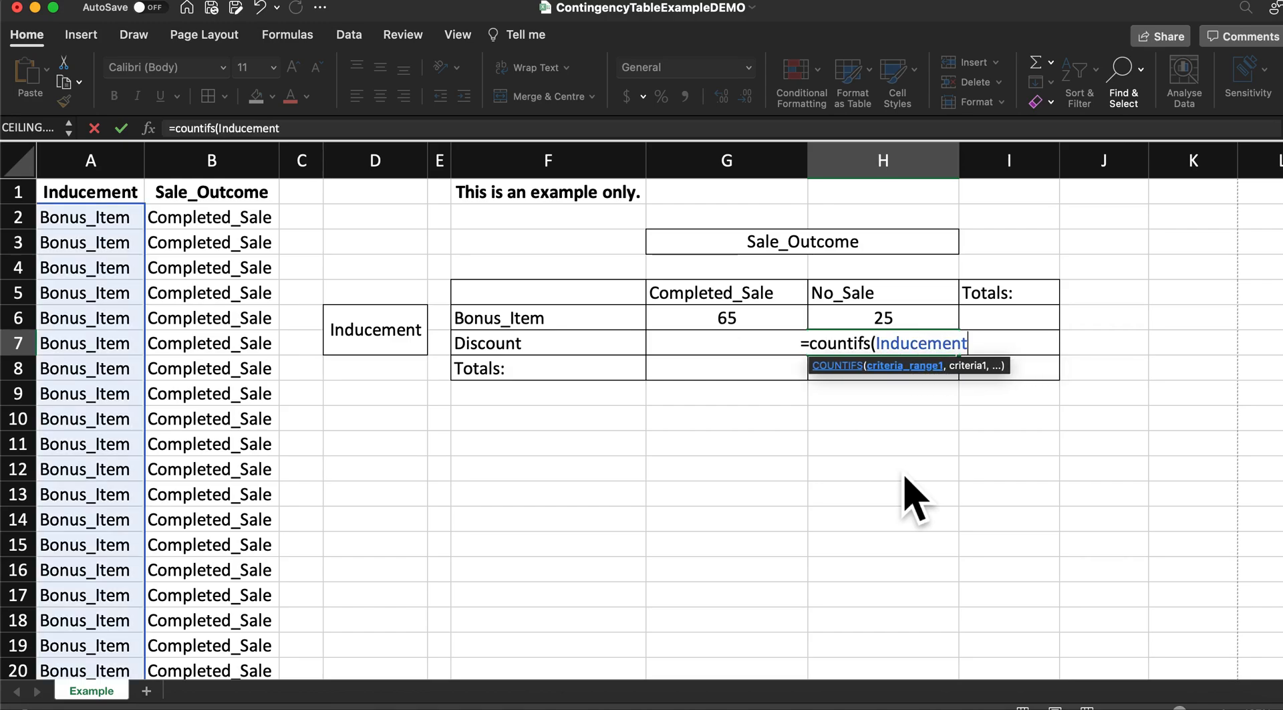
key("Left")
key("Left")
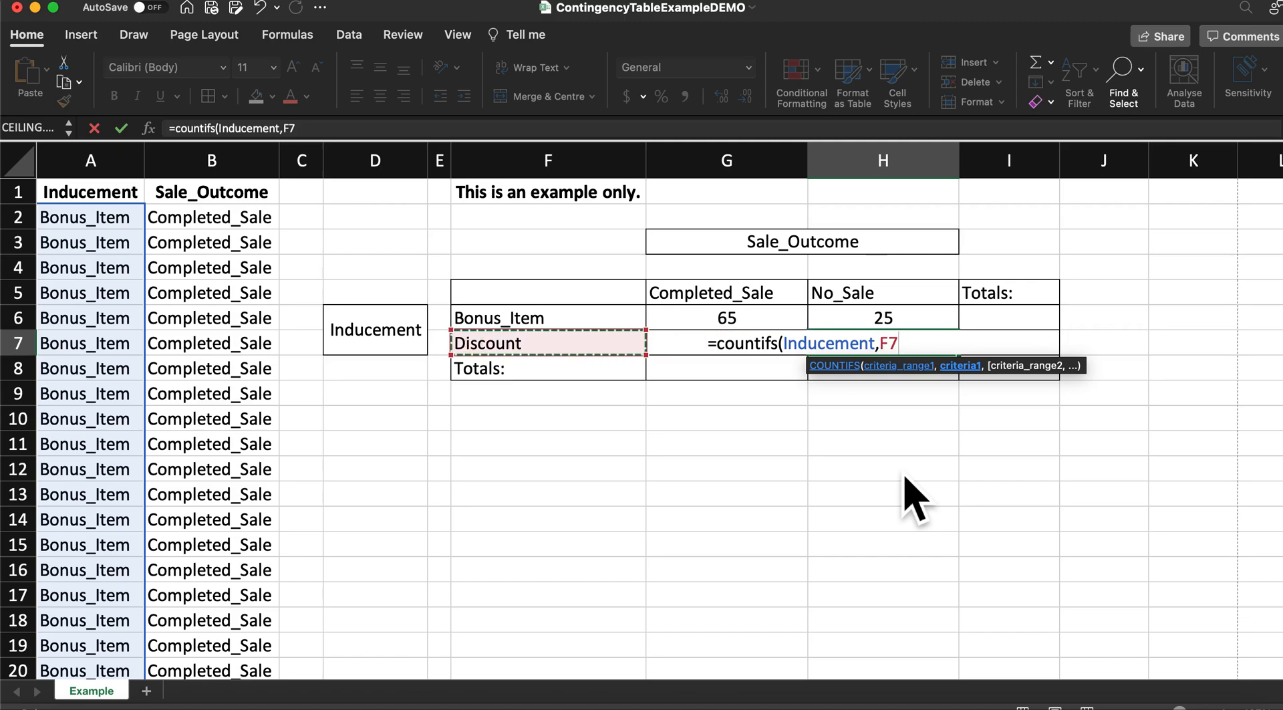
type(",Sale")
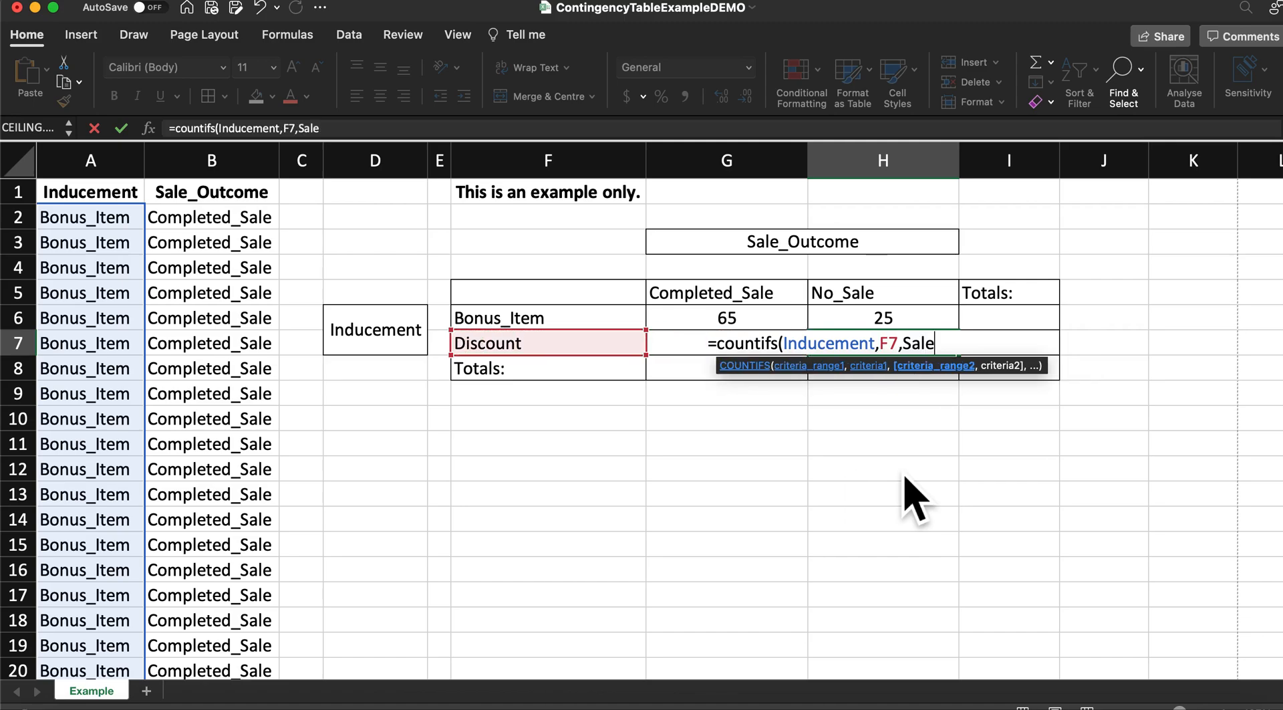
type("_Outcome,")
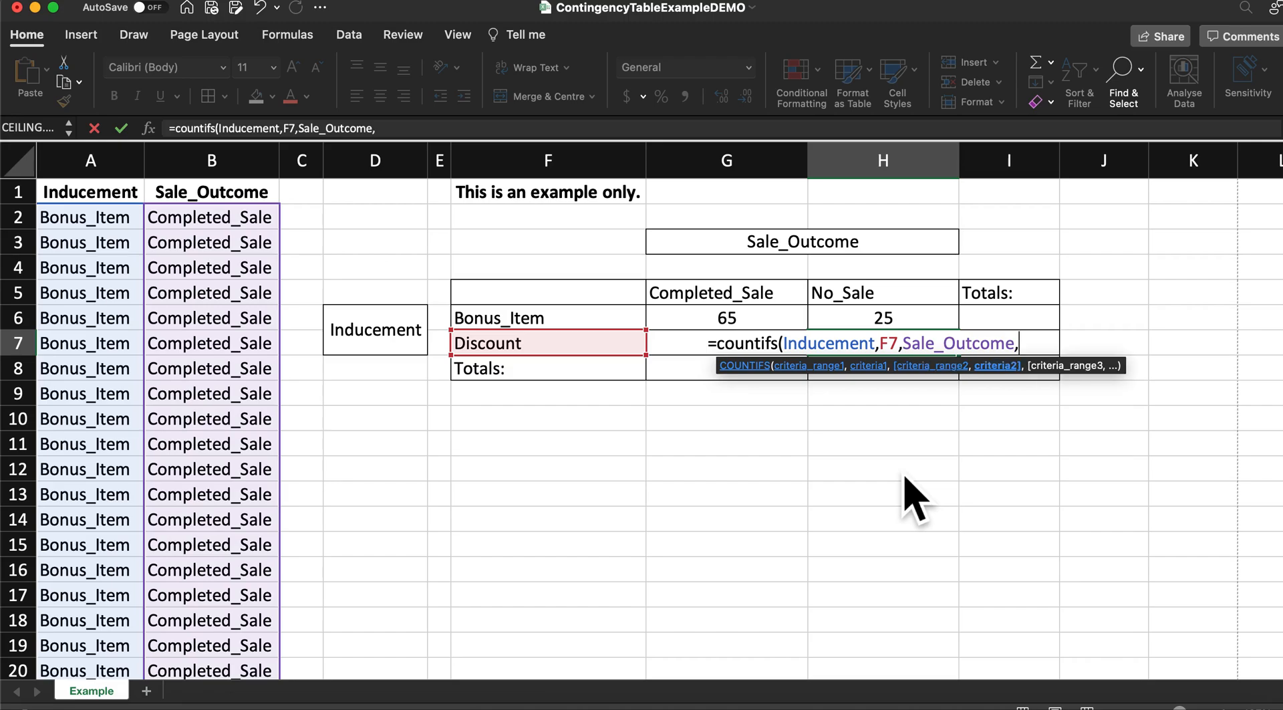
key("Up")
key("Up")
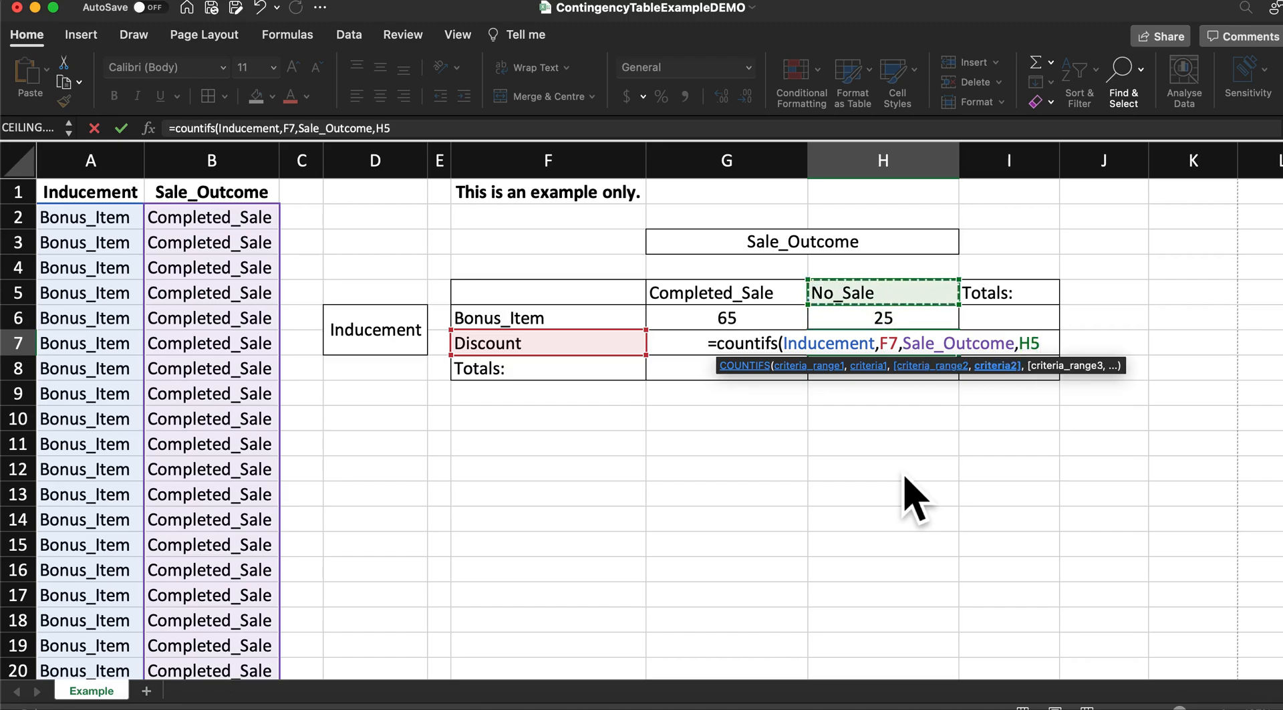
type(")")
key("Return")
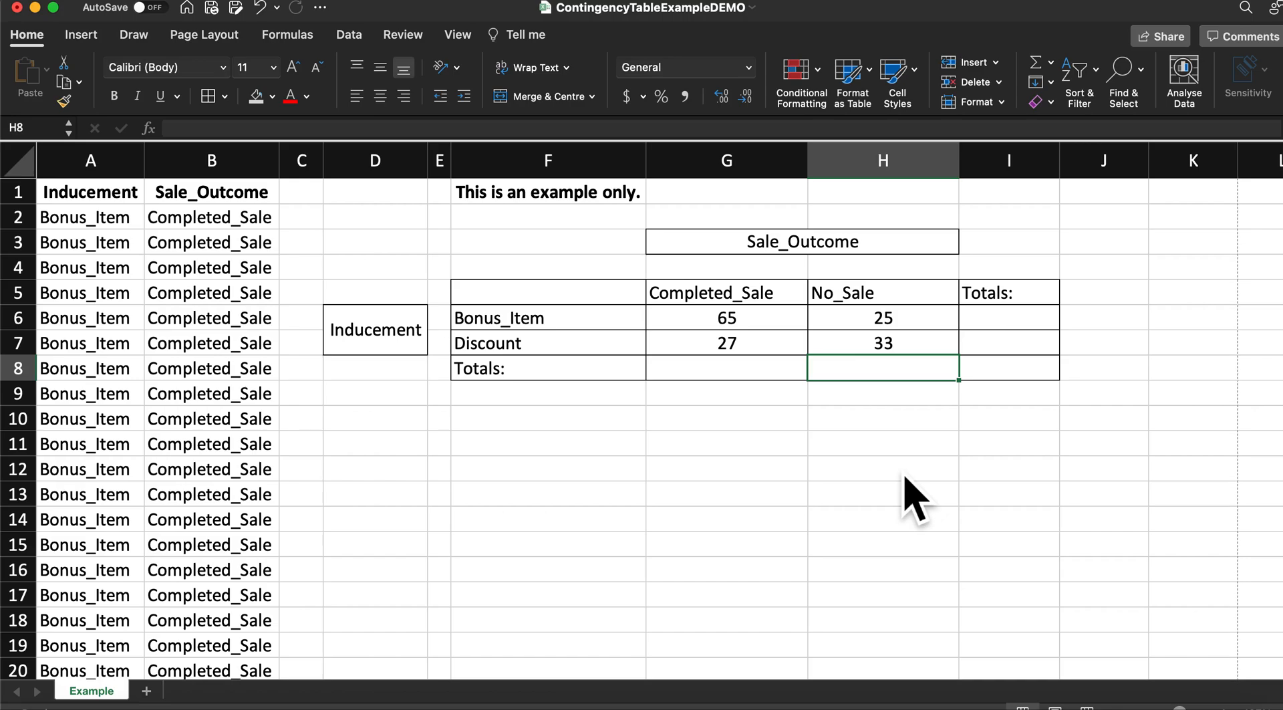
Fill G8 and H8 of the Totals row with AutoSum totals of the Completed_Sale and No_Sale columns
left_click(733, 376)
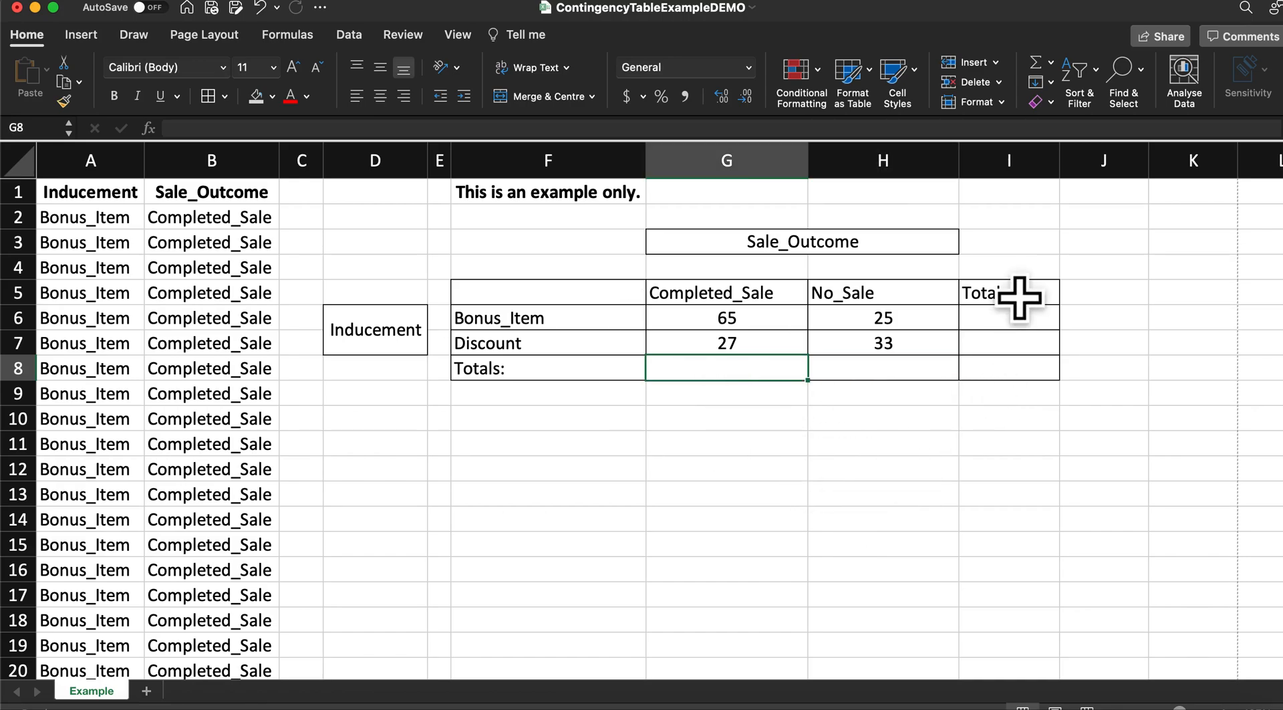
left_click(1080, 71)
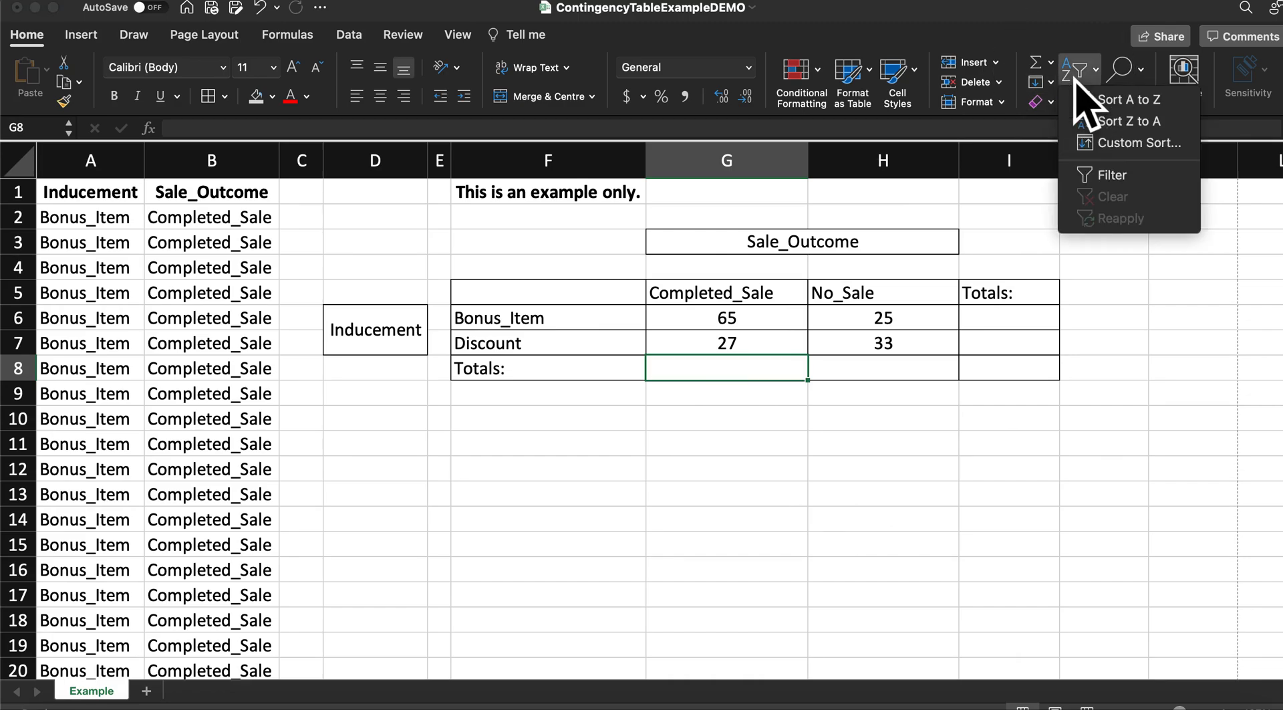
left_click(1041, 34)
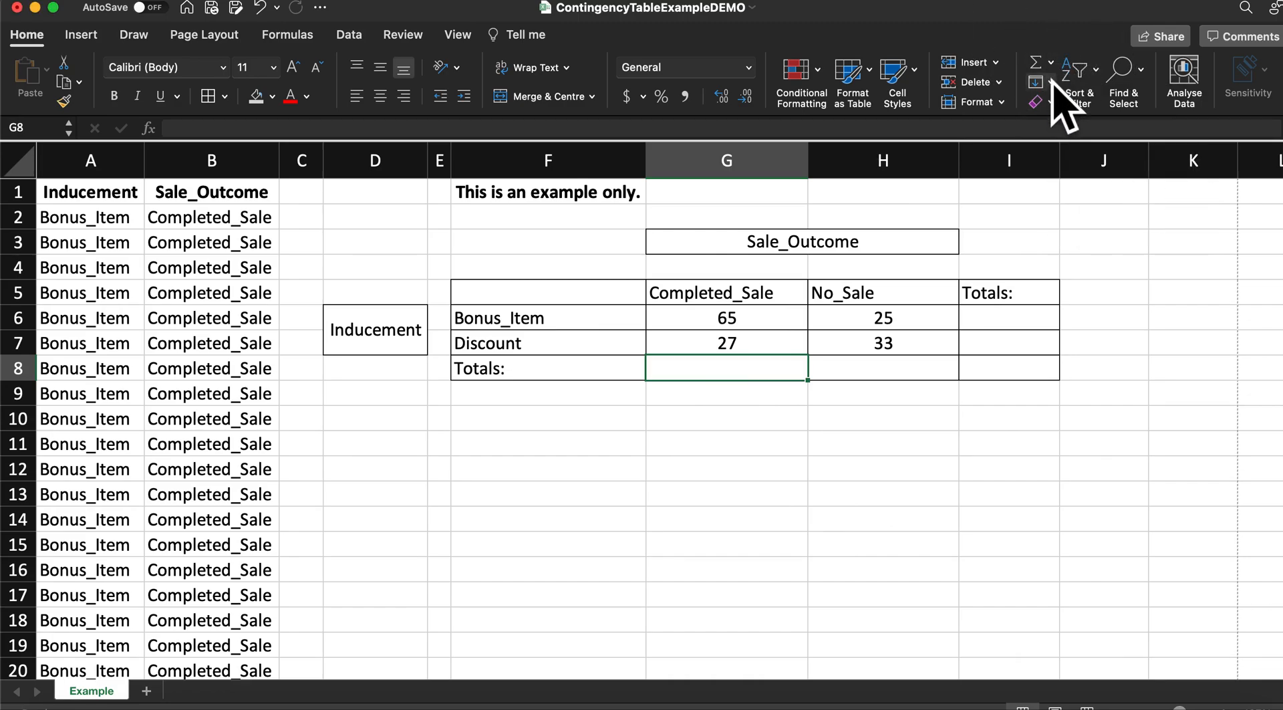
left_click(1039, 66)
key("Return")
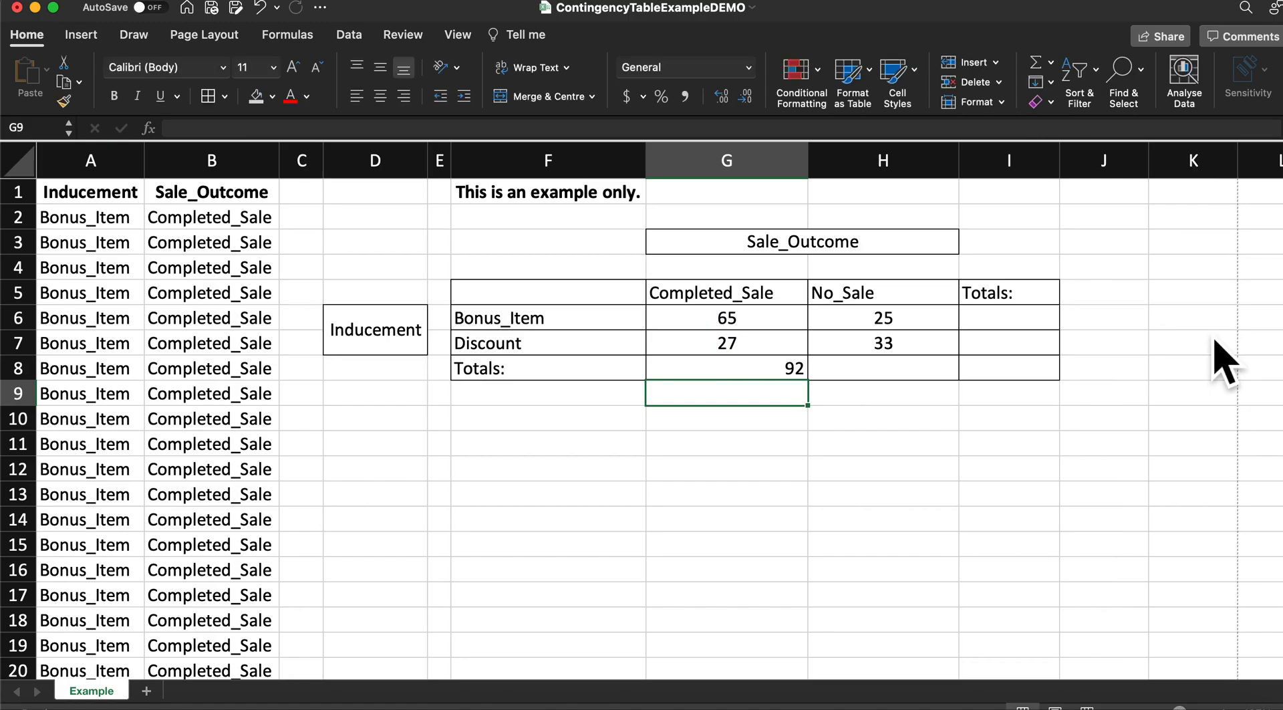
key("Up")
key("Right")
left_click(1035, 62)
key("Return")
Fill the Totals column with AutoSum formulas for Bonus_Item in I6, Discount in I7 and the grand total in I8
left_click(1032, 324)
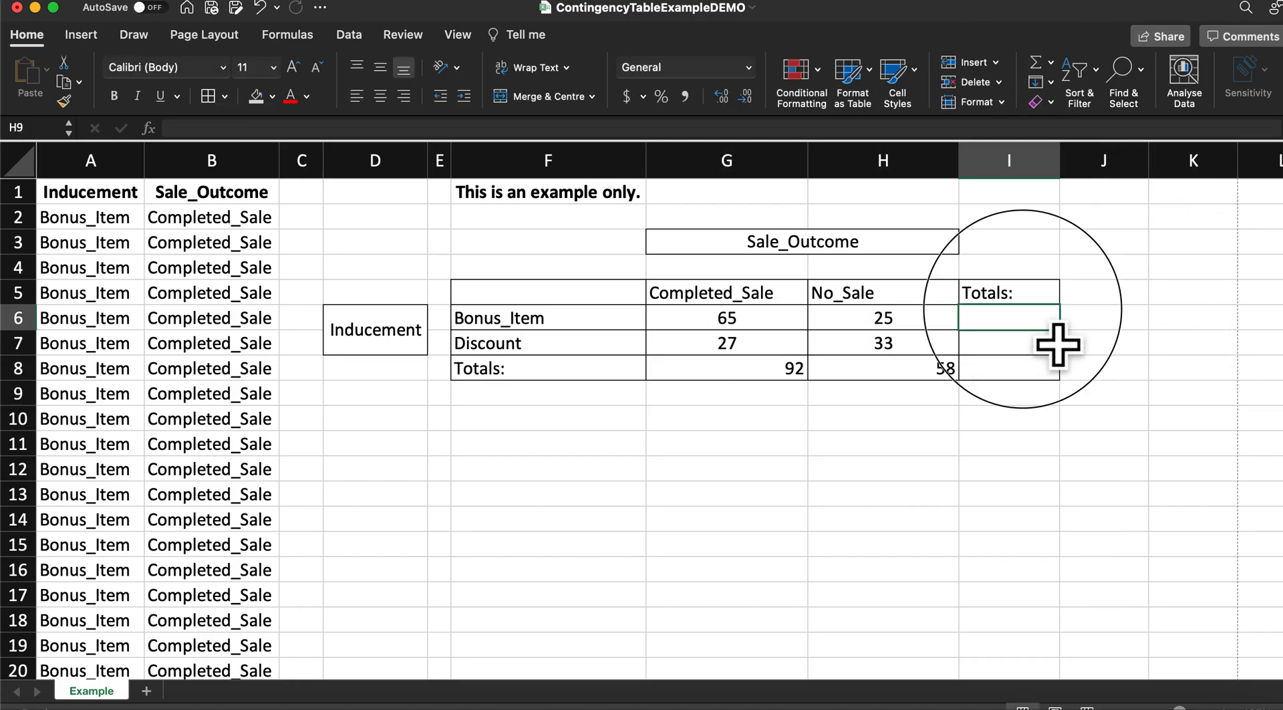
left_click(1044, 64)
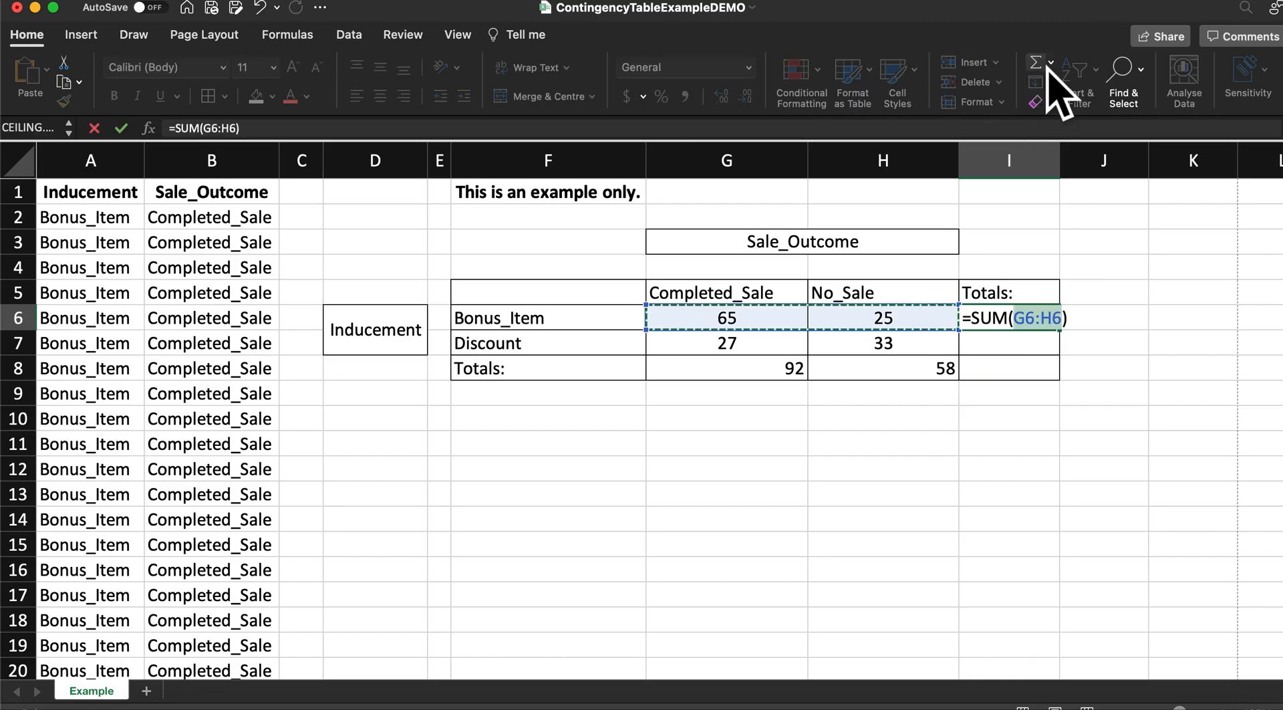
key("Return")
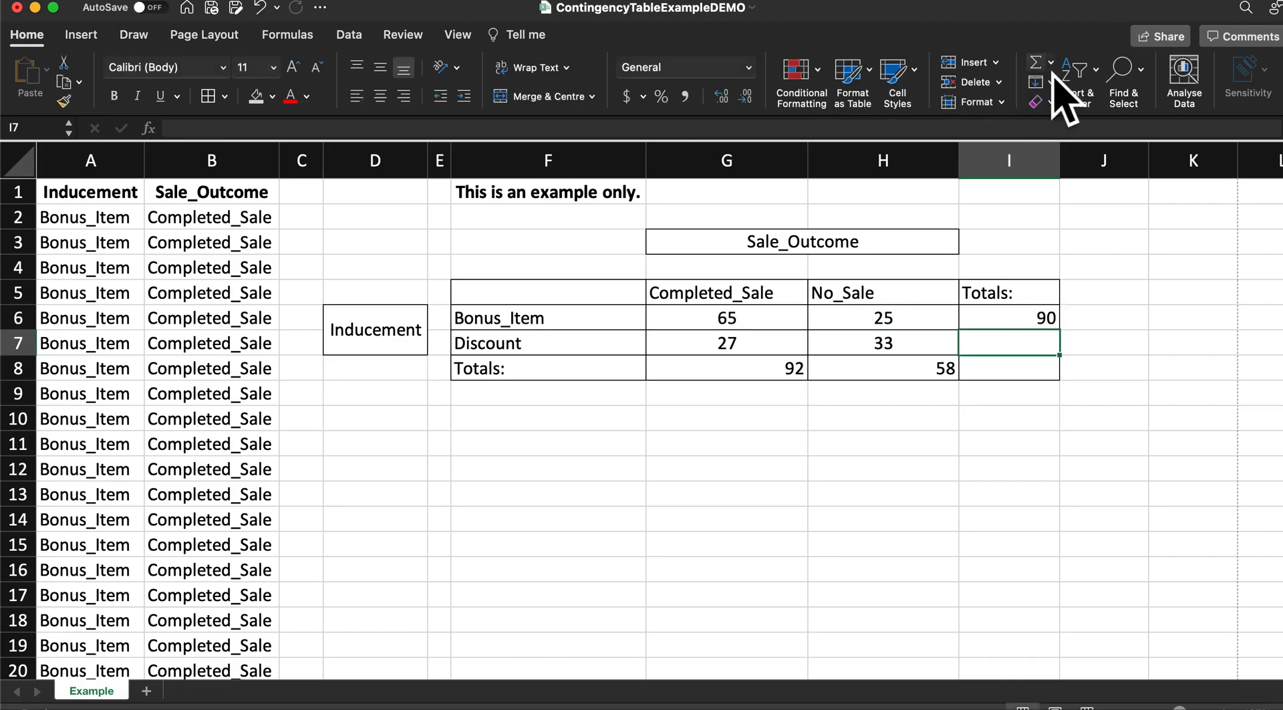
left_click(1046, 67)
key("Return")
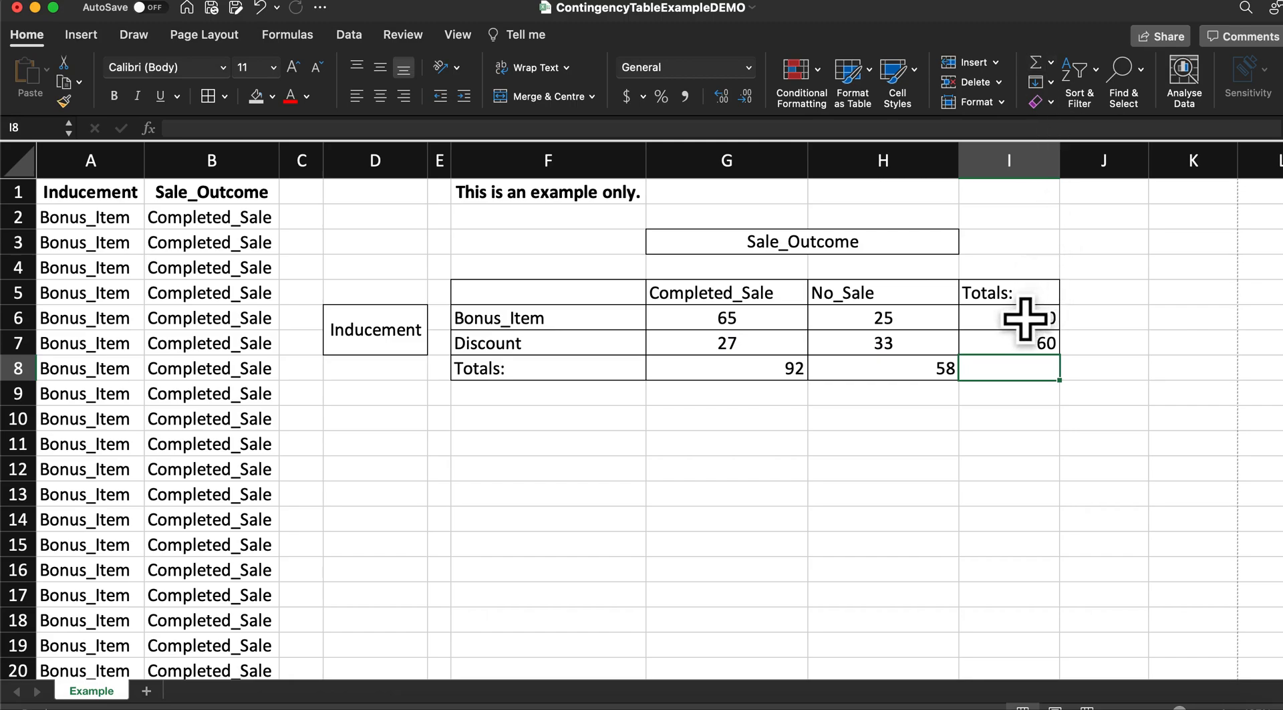
left_click(1039, 64)
key("Return")
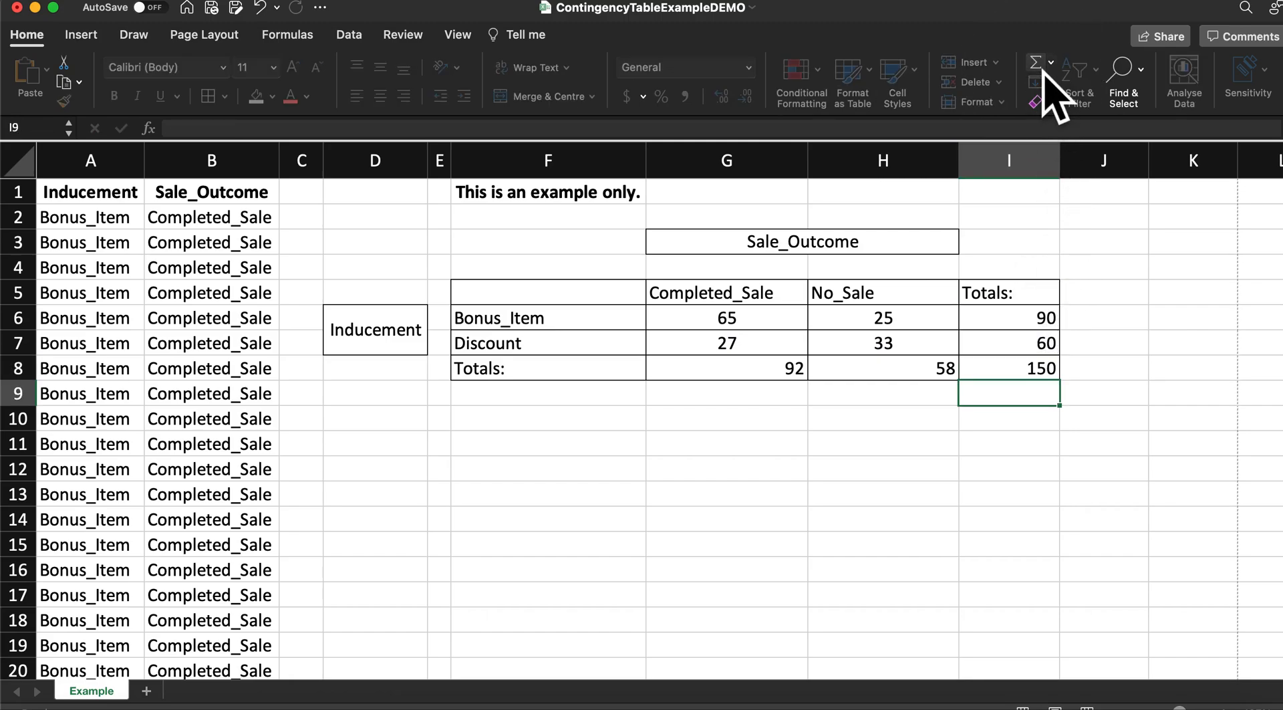
Centre the totals in G8:I8 and I6:I7 horizontally
left_click(583, 451)
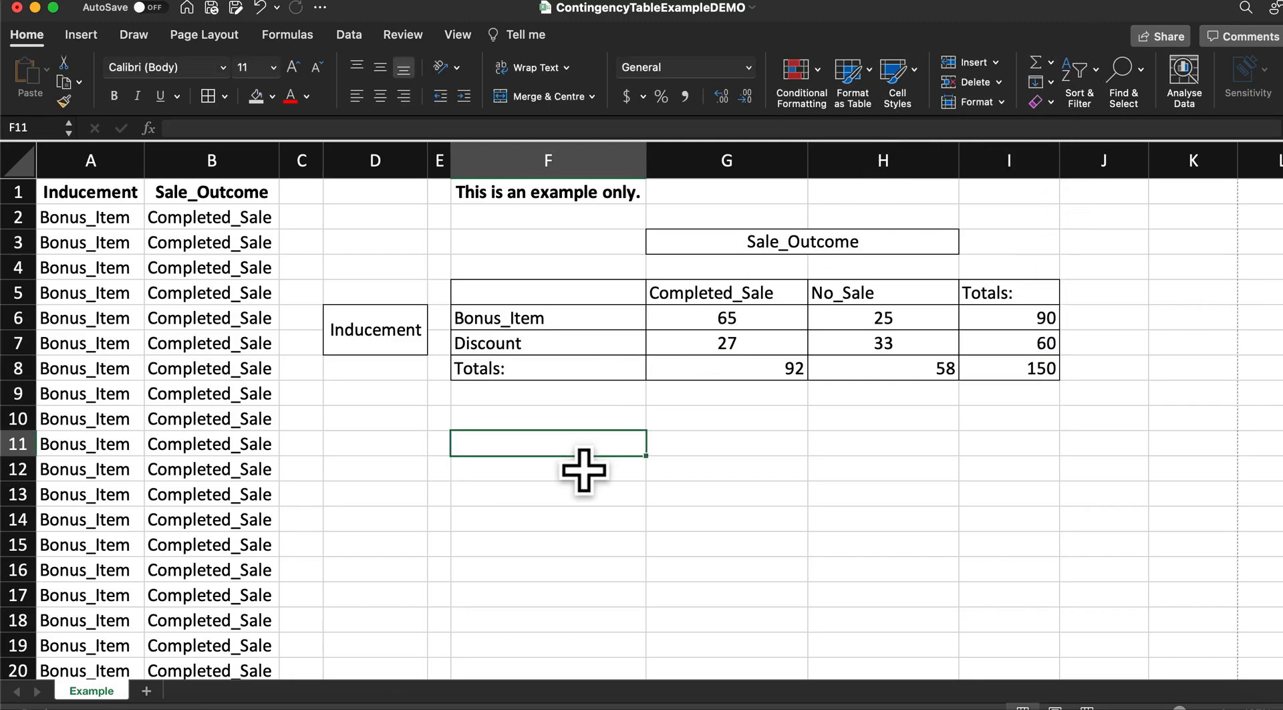
left_click_drag(748, 375, 1017, 374)
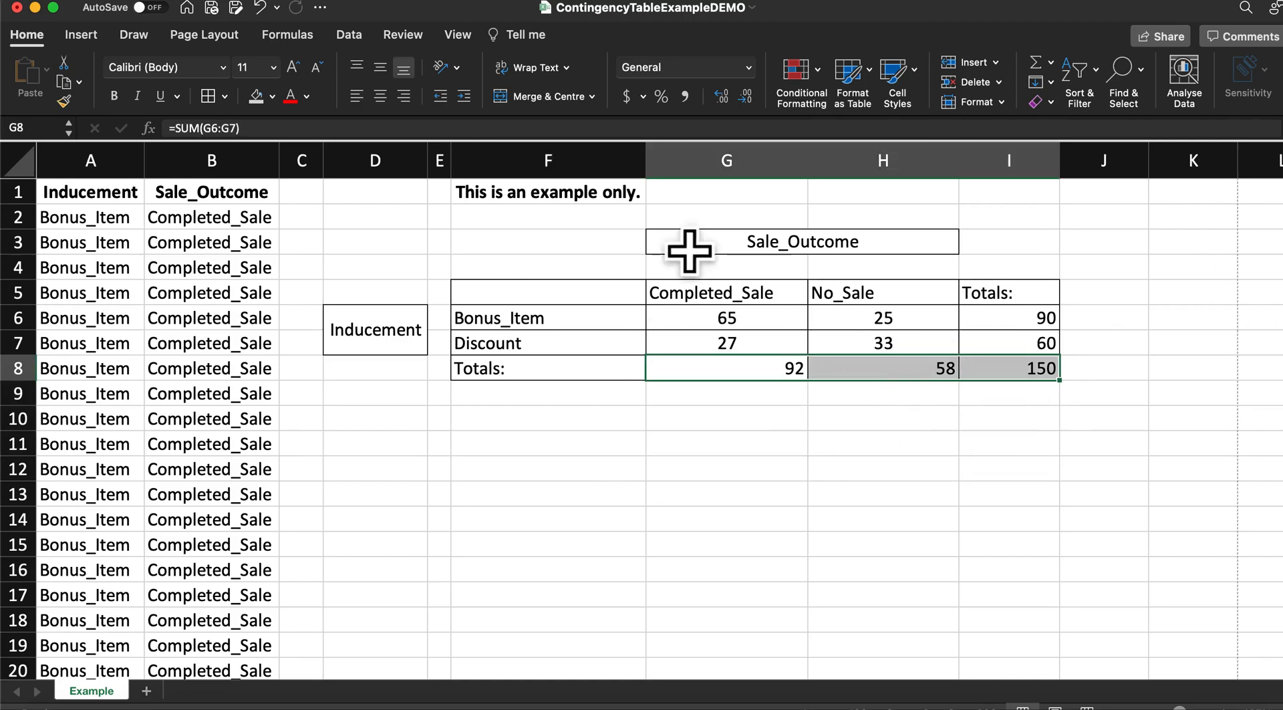
left_click(380, 95)
left_click(618, 420)
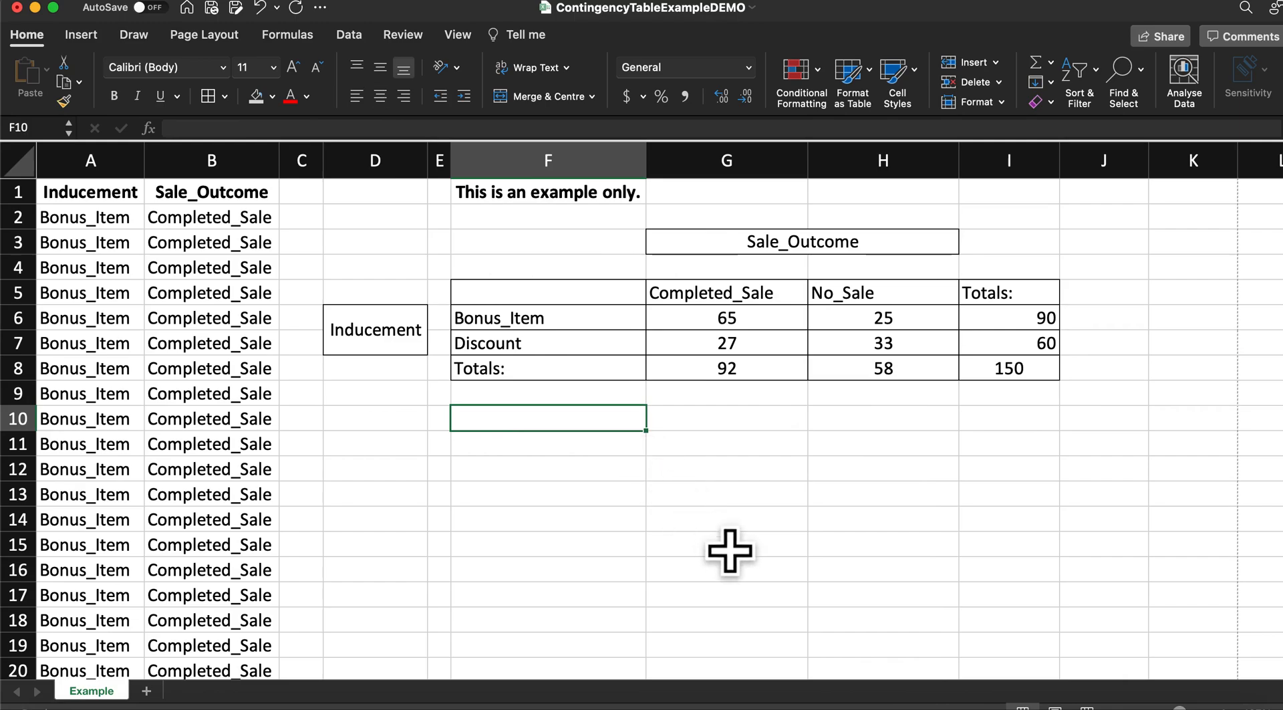
left_click_drag(1024, 324, 1023, 342)
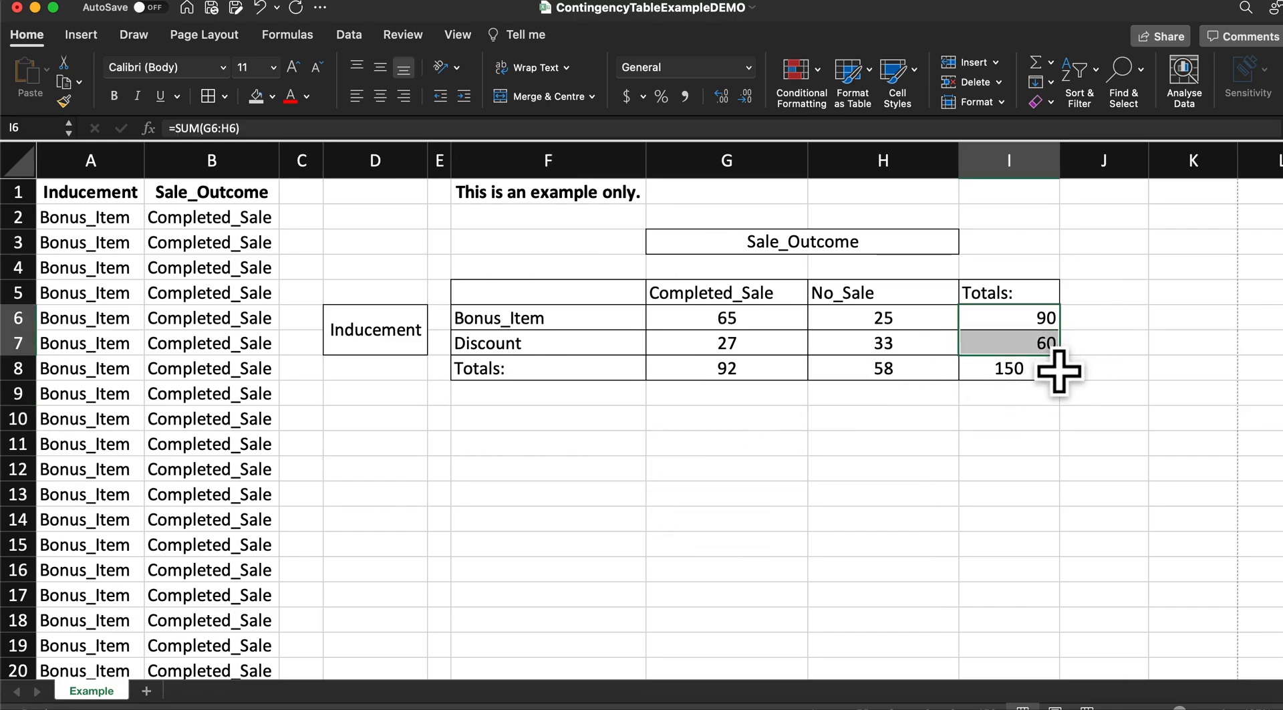
left_click(380, 95)
left_click(604, 445)
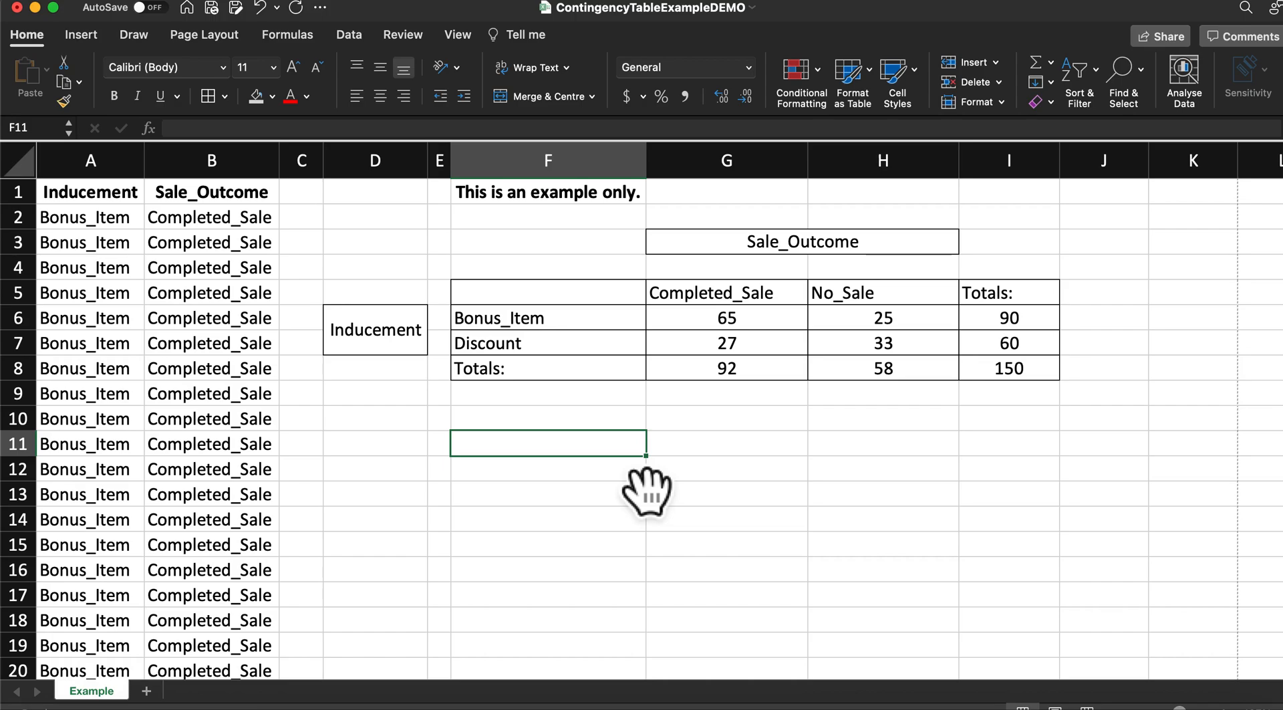
scroll(647, 491, "down", 1)
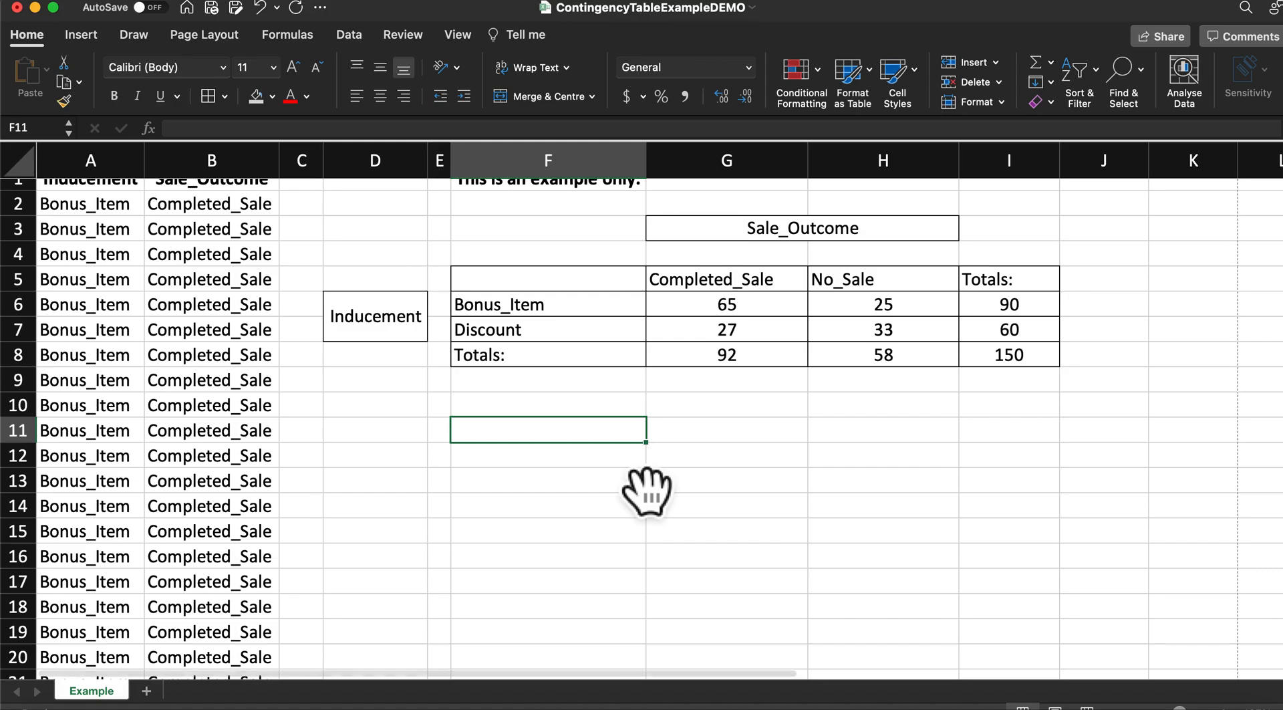
scroll(799, 498, "down", 3)
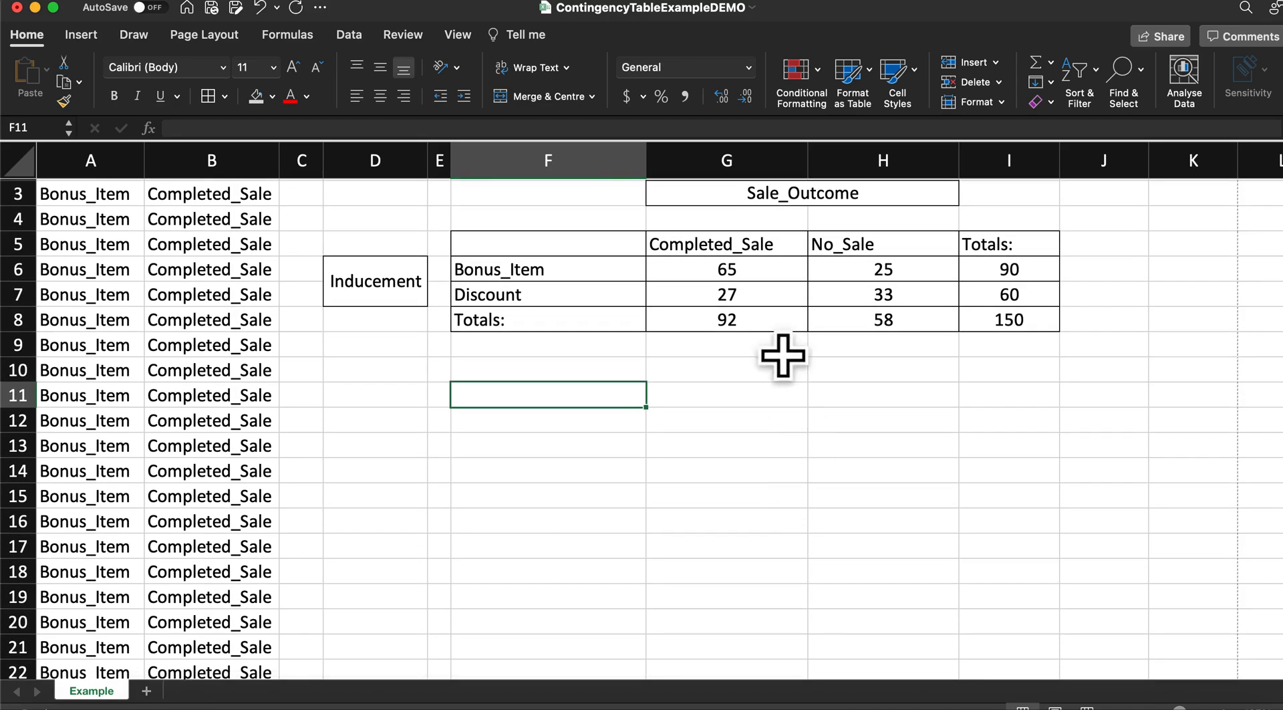
scroll(773, 460, "up", 3)
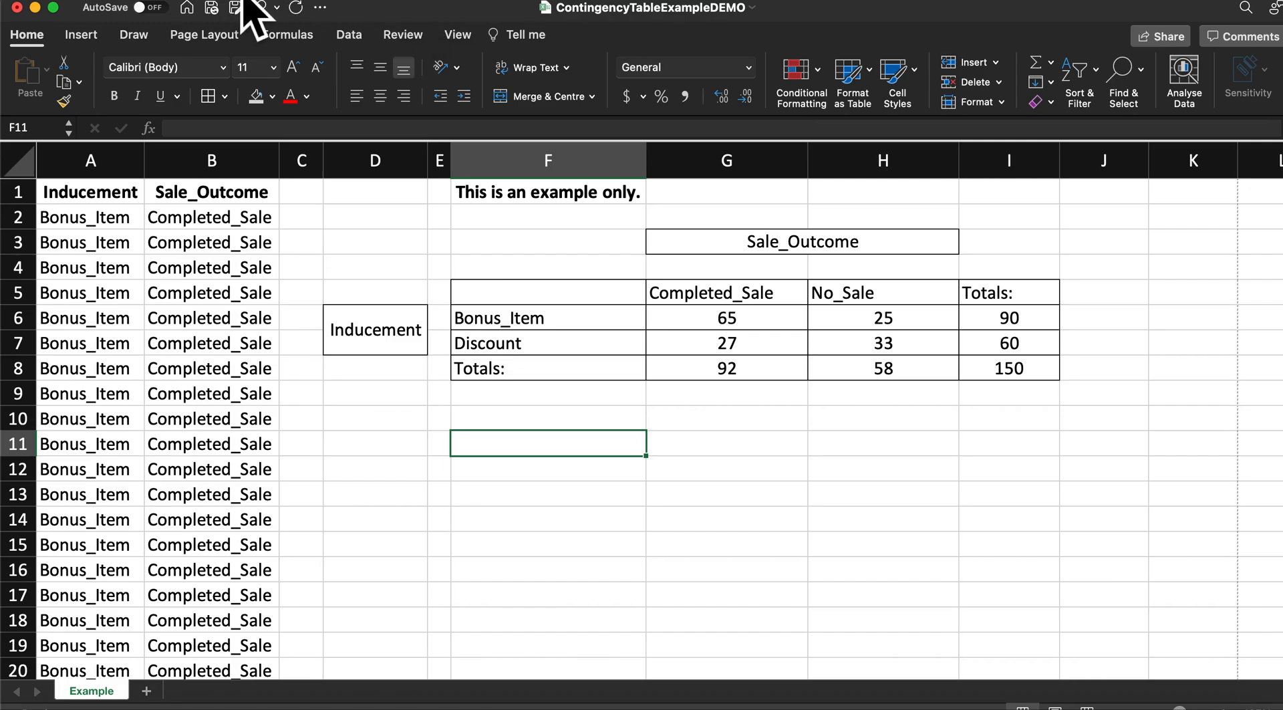
Create a pivot table from Example!$A$1:$B$151, placed on the existing worksheet at F11
left_click(402, 4)
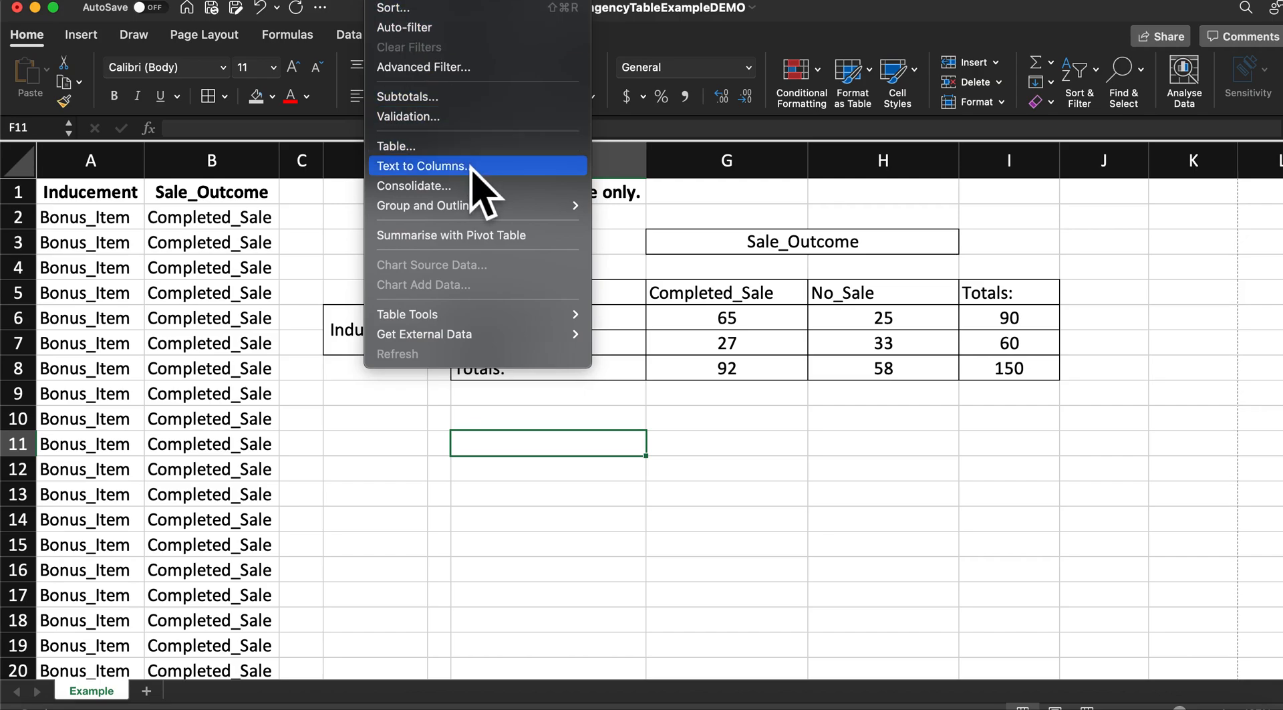
left_click(491, 238)
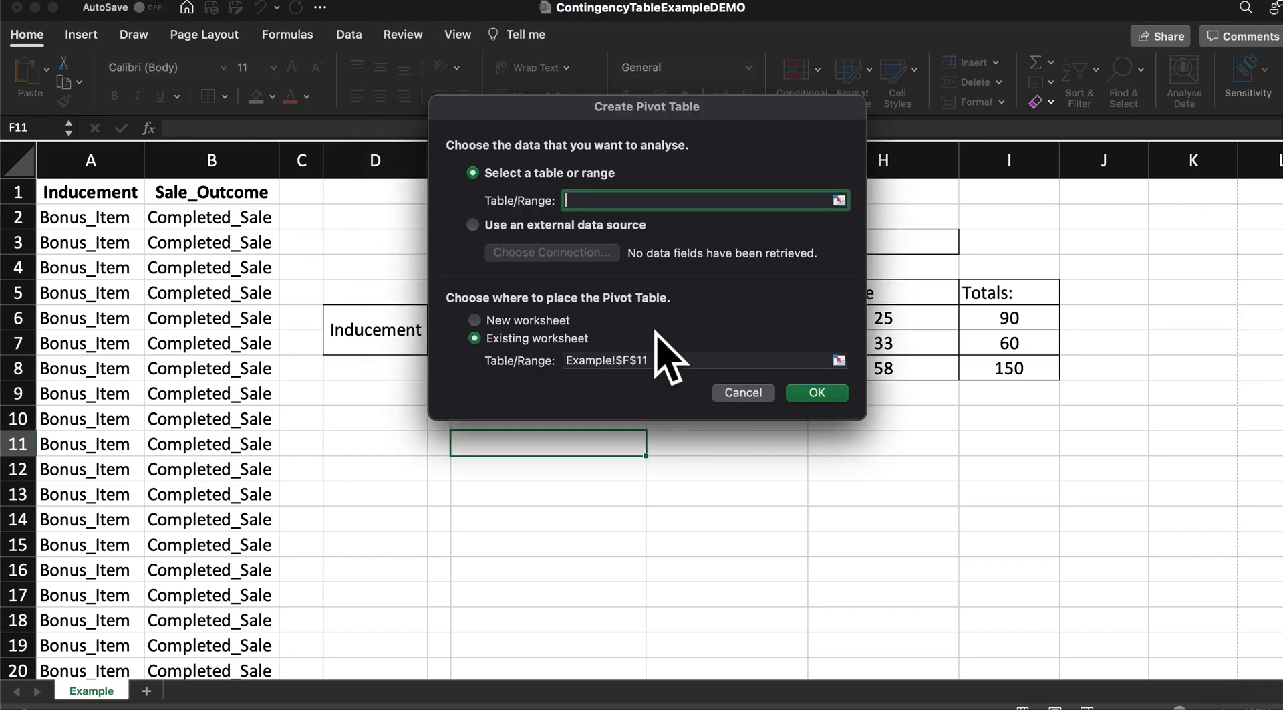
left_click(622, 118)
left_click_drag(622, 119, 854, 55)
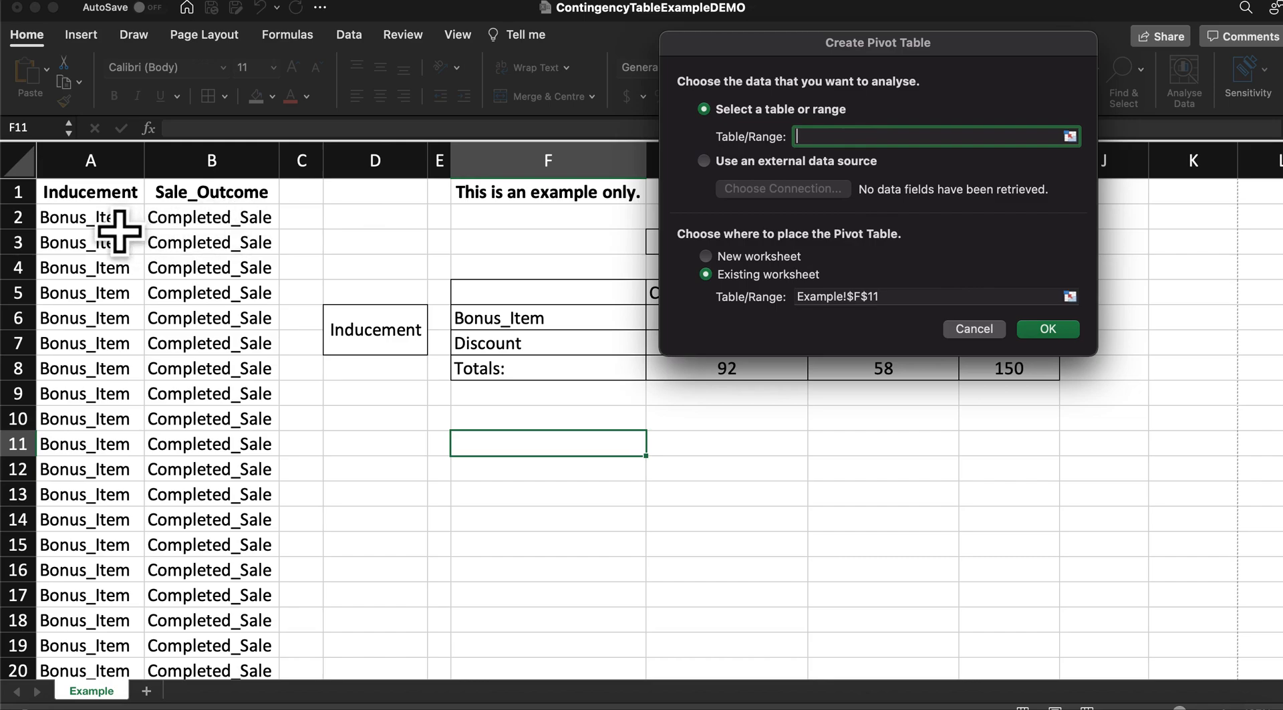
left_click(114, 199)
key("shift+Right")
key("ctrl+shift+Down")
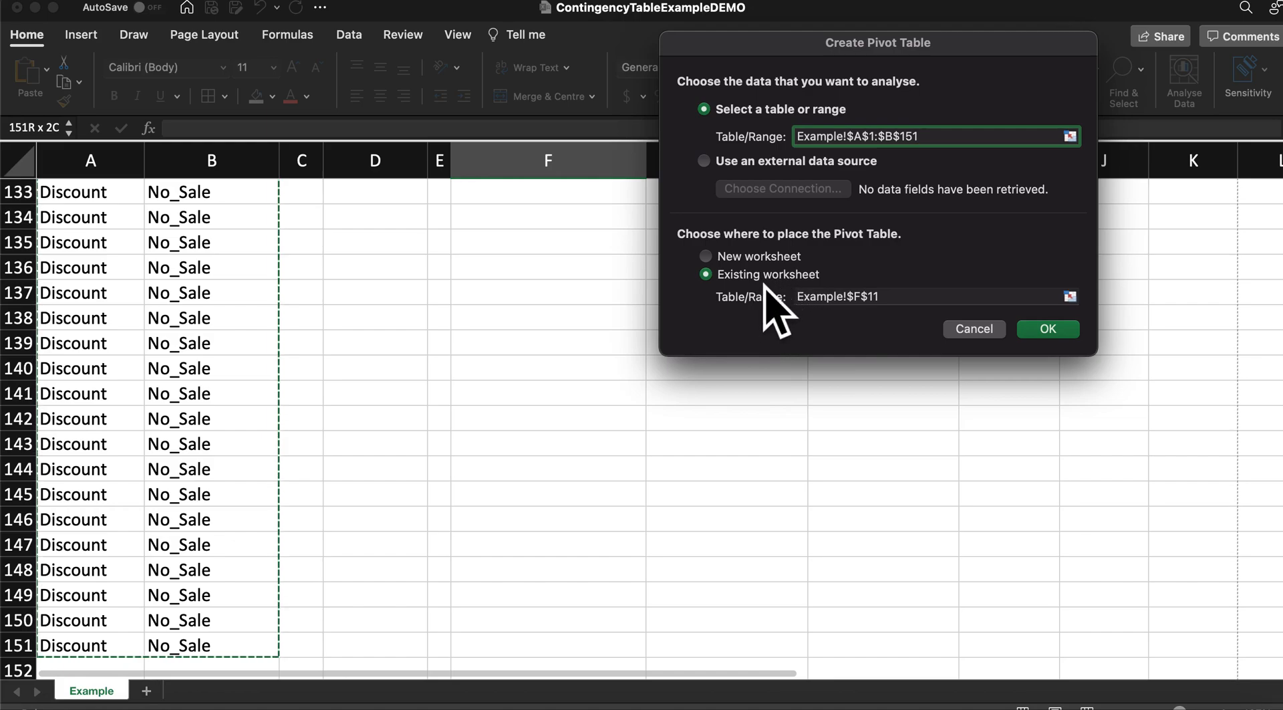
left_click(1059, 333)
Lay out the pivot table with Sale_Outcome as the columns field and Inducement as the rows field
scroll(844, 492, "up", 20)
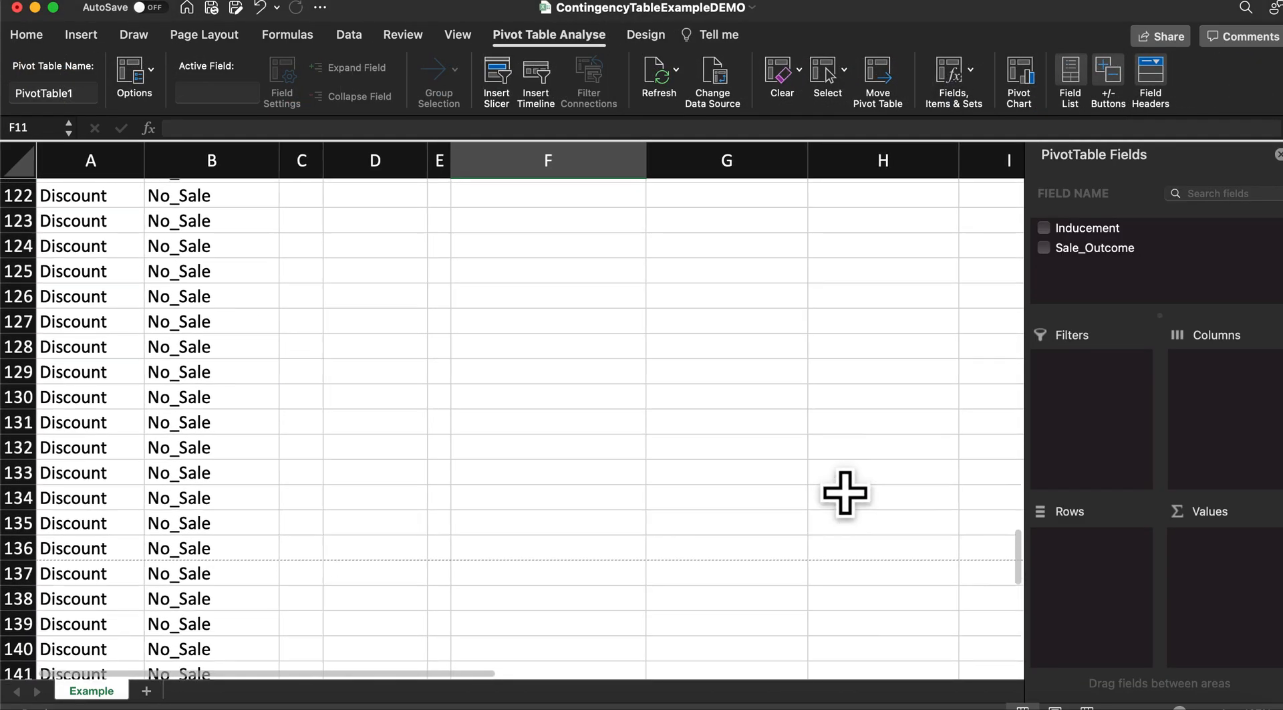
scroll(845, 492, "up", 19)
scroll(851, 487, "right", 3)
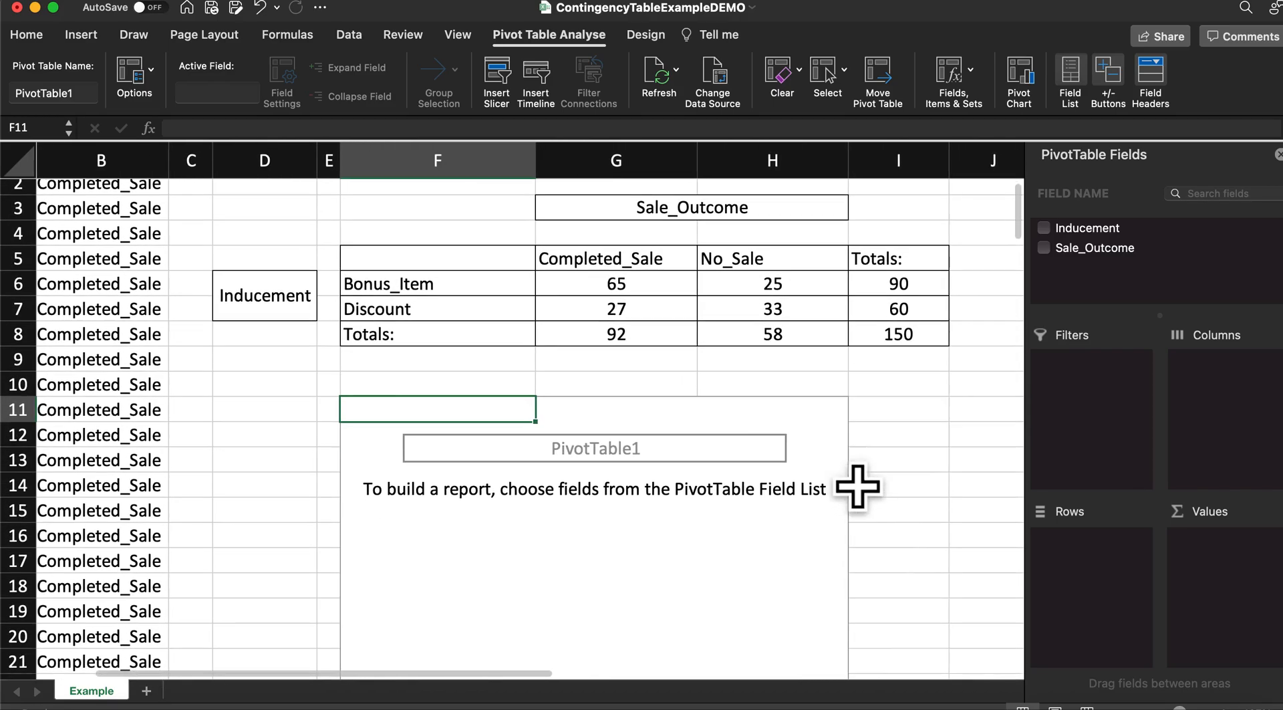
scroll(857, 486, "down", 2)
scroll(855, 486, "down", 2)
scroll(855, 487, "right", 1)
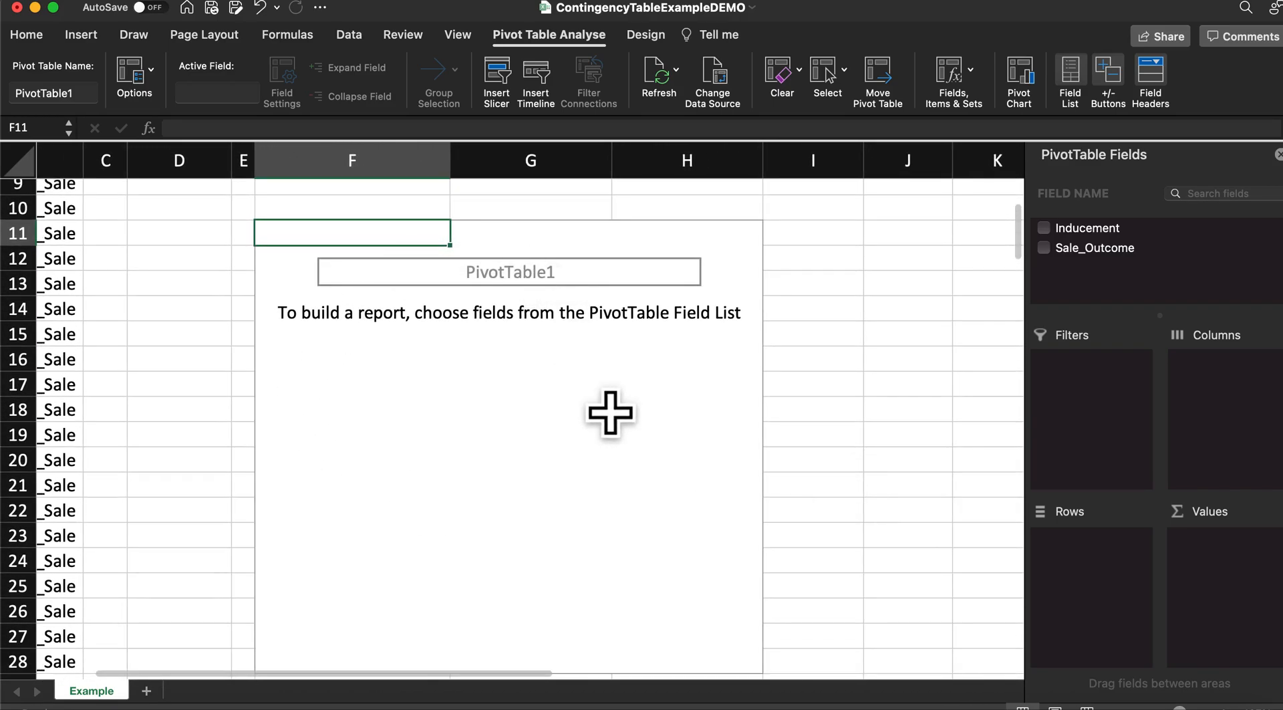
scroll(937, 394, "up", 3)
scroll(937, 394, "left", 1)
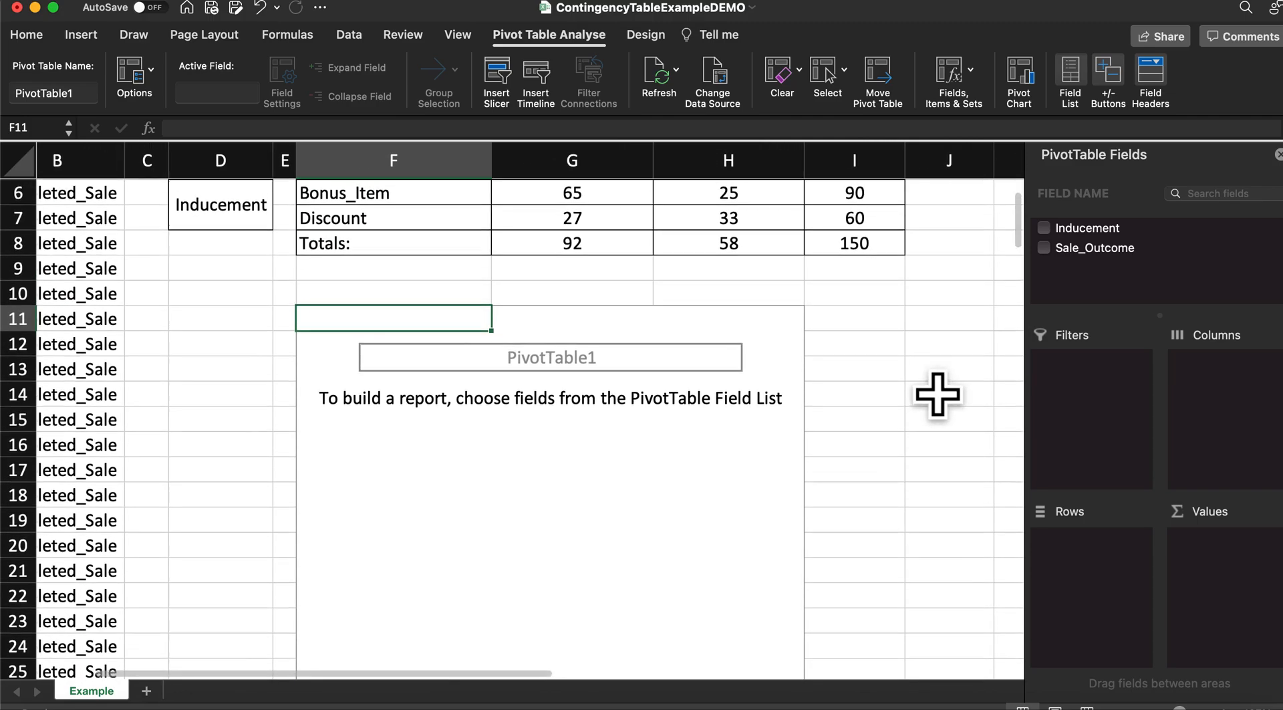
left_click(1118, 261)
left_click_drag(1117, 255, 1226, 371)
left_click(1106, 231)
left_click_drag(1106, 231, 1106, 581)
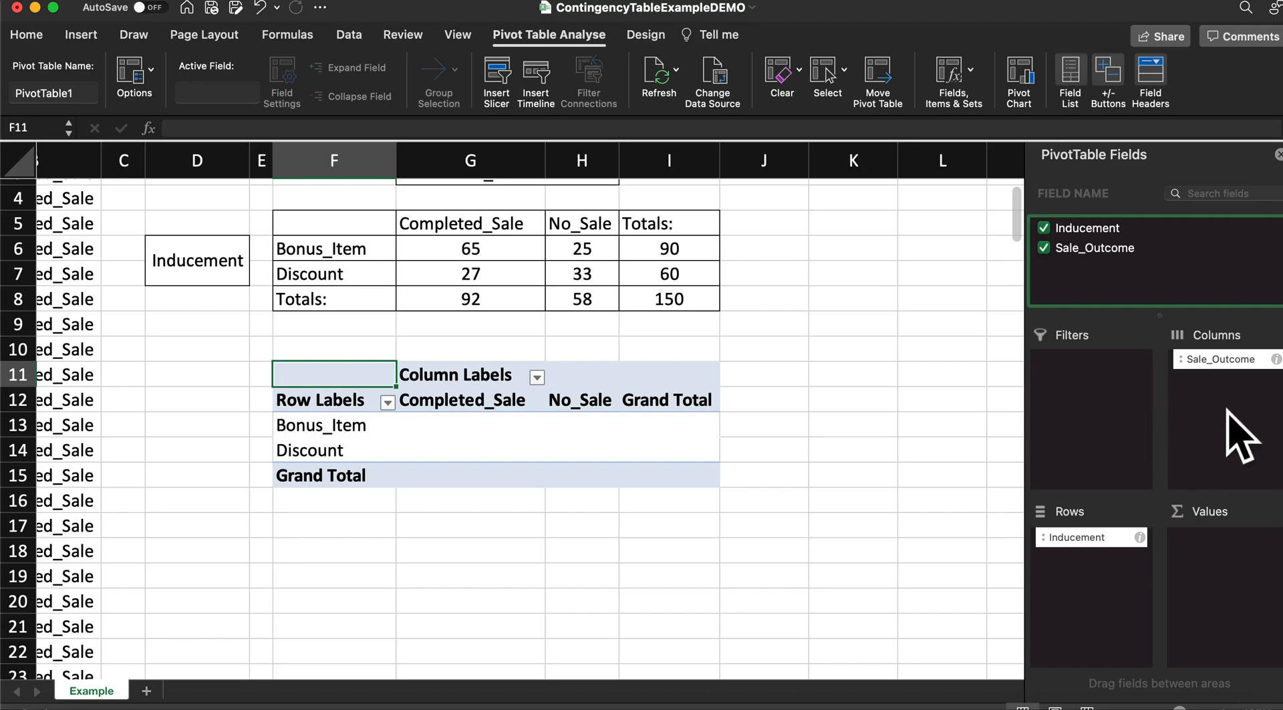
Add Sale_Outcome to the pivot table's values as a count and close the field list
left_click_drag(1113, 250, 1252, 586)
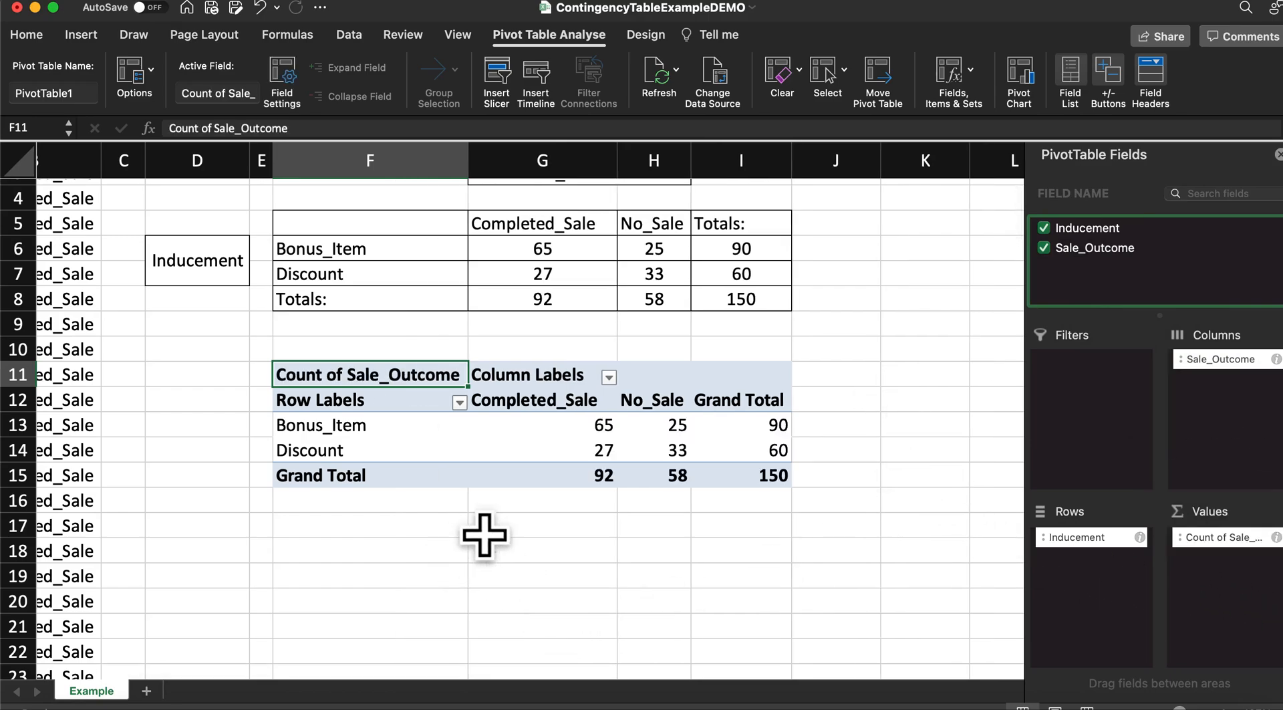
left_click(1278, 155)
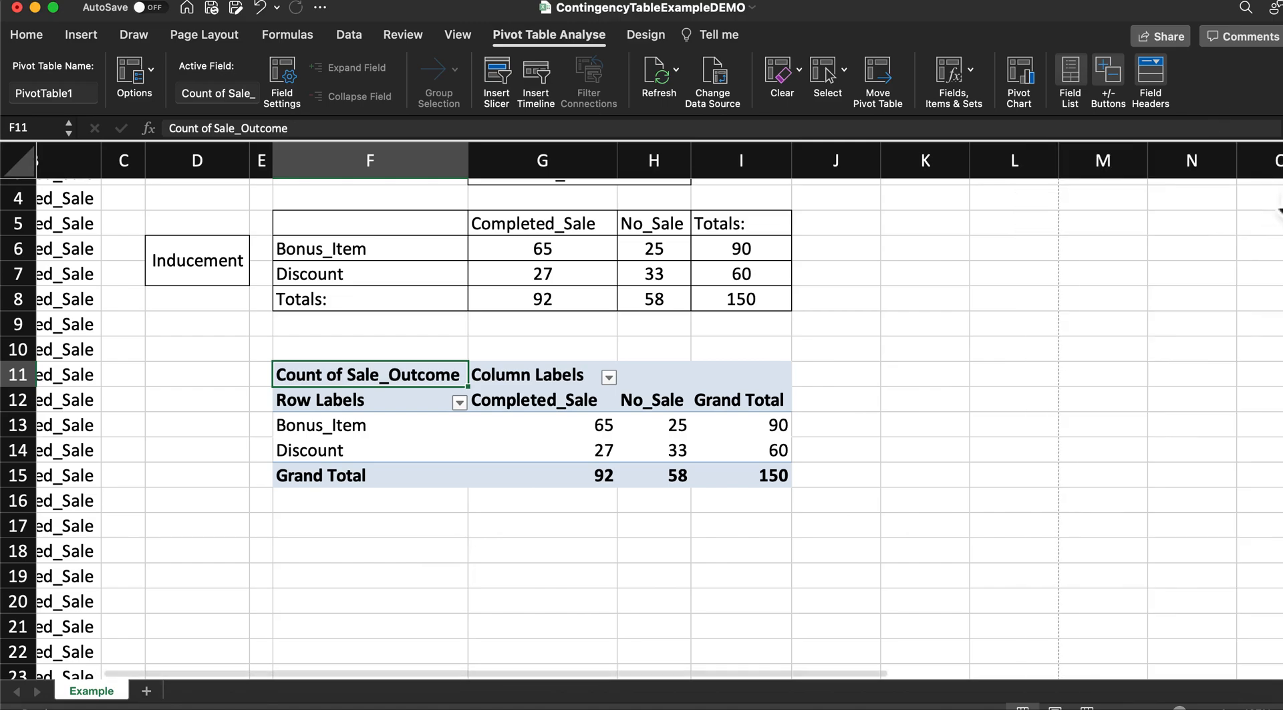
left_click(420, 605)
Compare the counts and totals of the formula-based contingency table with those of the pivot table below it
scroll(424, 652, "up", 3)
scroll(424, 652, "left", 1)
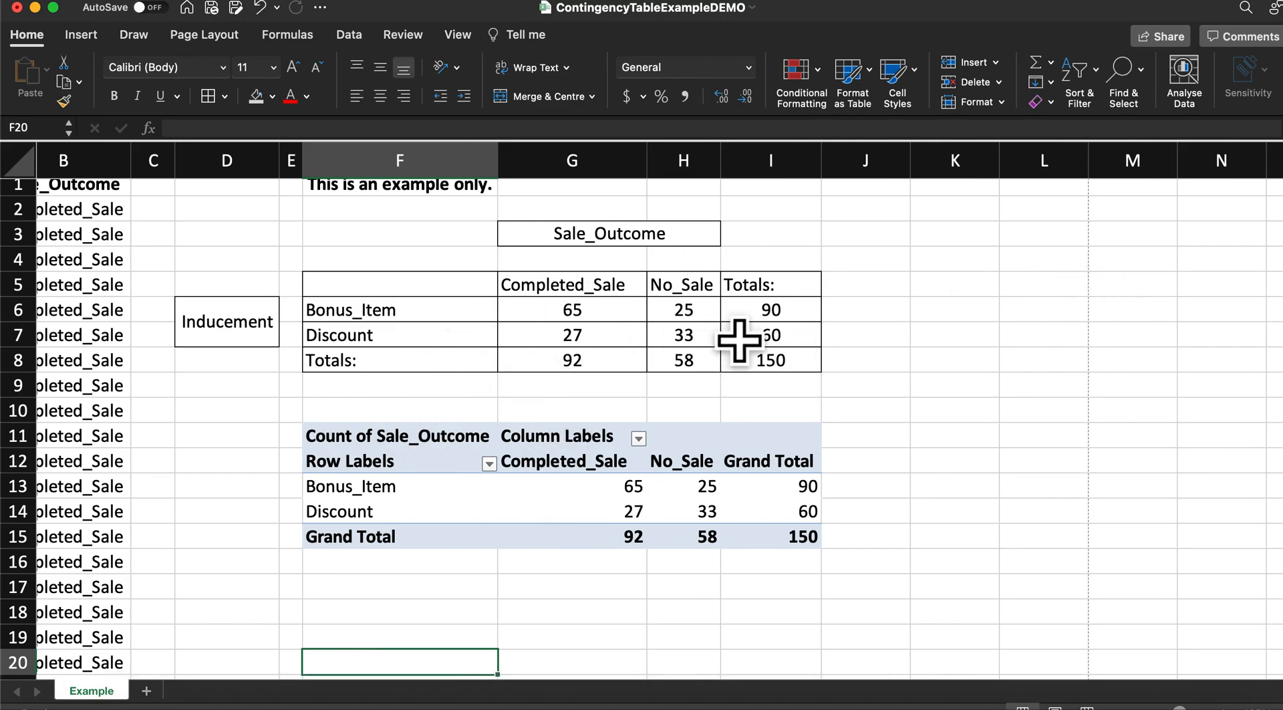
scroll(738, 340, "left", 1)
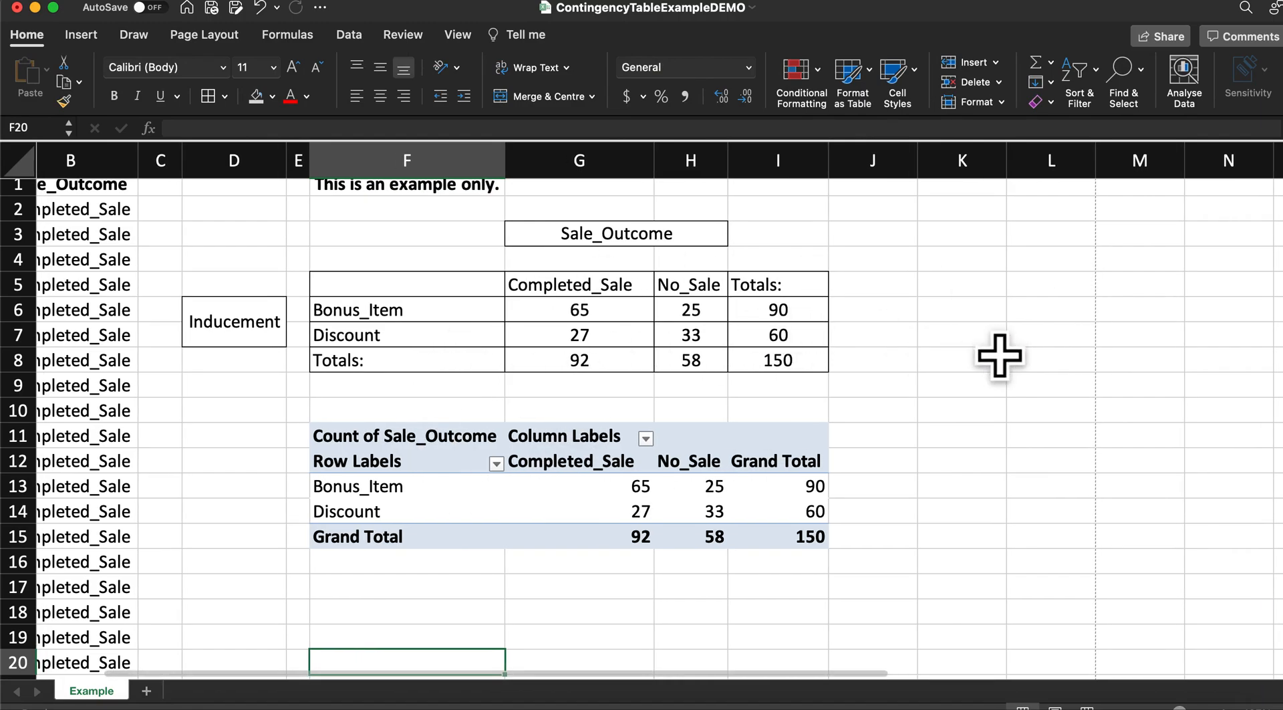
scroll(999, 355, "left", 3)
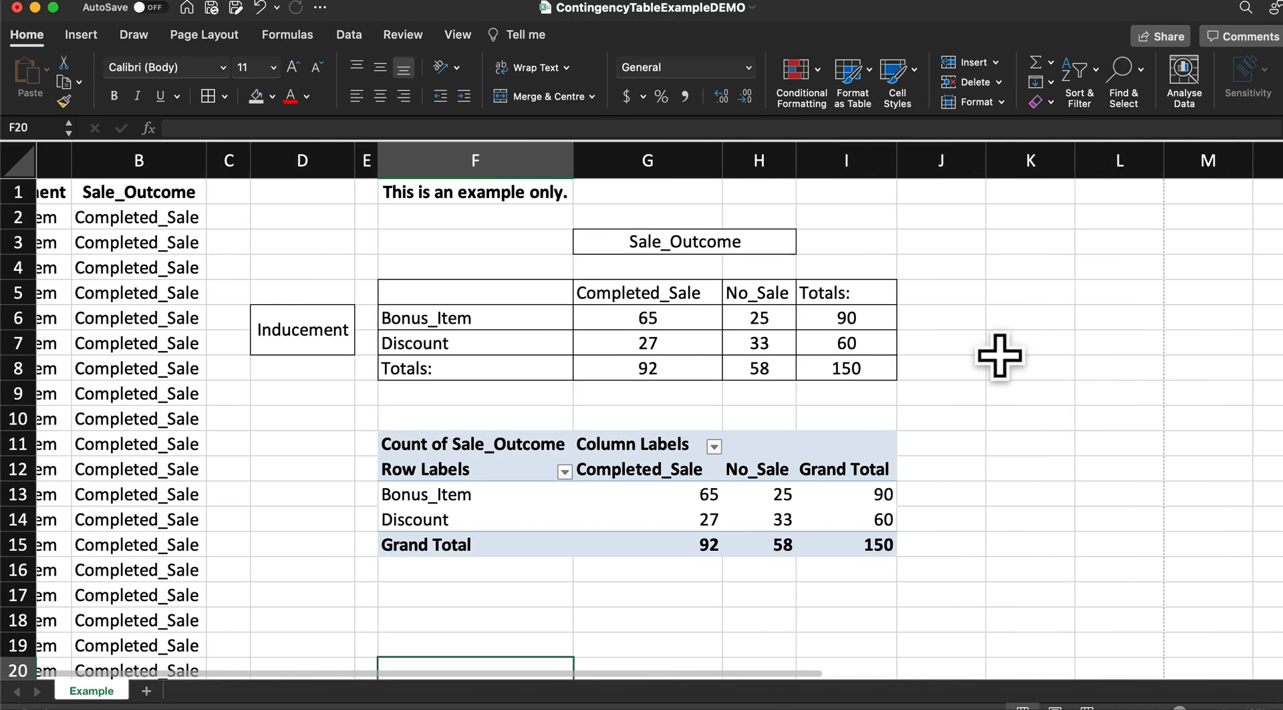
scroll(1000, 356, "down", 1)
scroll(1000, 355, "up", 1)
scroll(1000, 356, "right", 3)
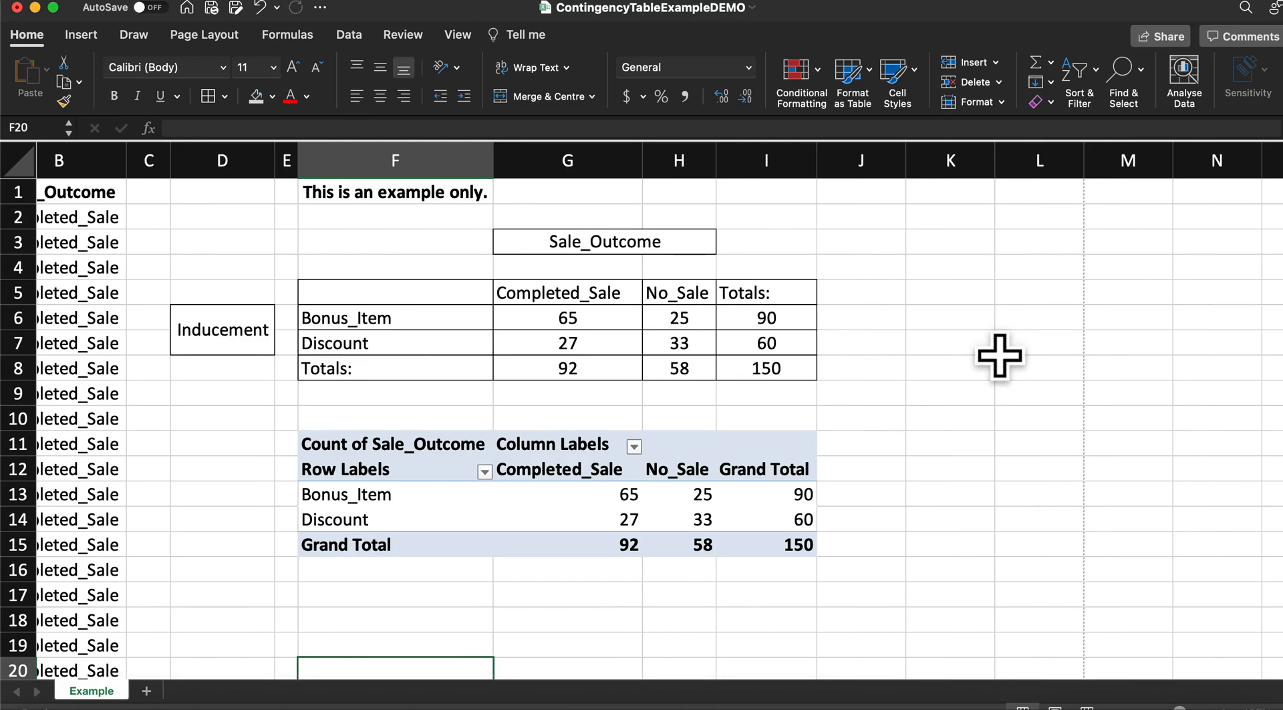
scroll(999, 356, "down", 1)
scroll(999, 356, "left", 1)
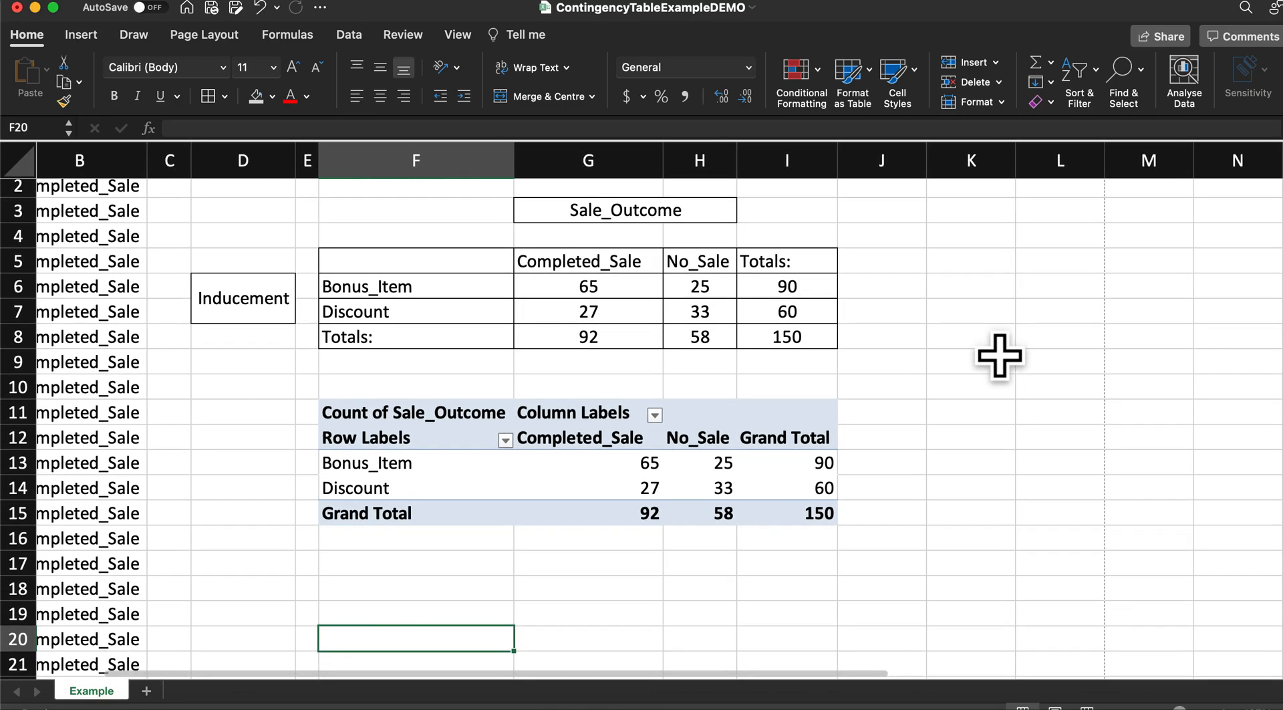
scroll(1000, 356, "left", 5)
scroll(999, 355, "up", 1)
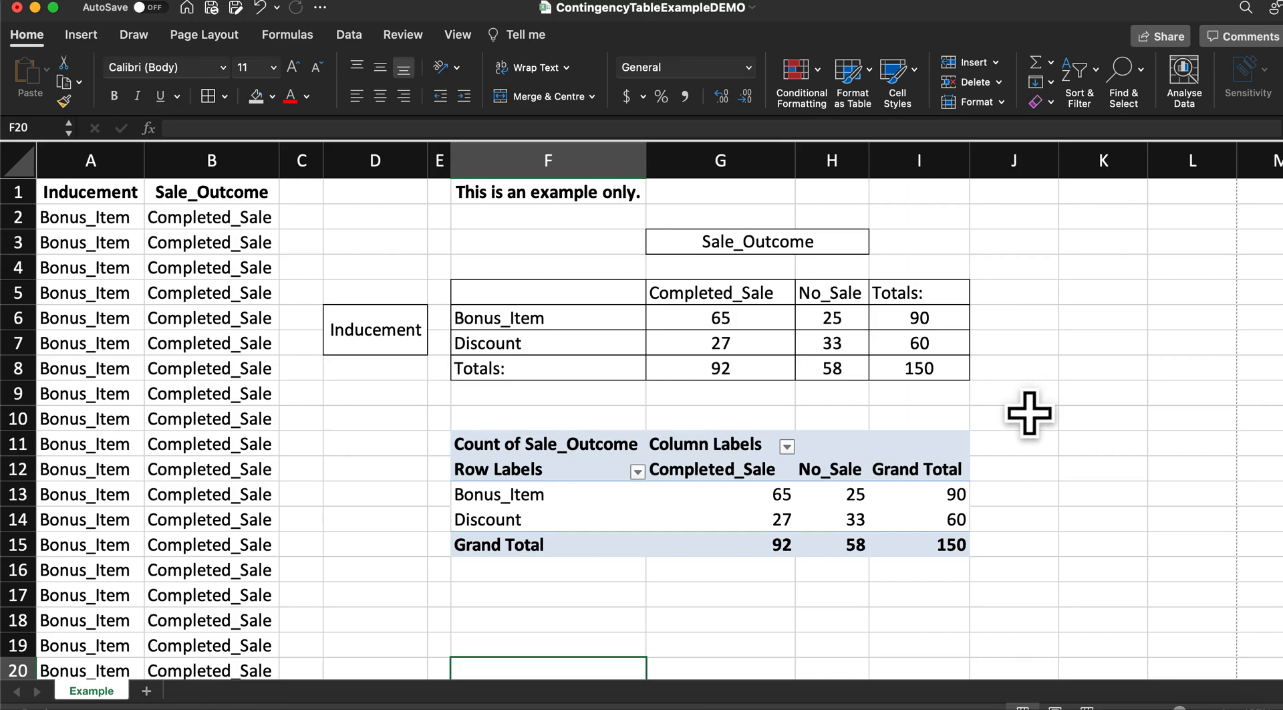
Shade the four count cells G6:H7 of the contingency table with a light grey fill
left_click_drag(773, 327, 839, 366)
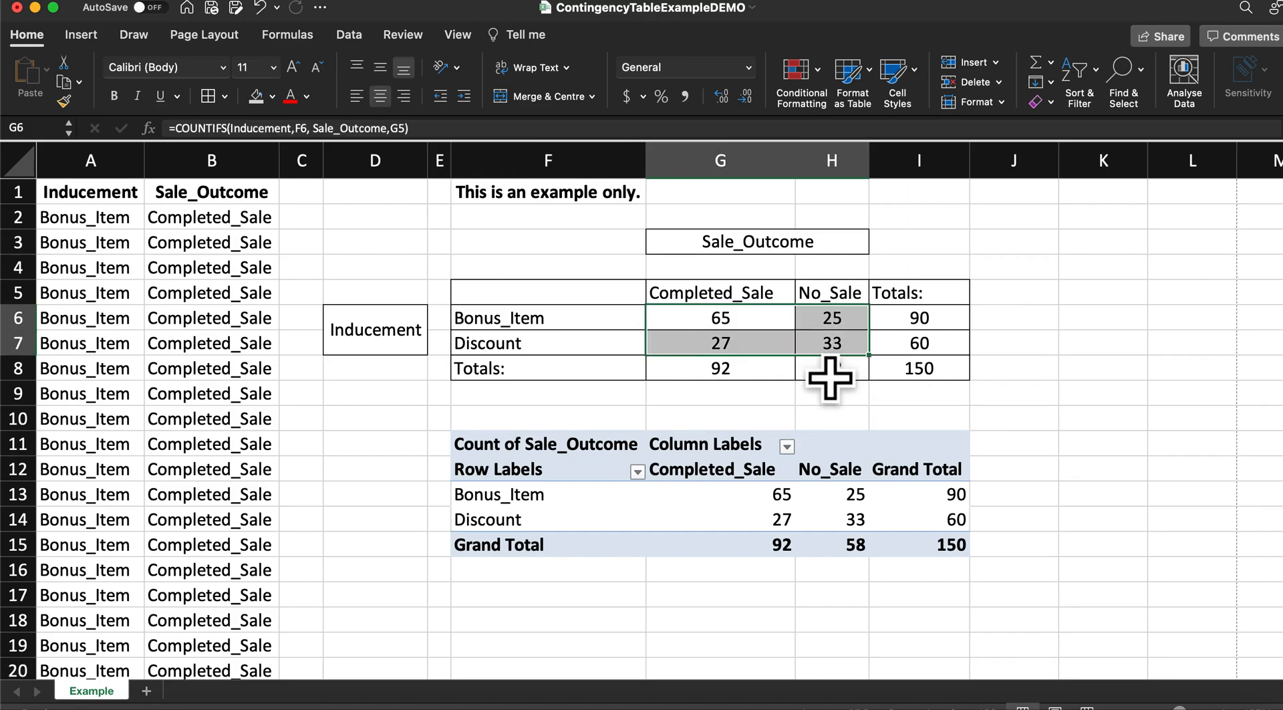
left_click(272, 97)
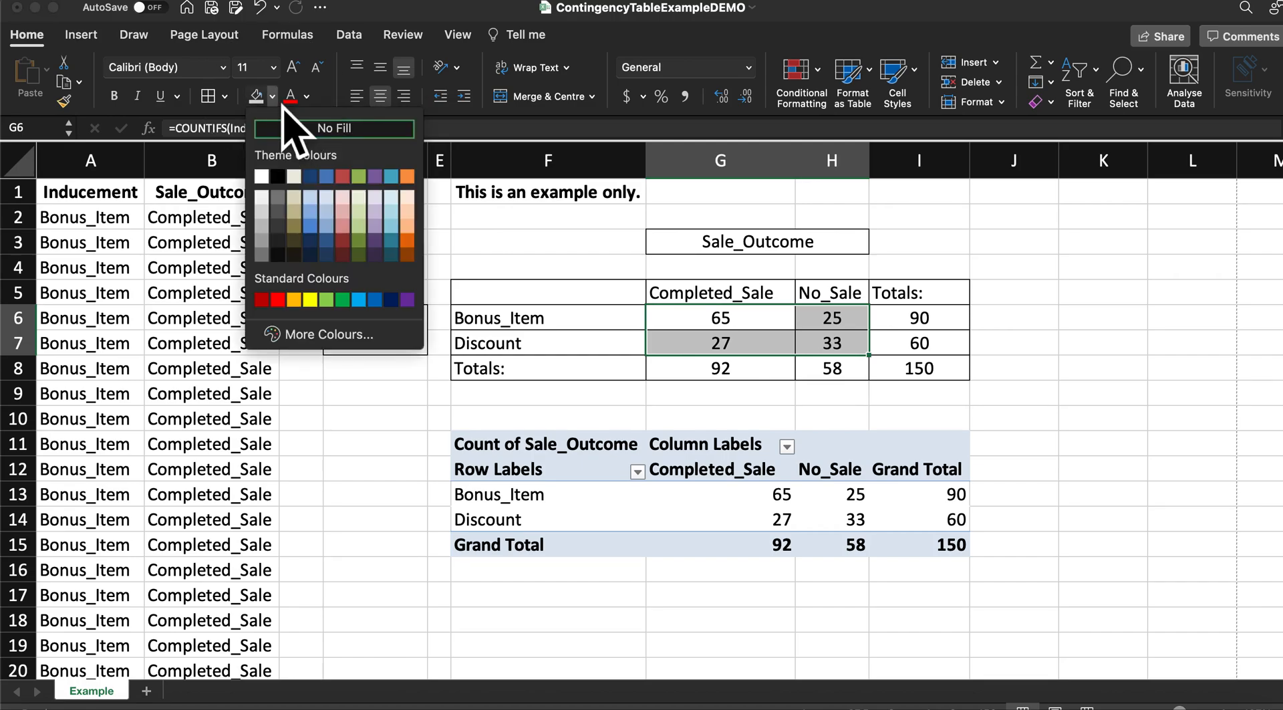
left_click(270, 204)
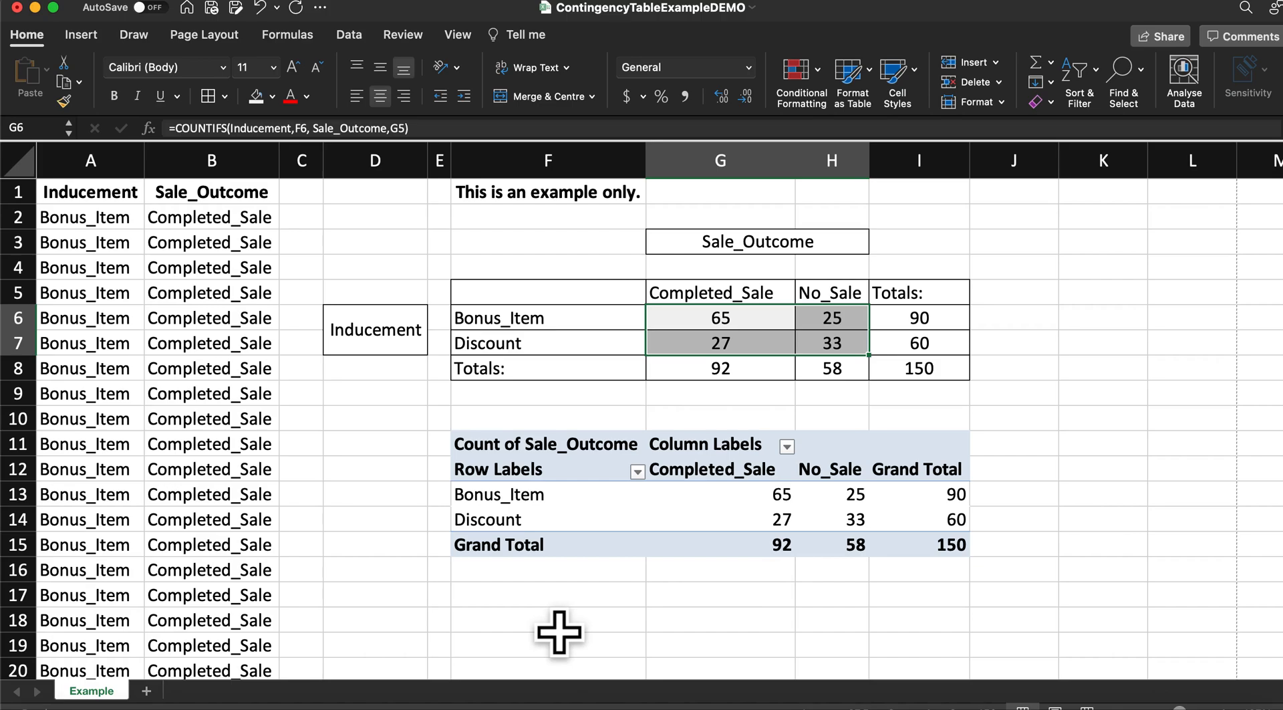
left_click(558, 598)
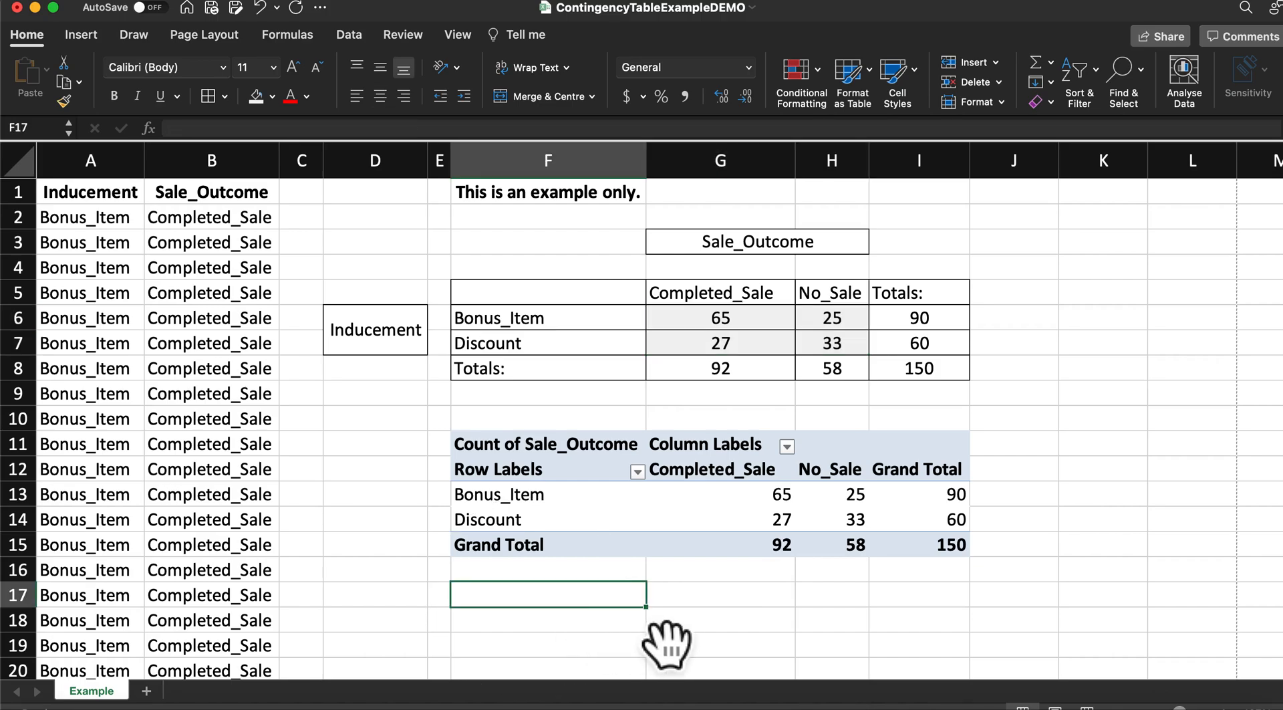